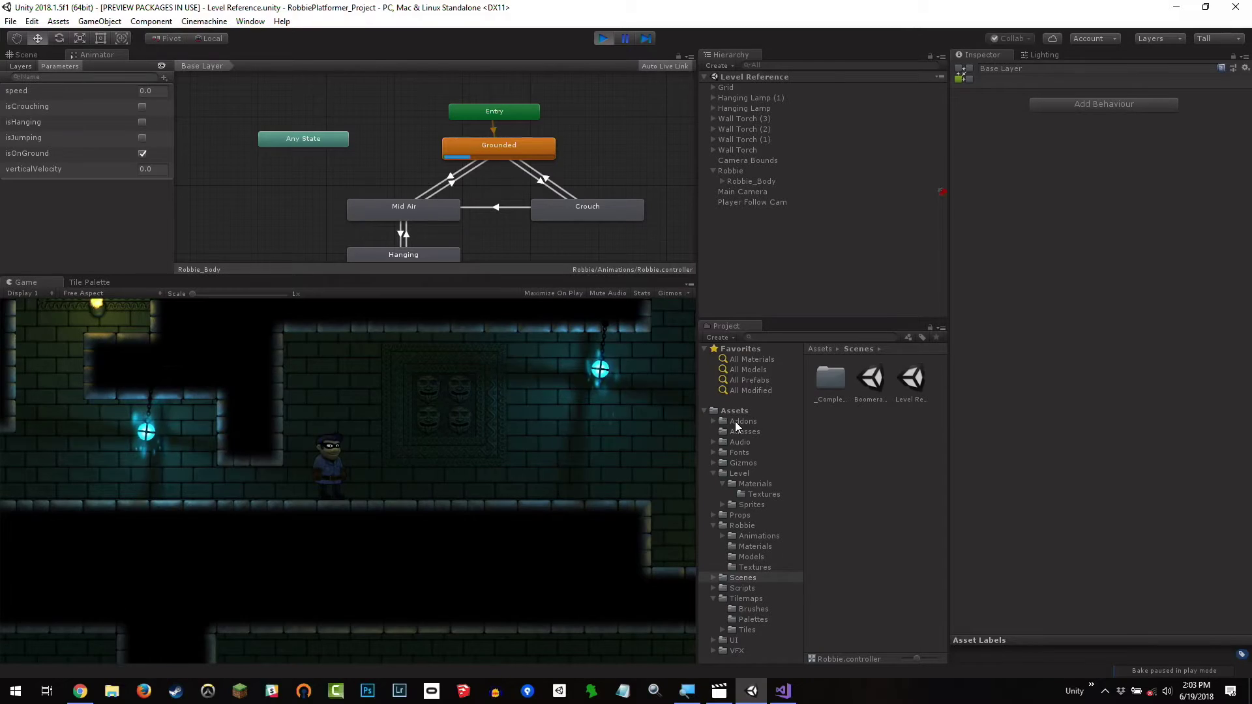
Play-test Robbie walking, crouching, jumping onto the ledge and dropping to the lower floor
left_click(485, 529)
key("Right")
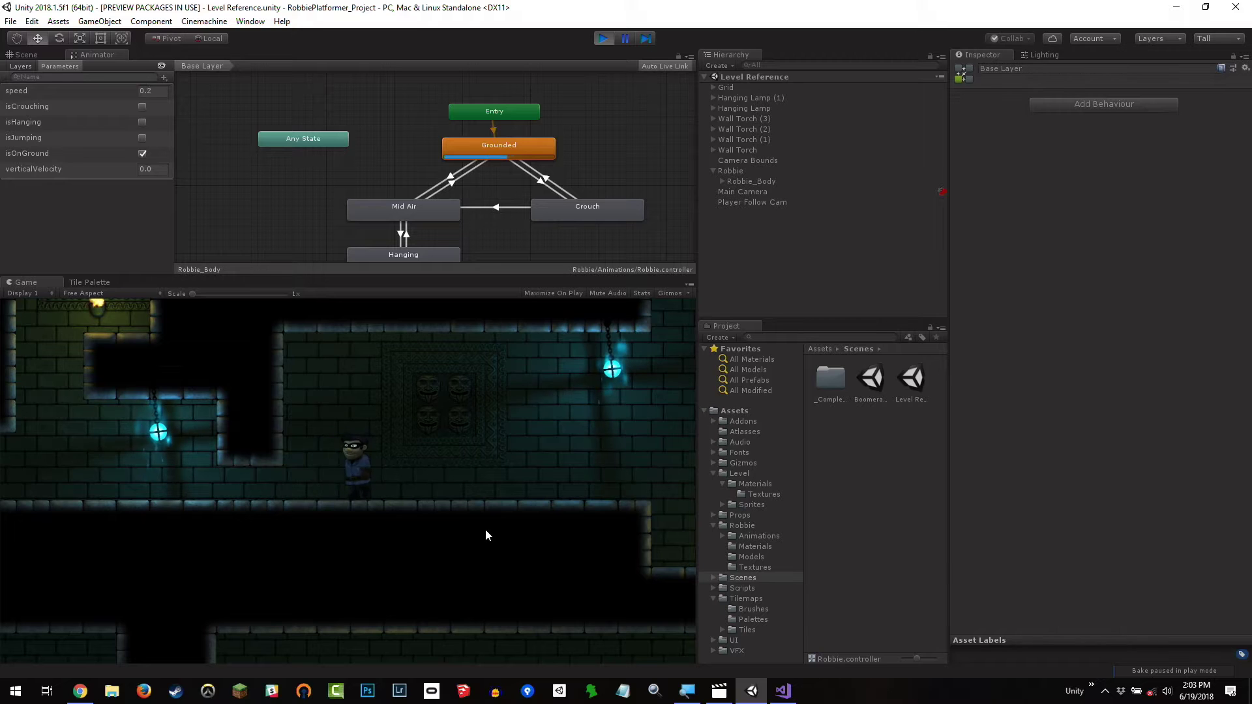
key("Left")
key("Left")
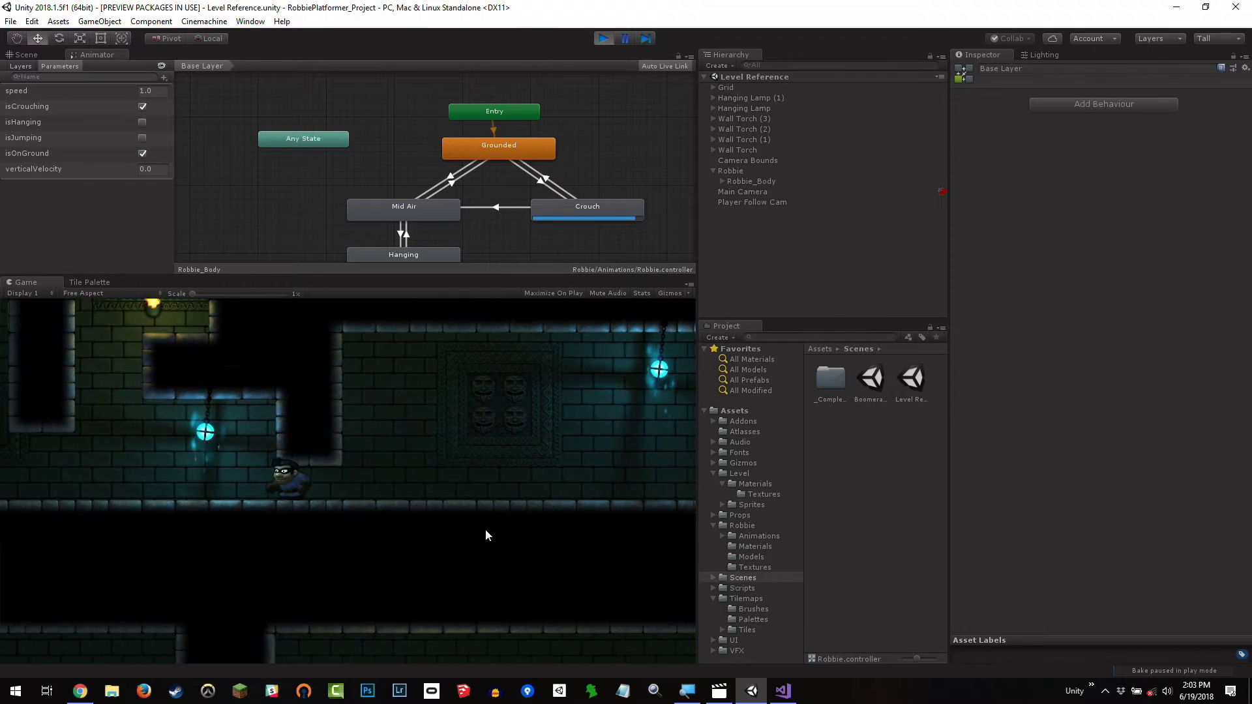
key("Down")
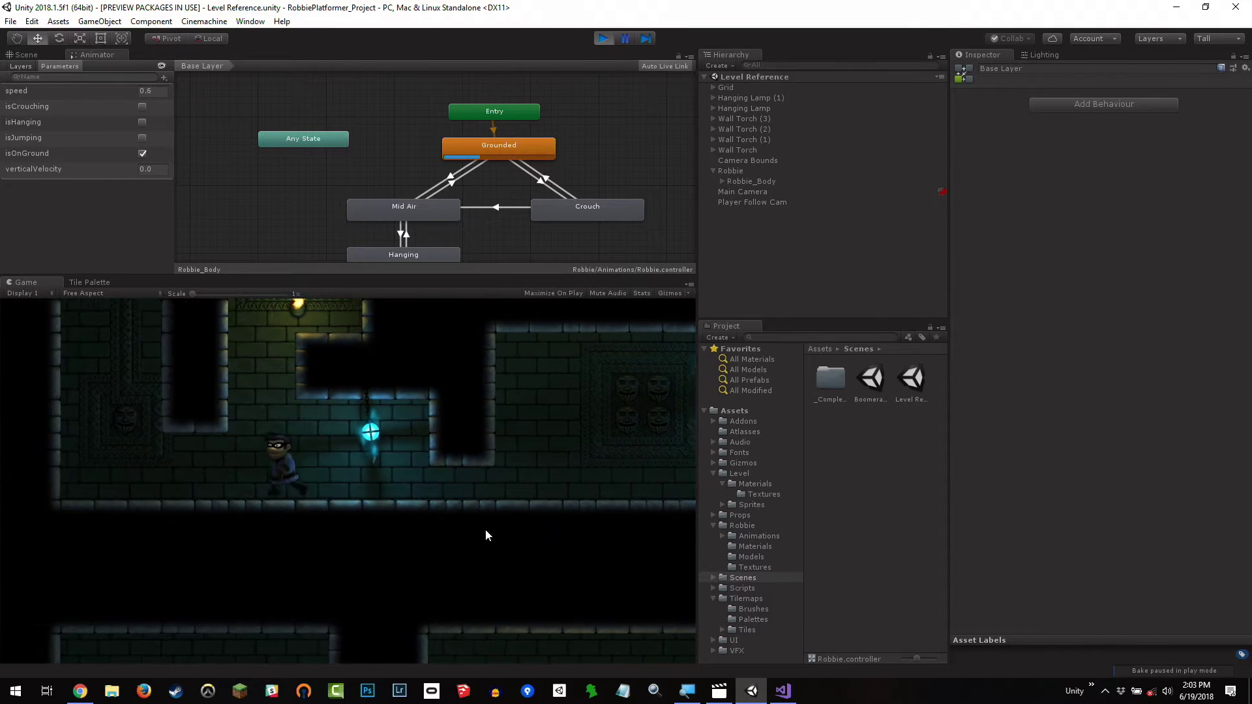
key("space")
key("Right")
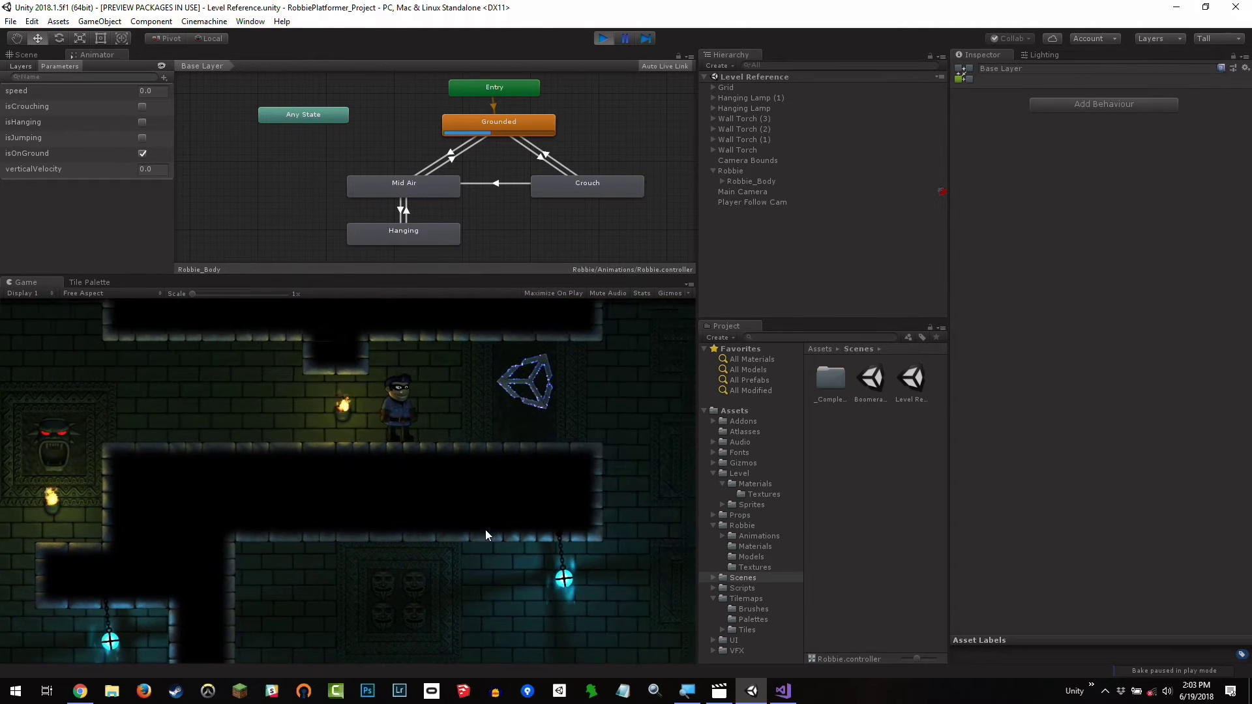
key("Right")
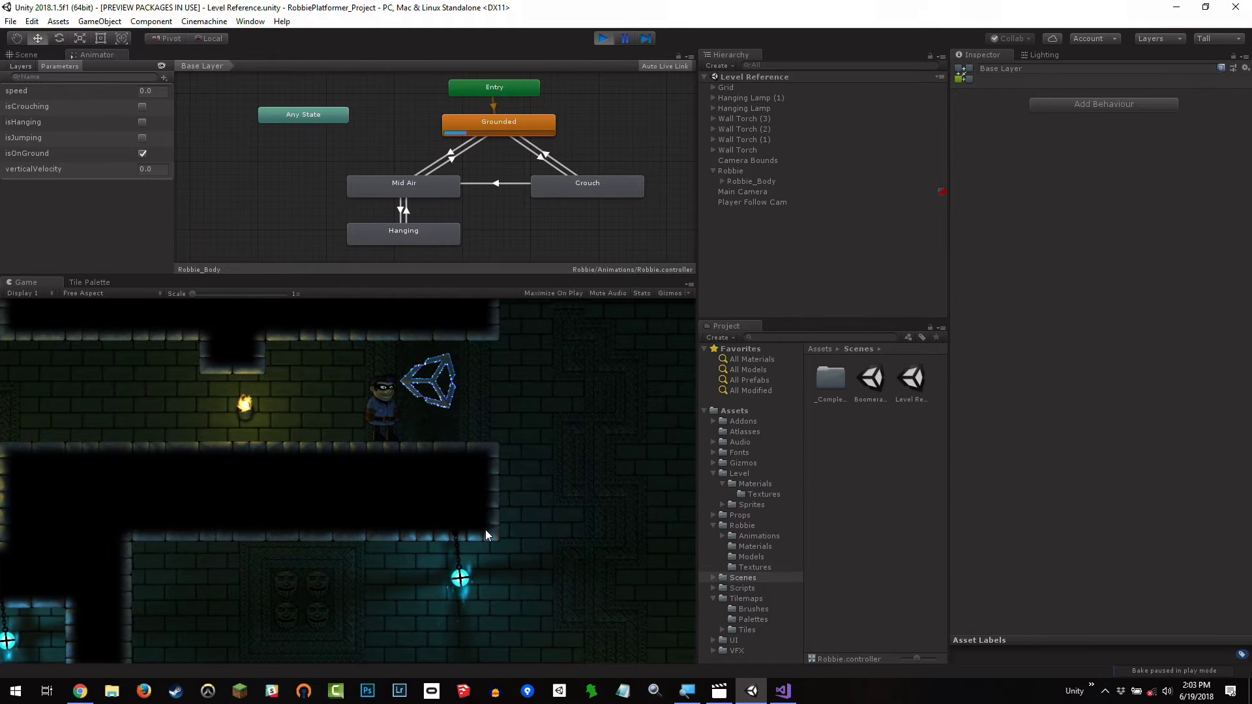
key("Left")
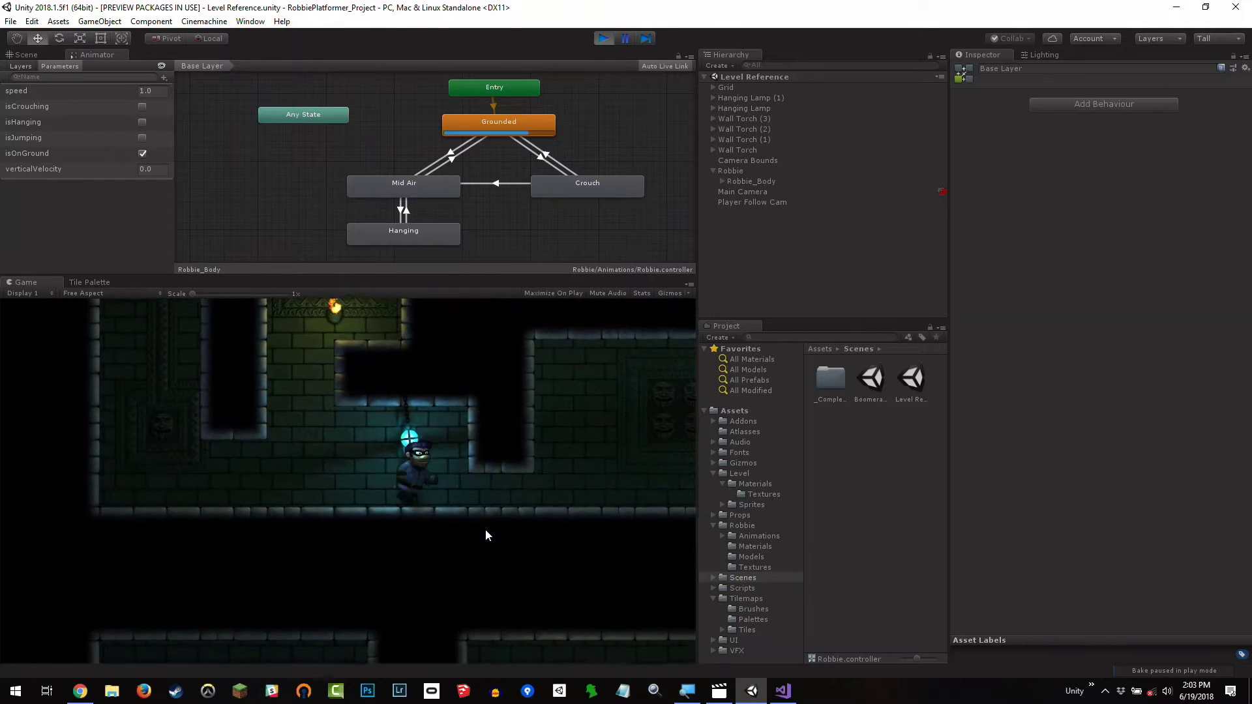
key("Down")
key("Right")
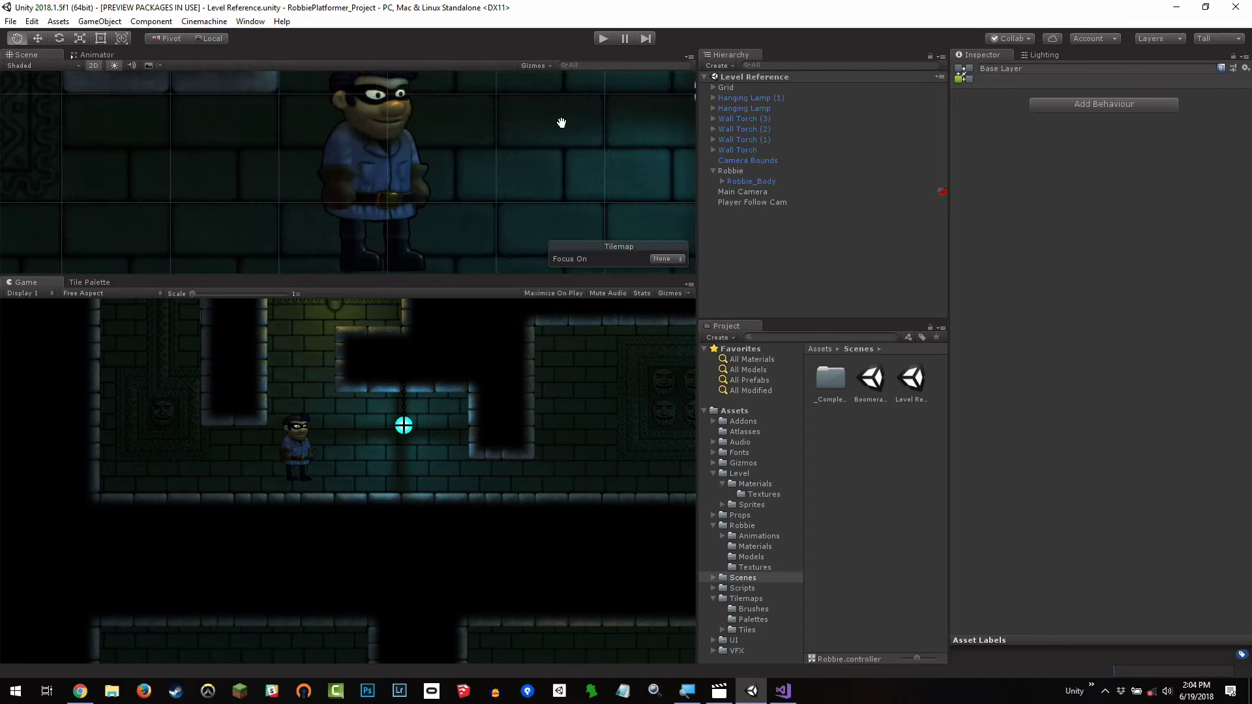
Open the Props folder and view the Spikes prefab, then the Shrine prefab, in the Inspector
scroll(373, 139, "down", 5)
key("w")
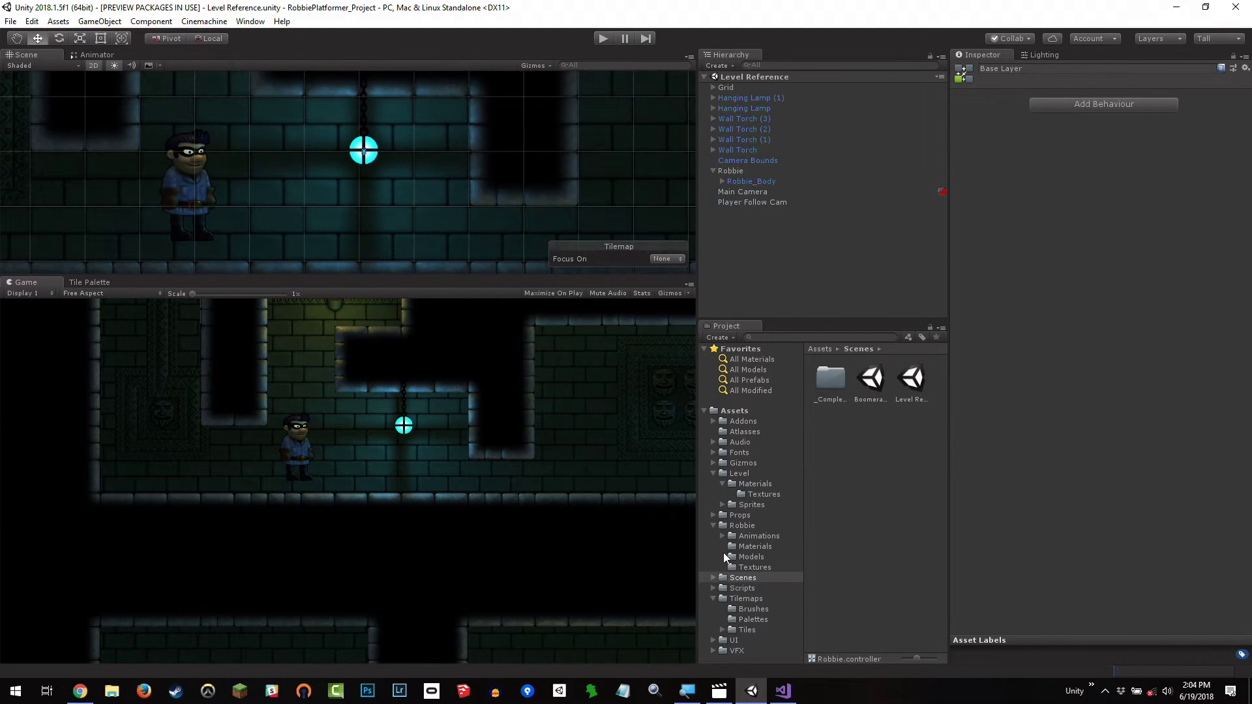
left_click(739, 515)
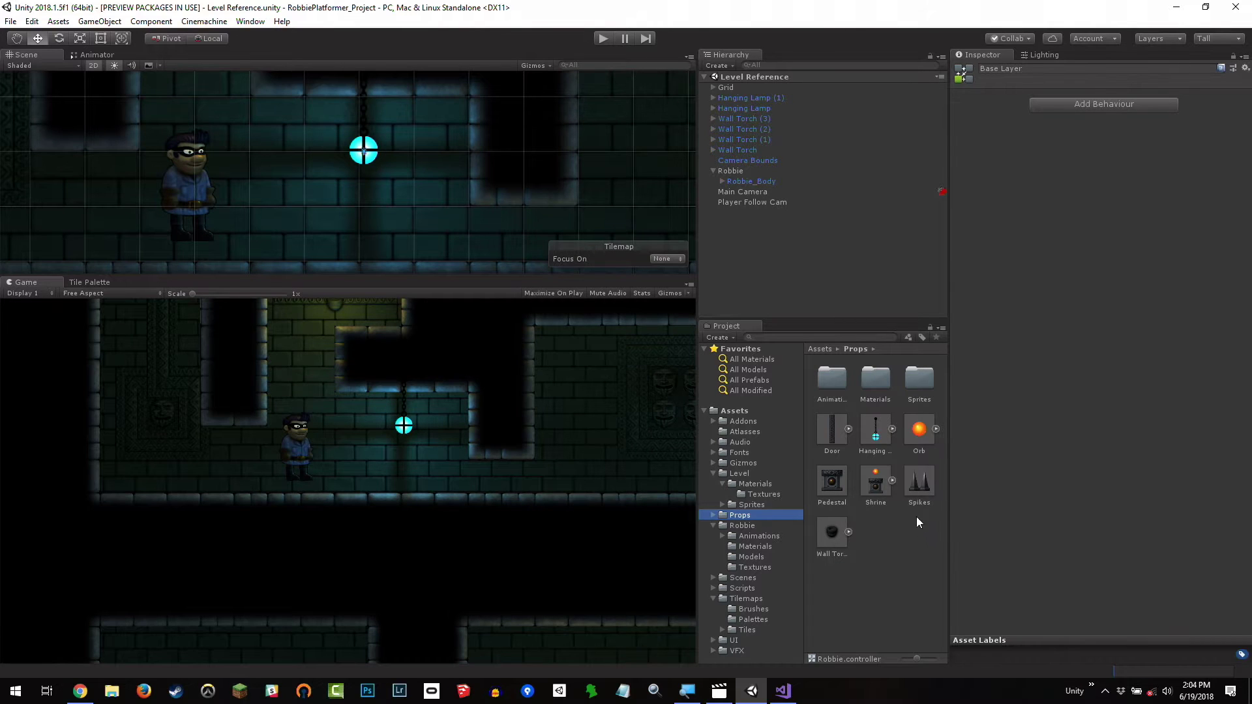
left_click(919, 482)
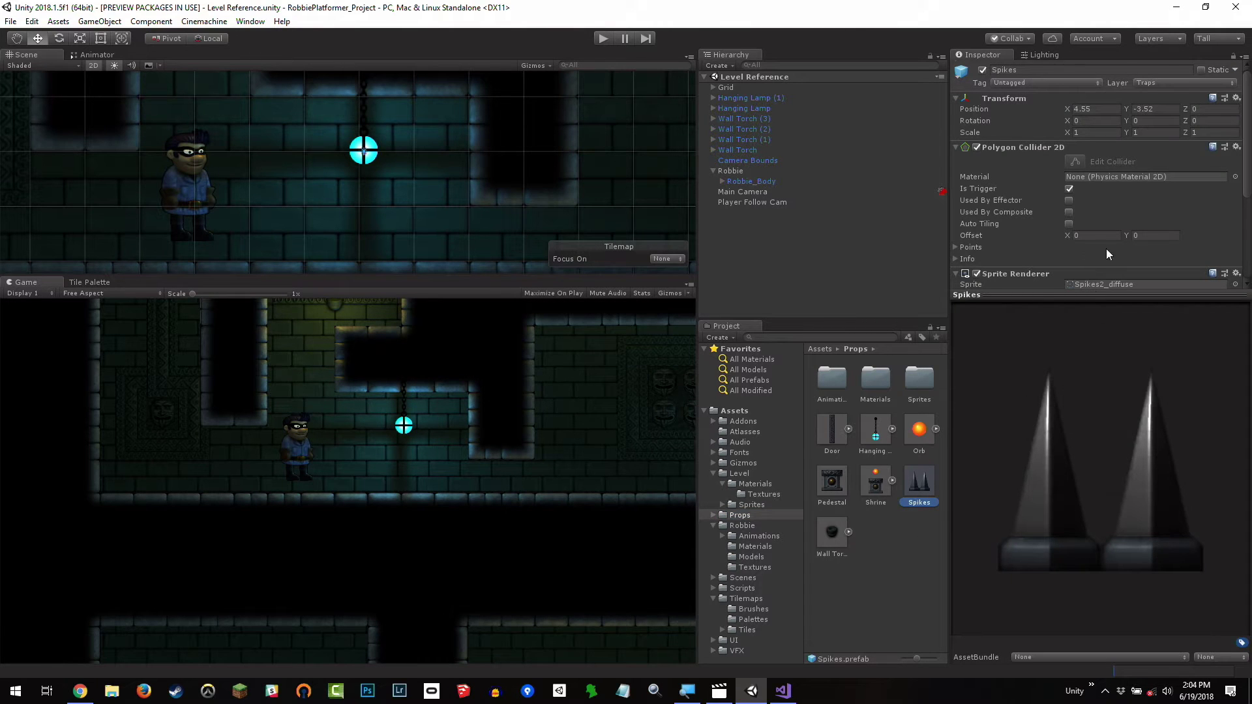
scroll(1105, 253, "down", 2)
left_click_drag(1105, 296, 1105, 405)
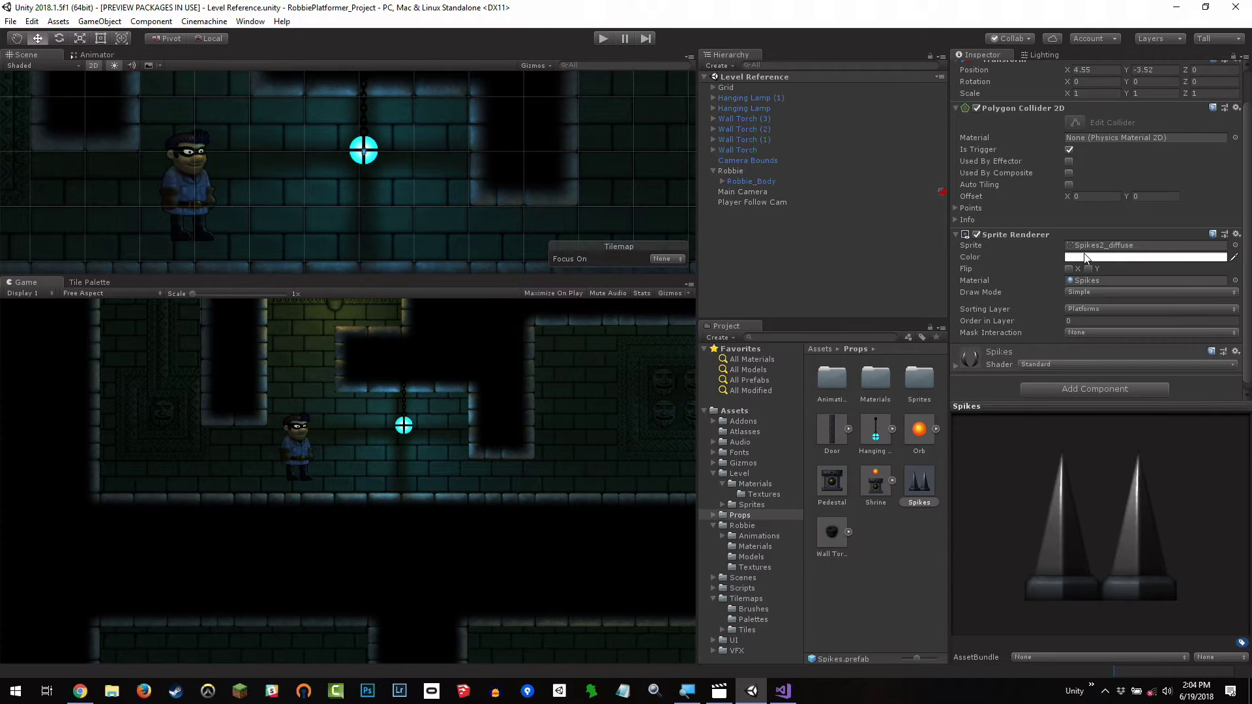
left_click(885, 484)
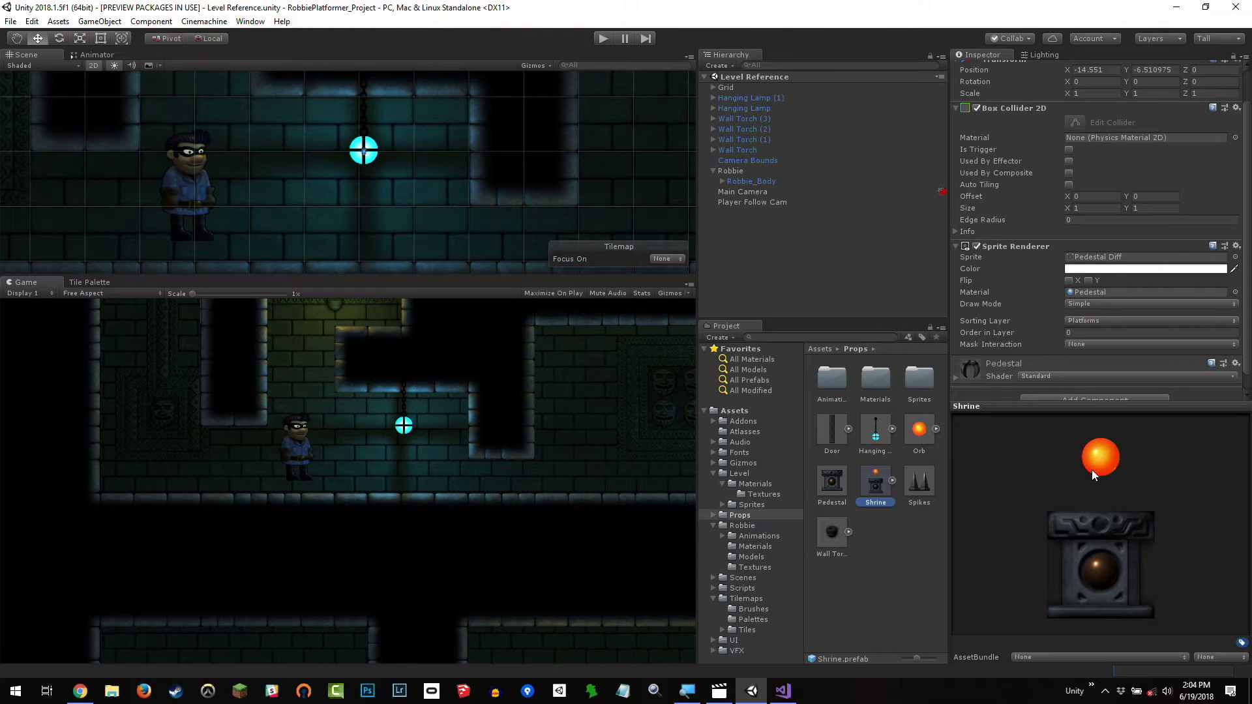
middle_click_drag(427, 163, 225, 168)
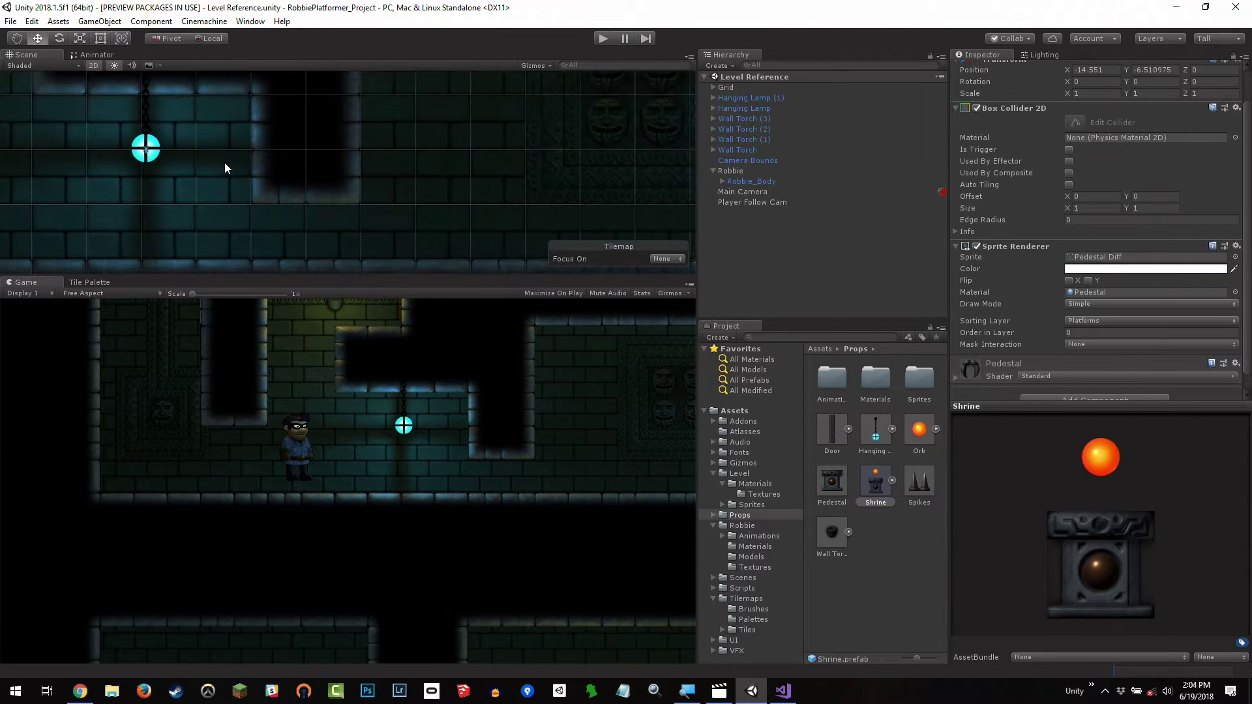
middle_click_drag(400, 207, 266, 154)
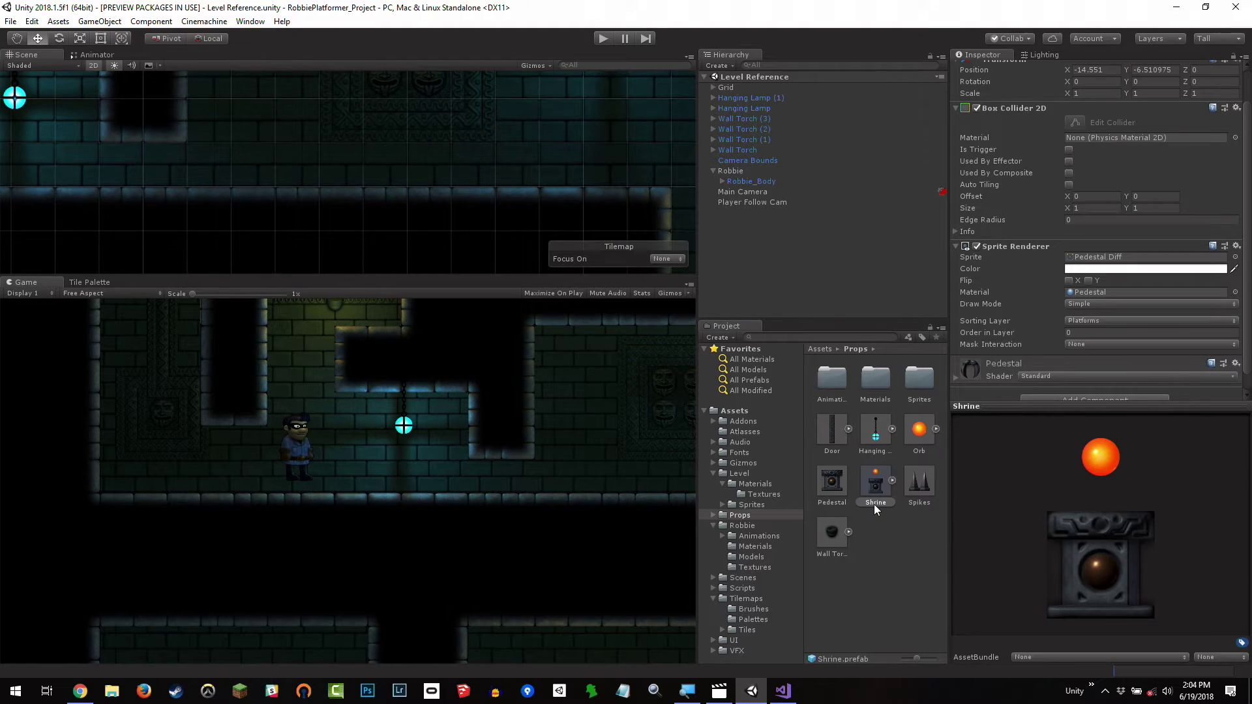
left_click_drag(873, 503, 378, 166)
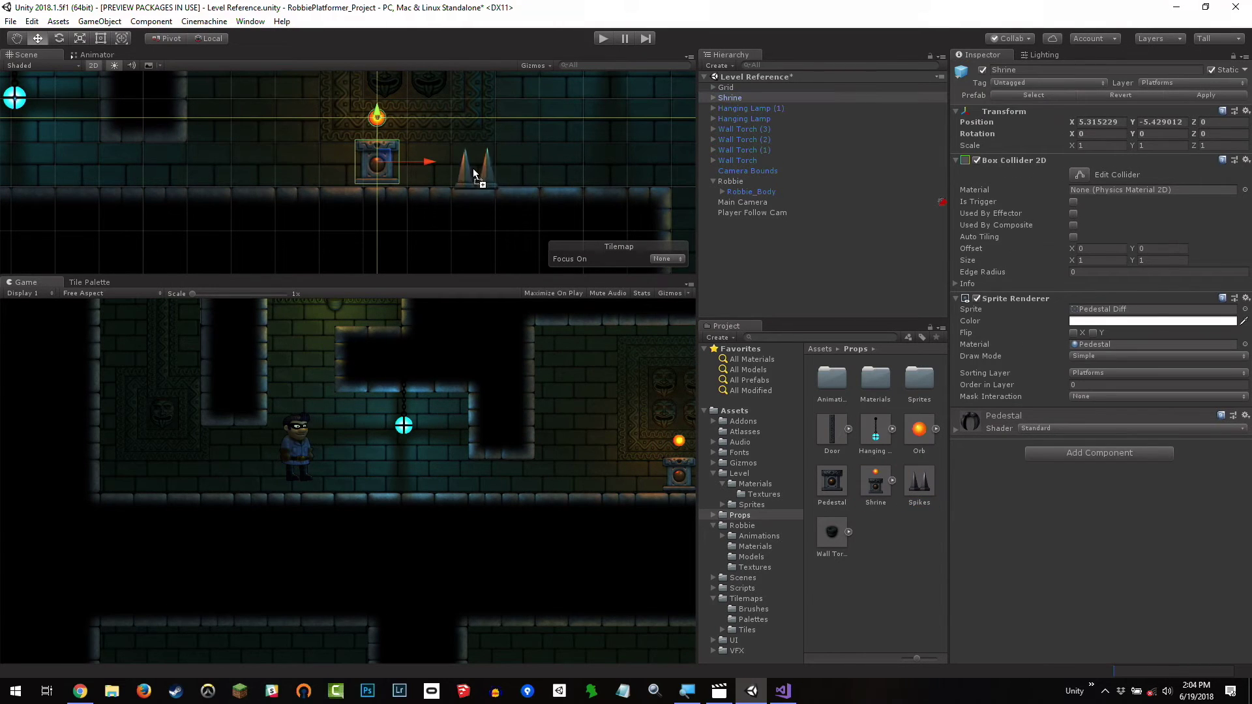
left_click_drag(472, 168, 471, 167)
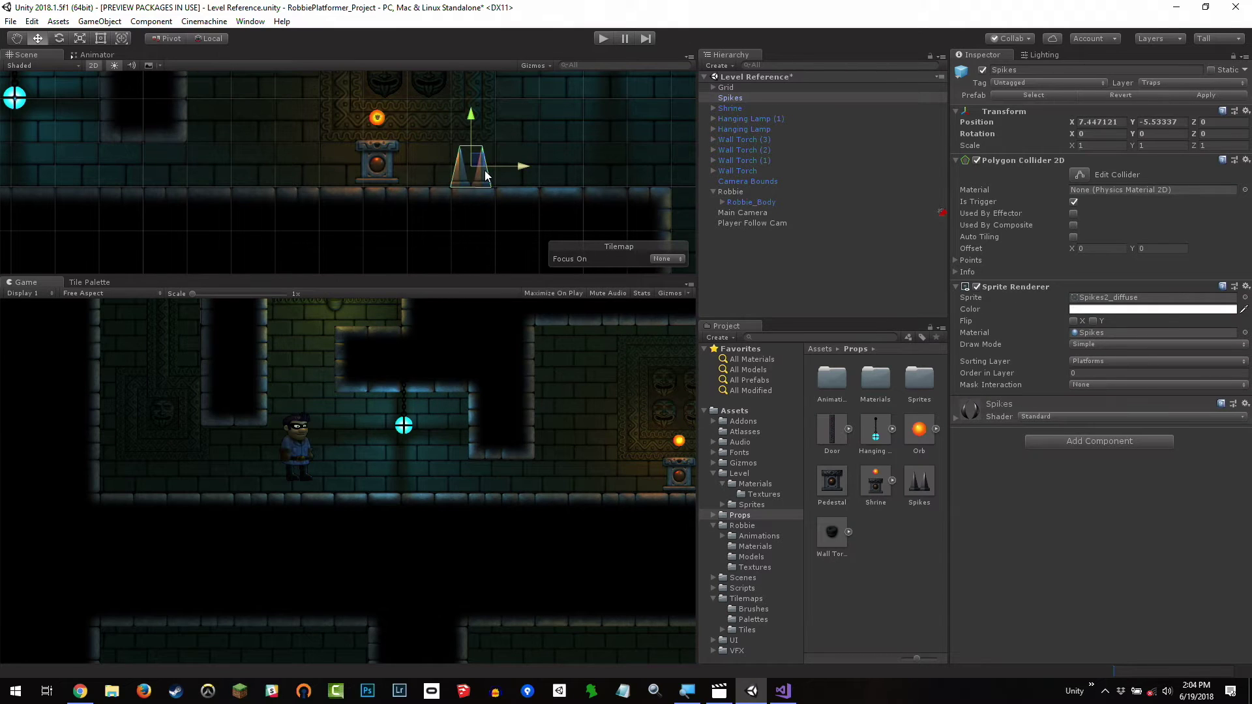
left_click_drag(914, 503, 528, 190)
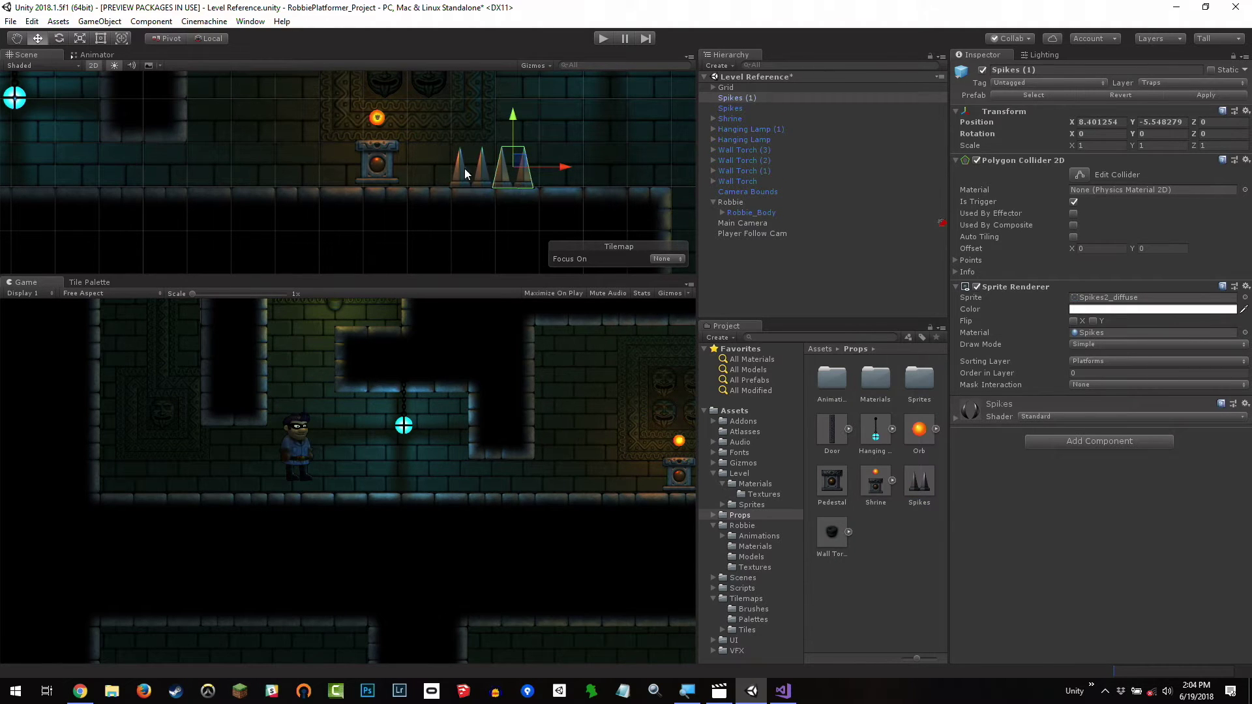
scroll(430, 167, "up", 4)
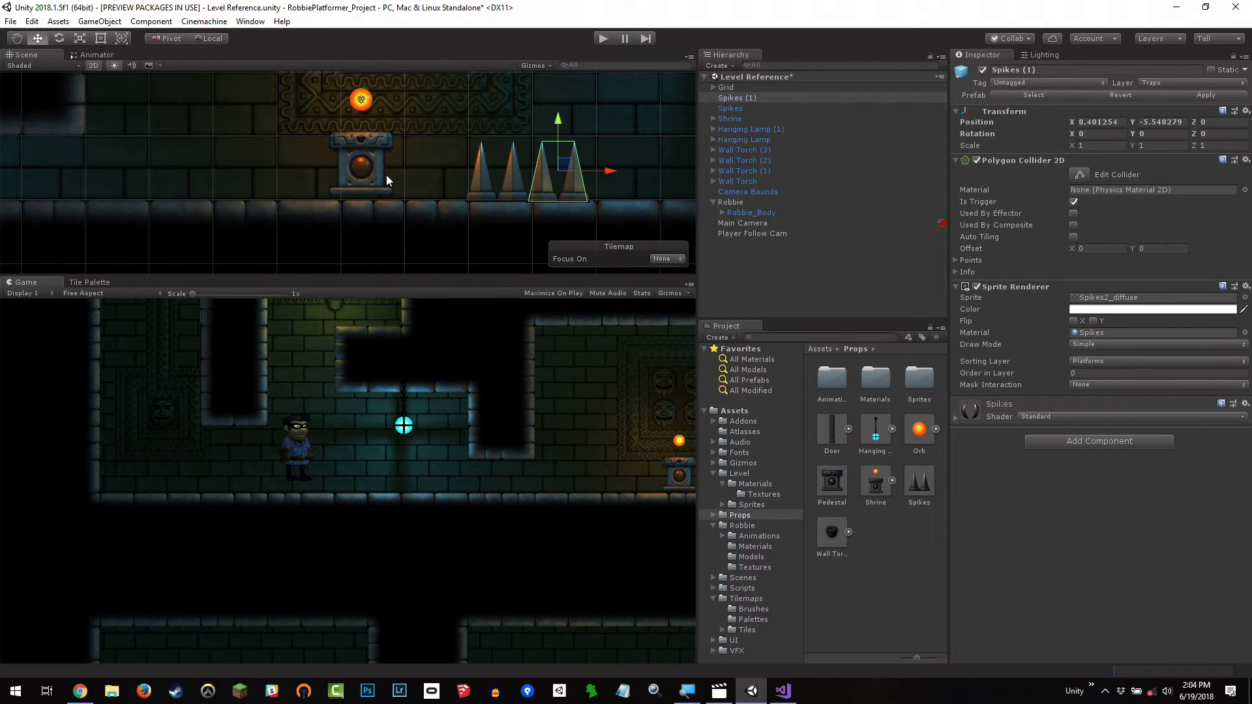
left_click(737, 119)
left_click_drag(412, 163, 424, 163)
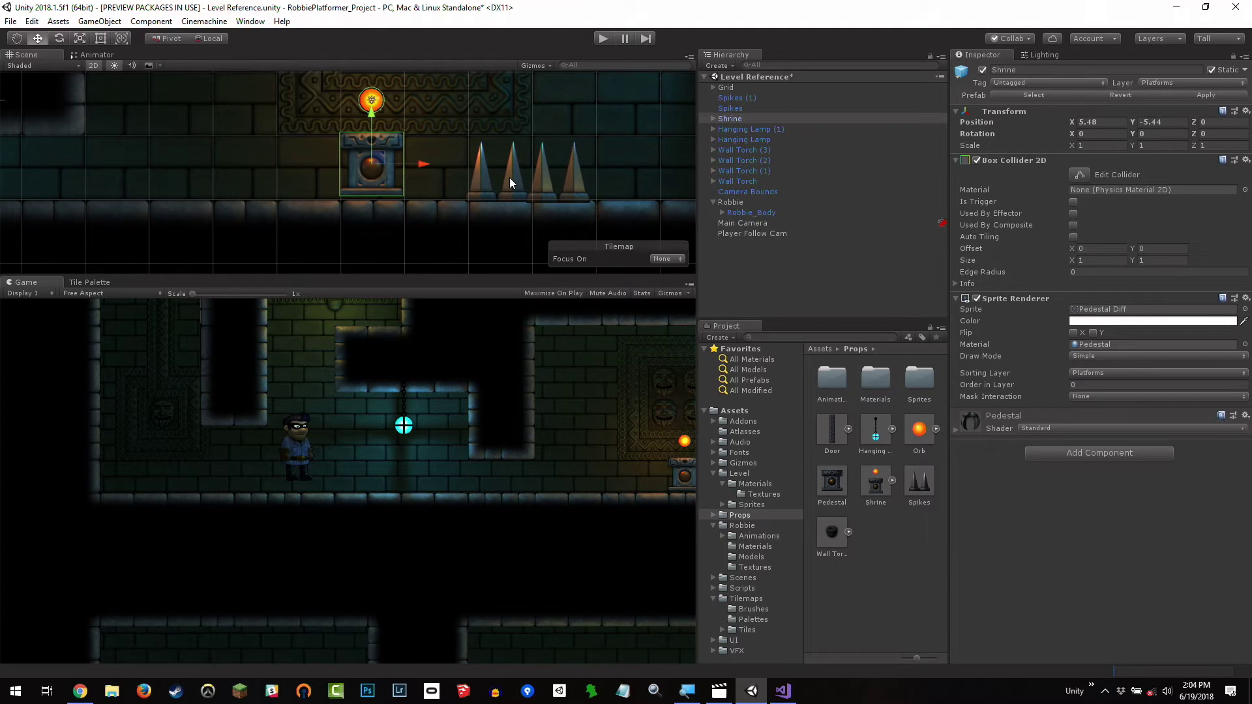
left_click(749, 97, "shift")
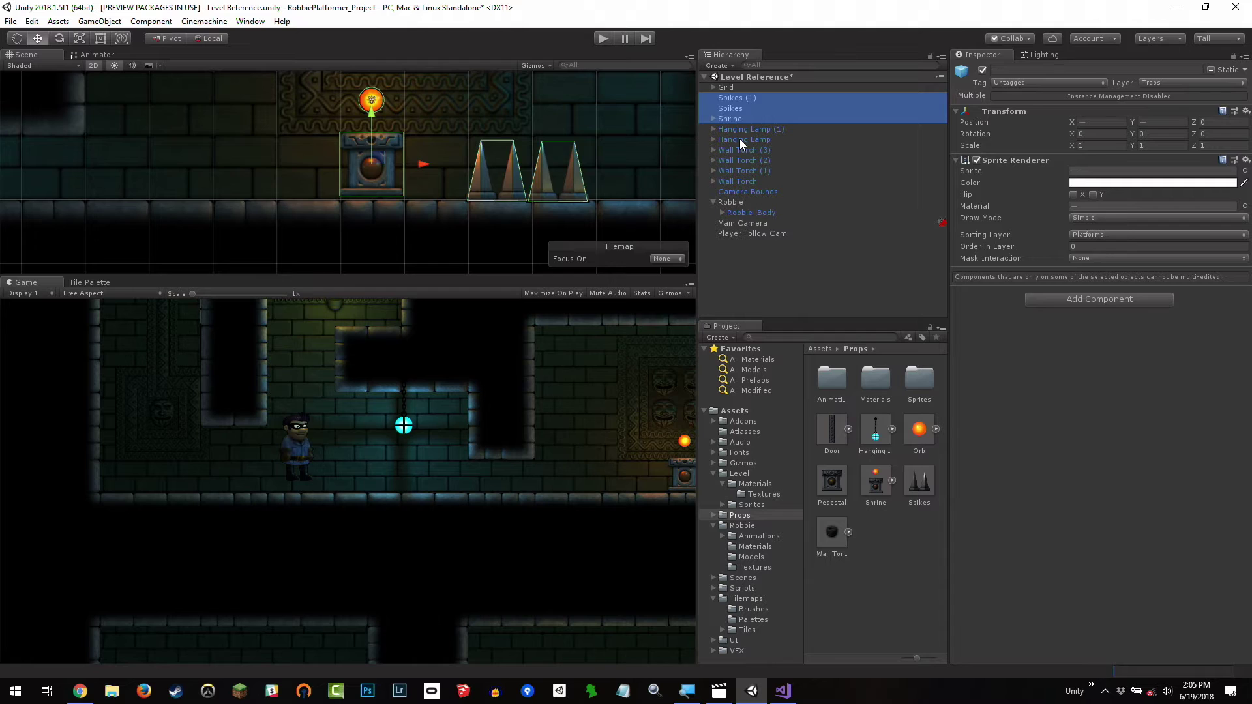
key("Delete")
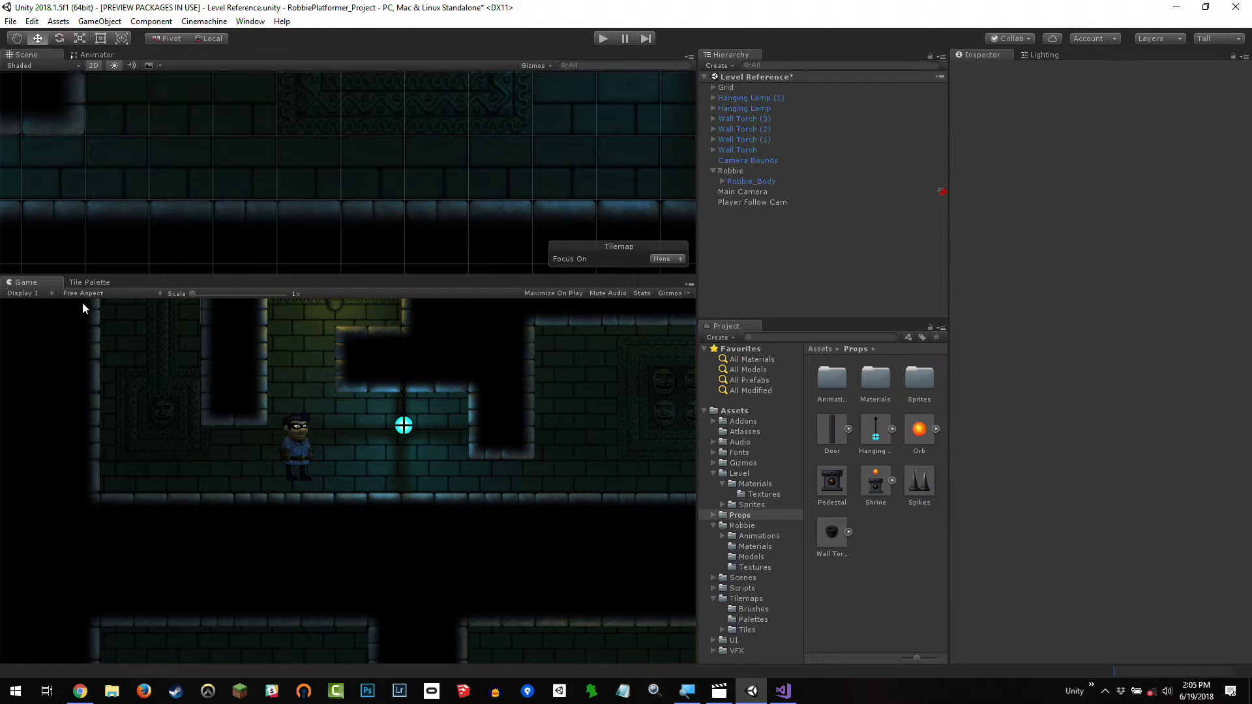
Show the Tile Palette and look through the Default Brush list of brush types without changing it
left_click(86, 280)
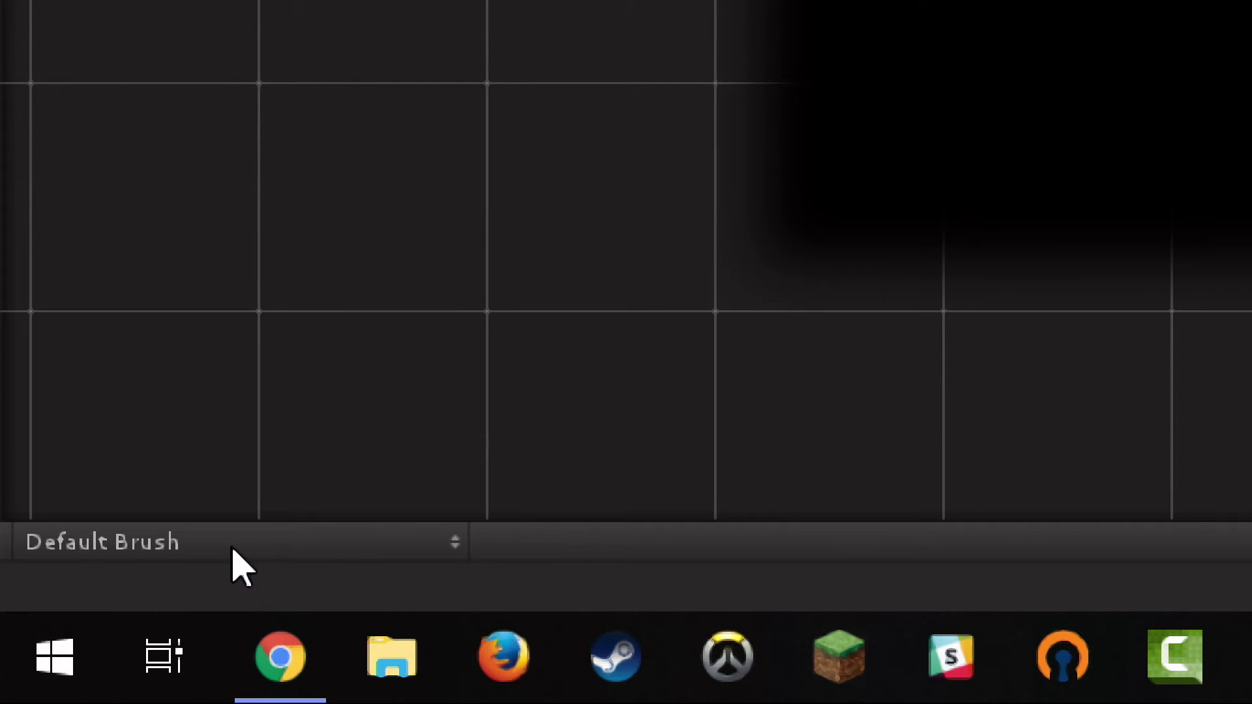
left_click(226, 540)
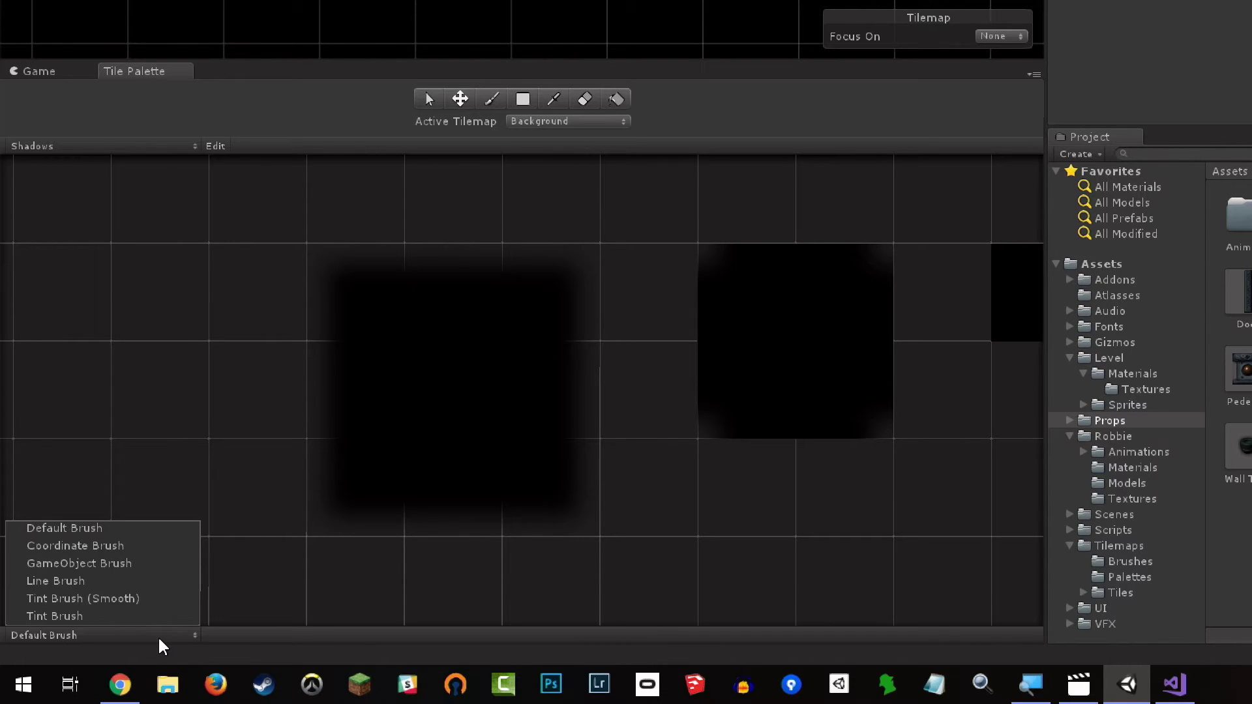
left_click(158, 635)
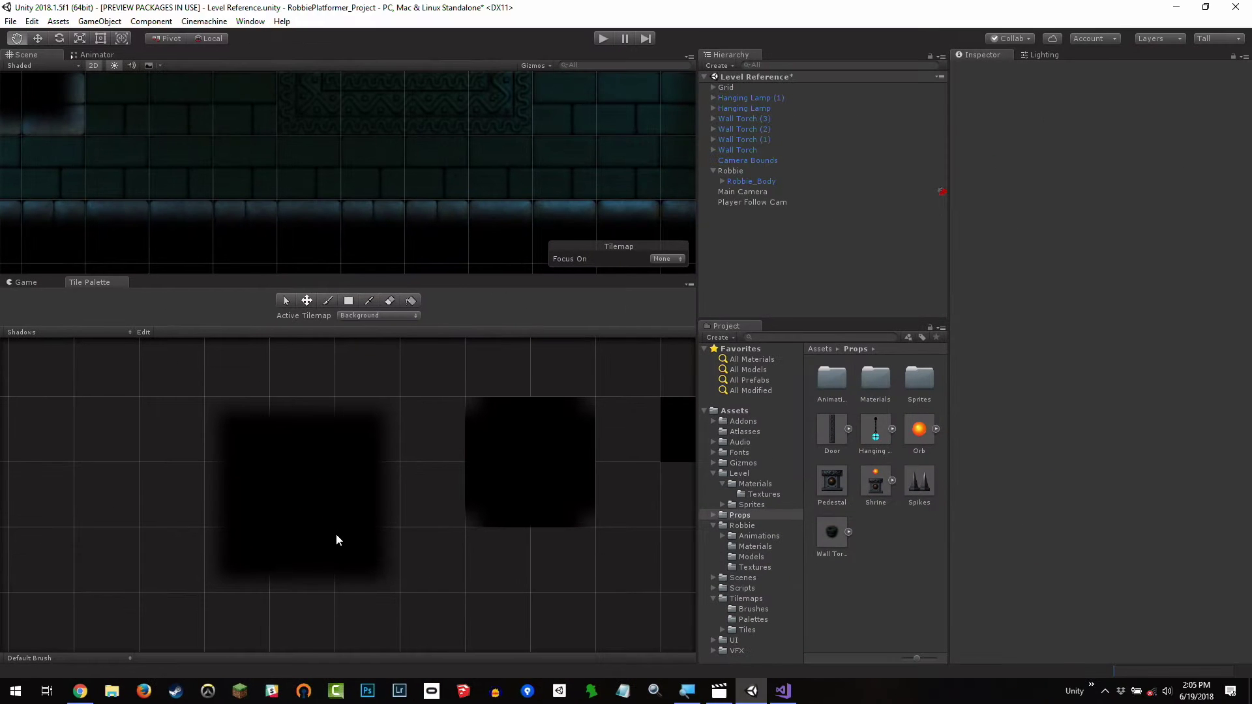
key("w")
Create a new Prefab Brush asset in the Tilemaps/Brushes folder via Create > Prefab Brush
left_click(750, 629)
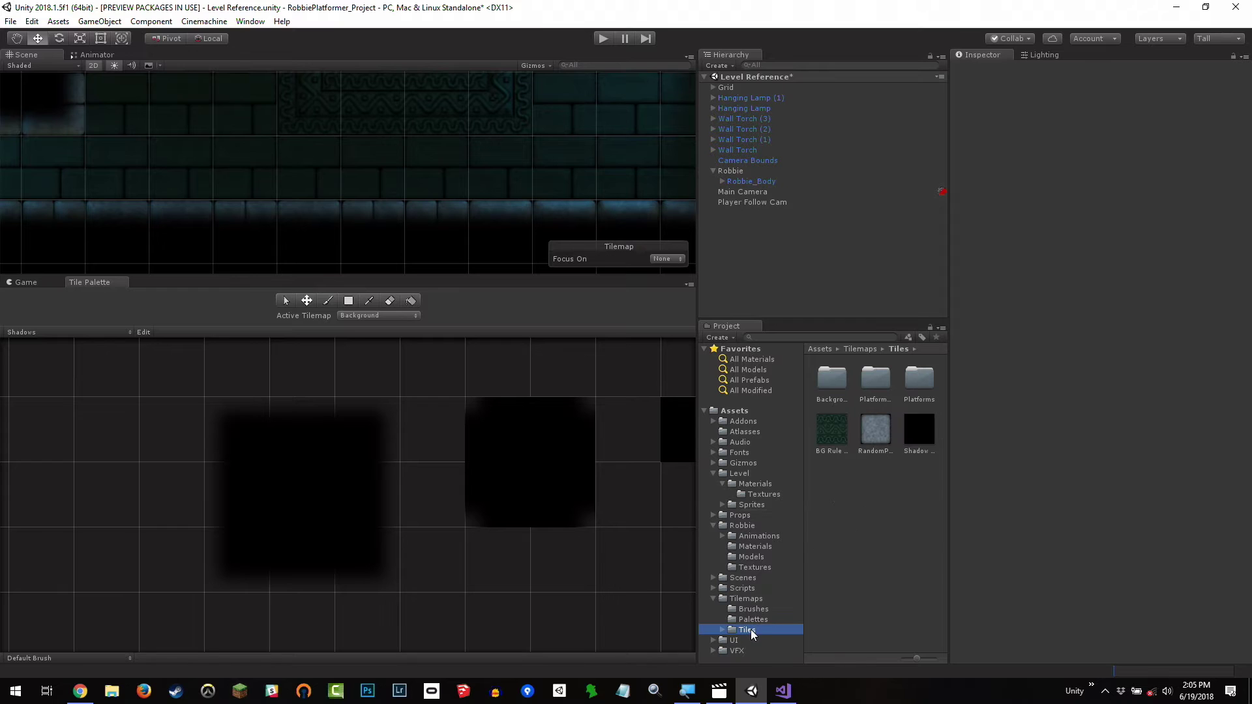
right_click(854, 487)
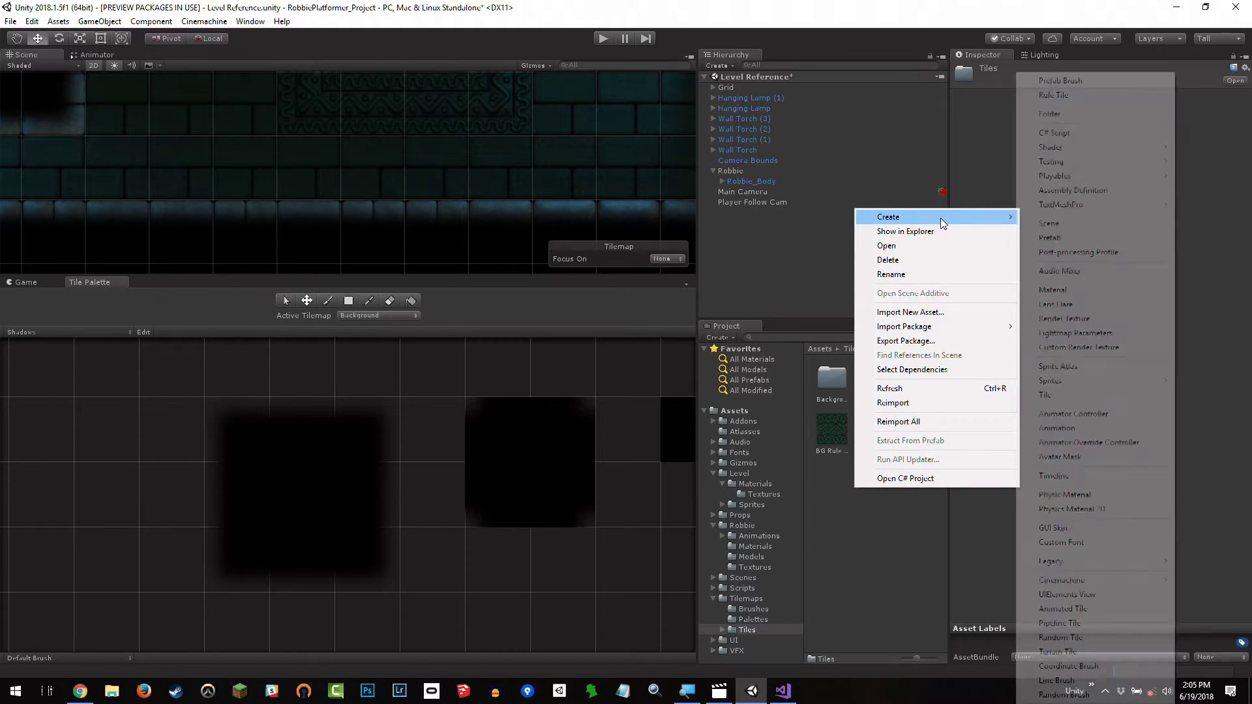
mouse_move(940, 218)
left_click(822, 595)
left_click(756, 608)
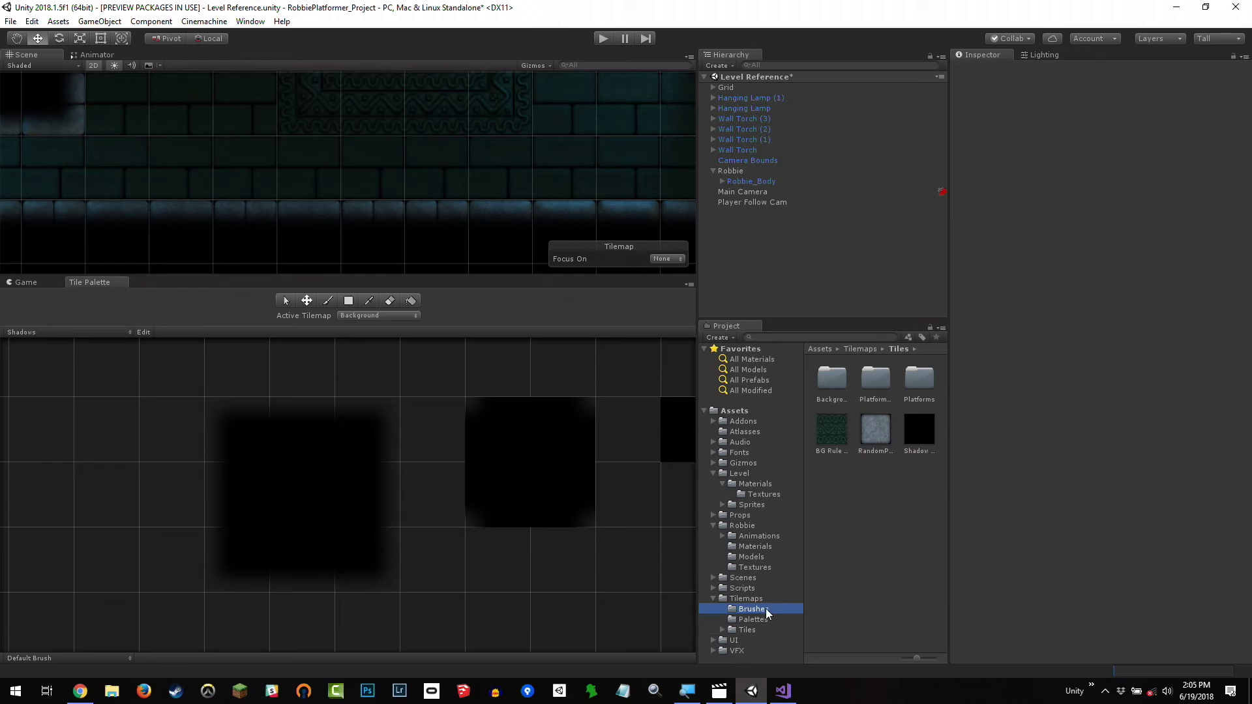
right_click(851, 473)
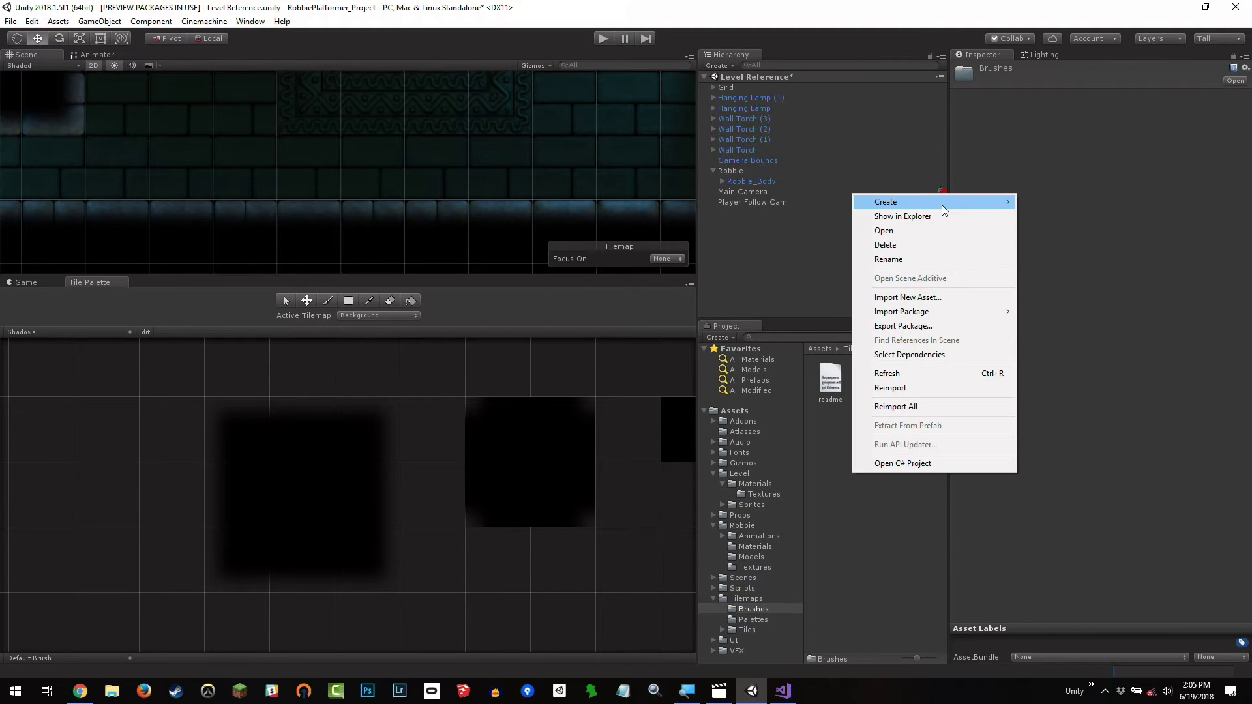
mouse_move(941, 205)
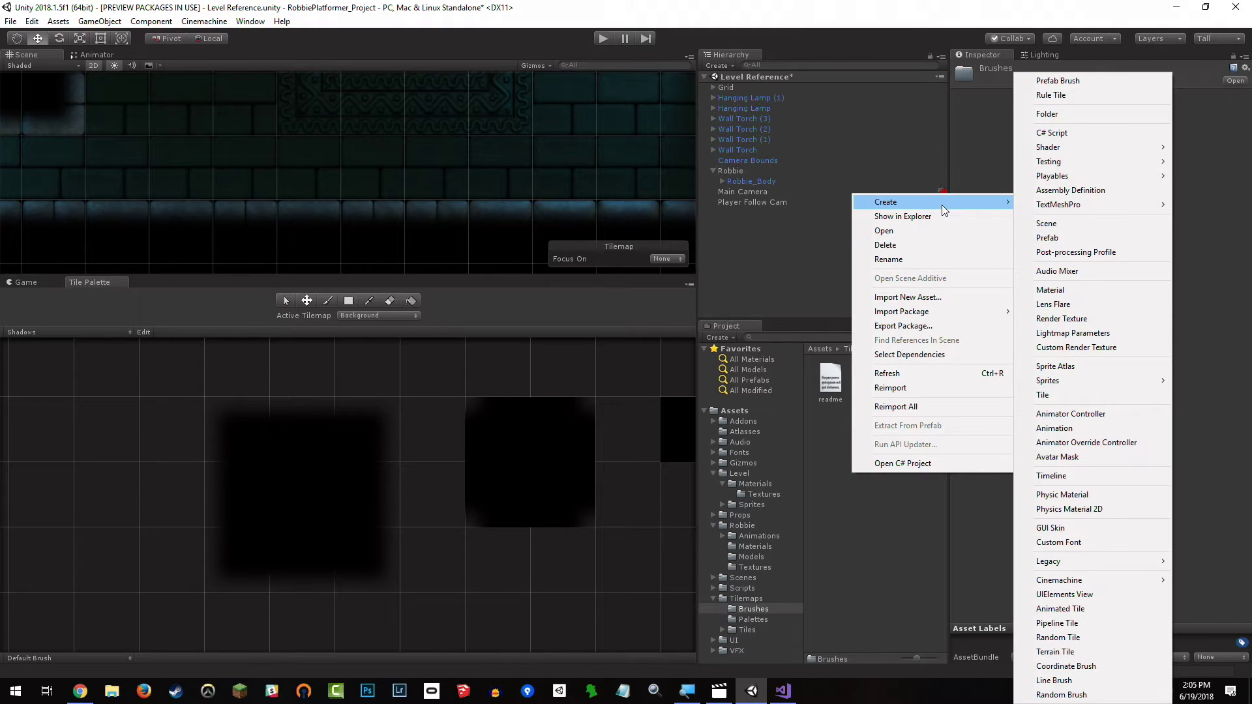
left_click(1113, 80)
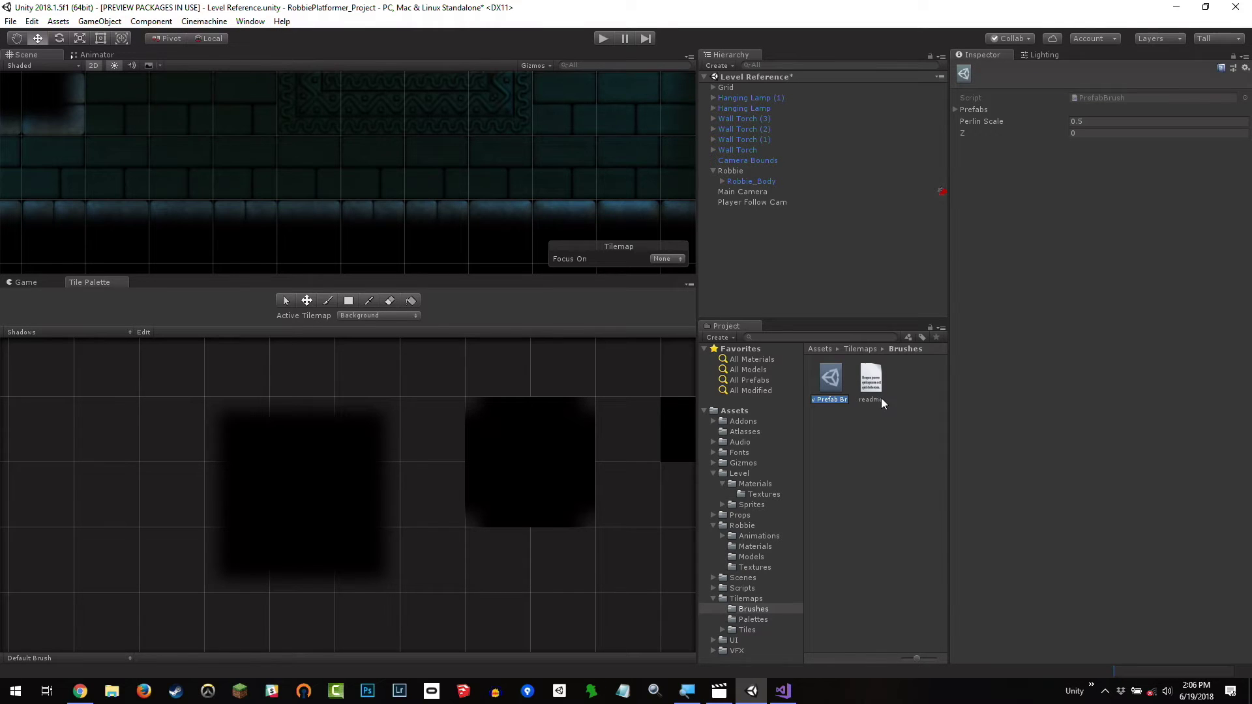
Name the brush 'Spike Brush' and set its Prefabs list Size to 1
type("Spike Brush")
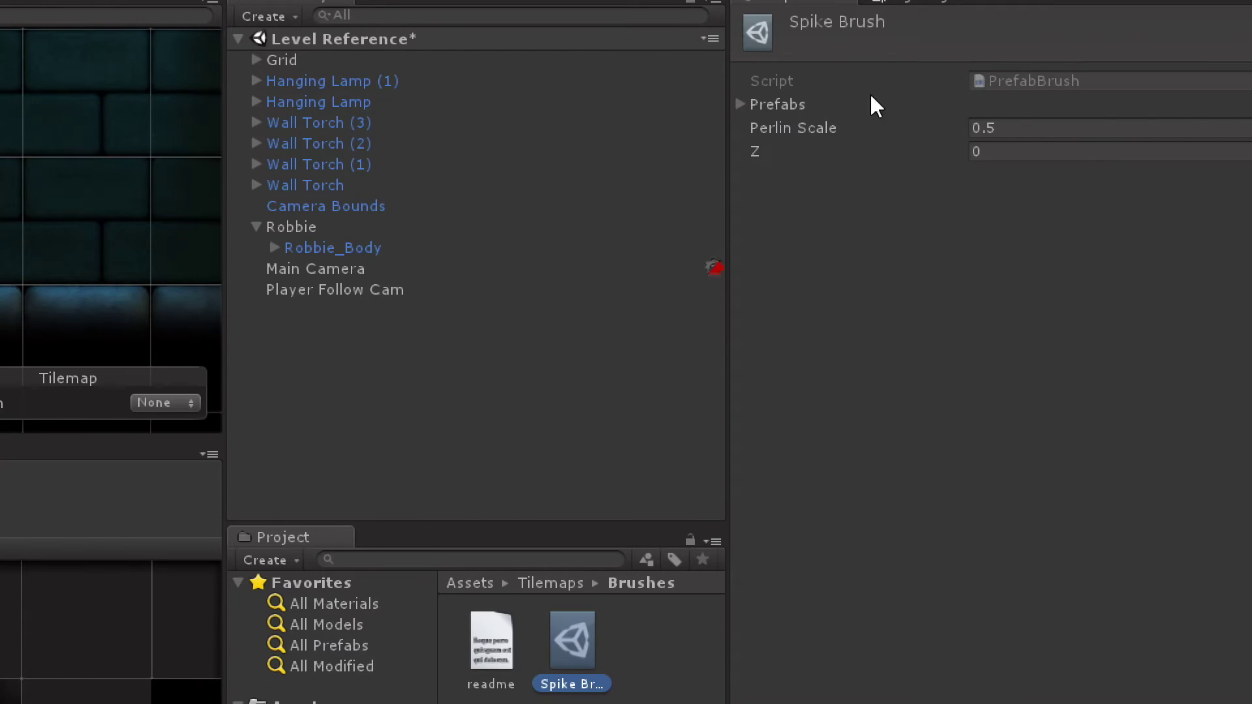
left_click(738, 103)
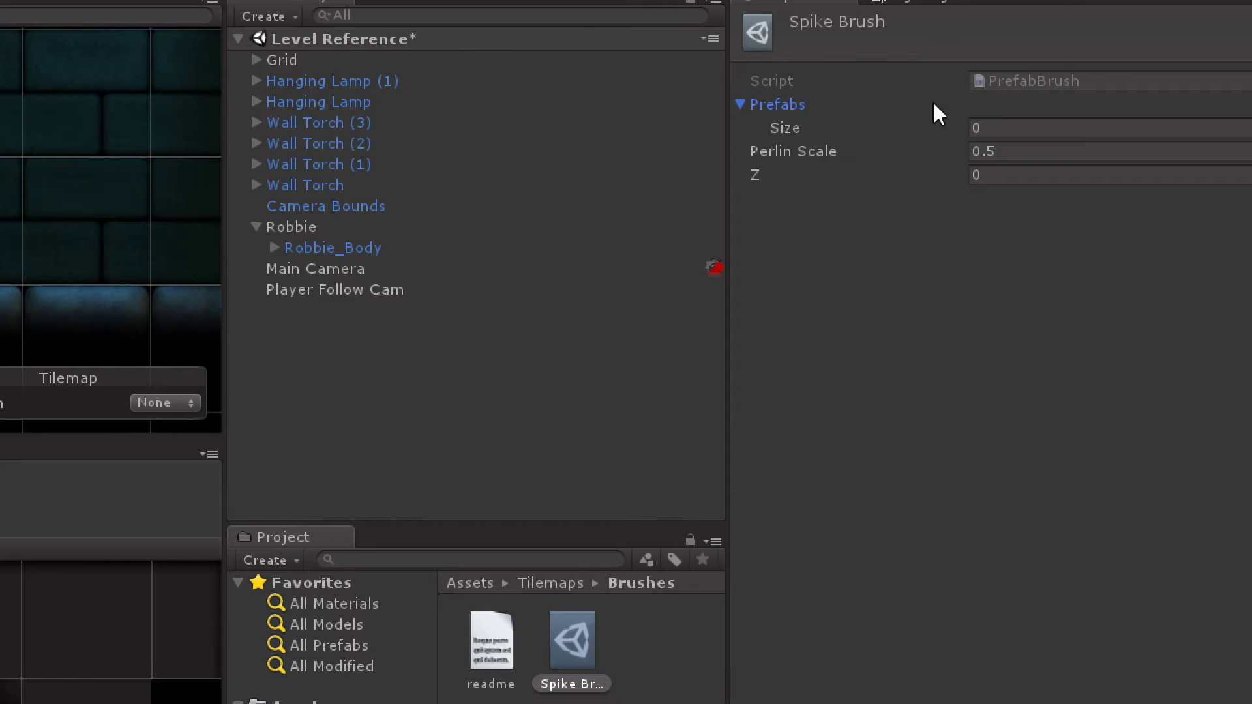
left_click(1002, 125)
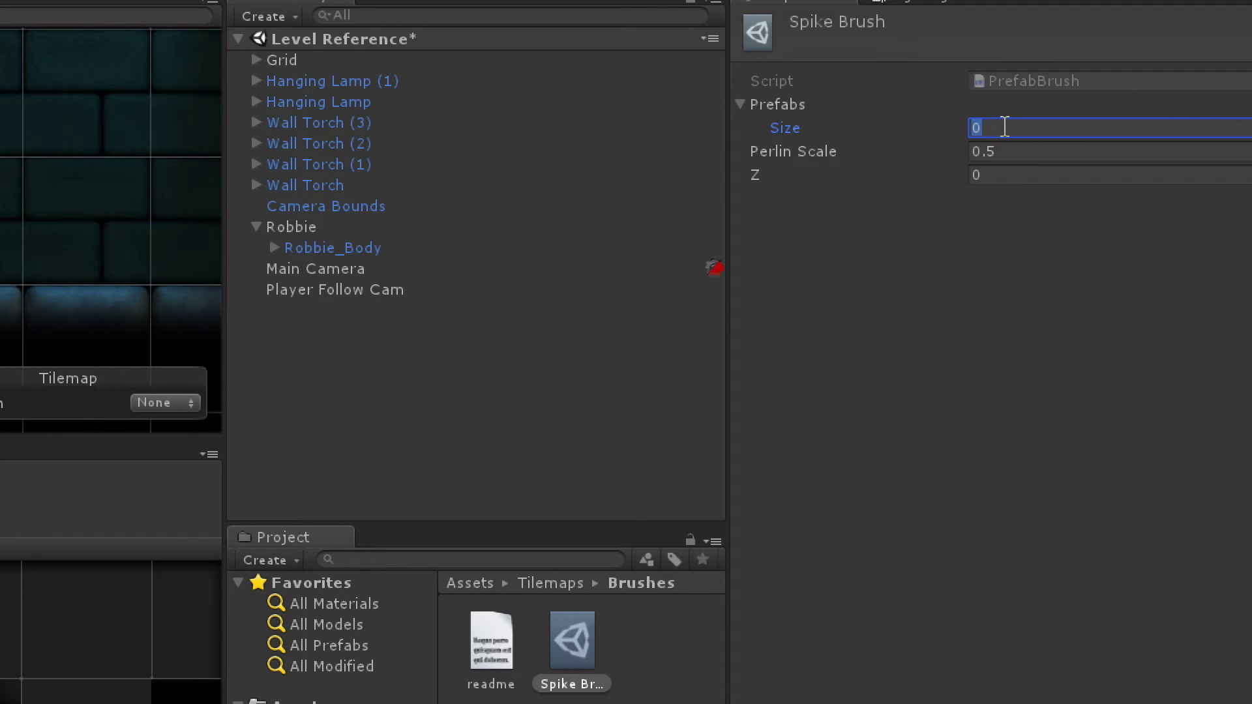
type("1")
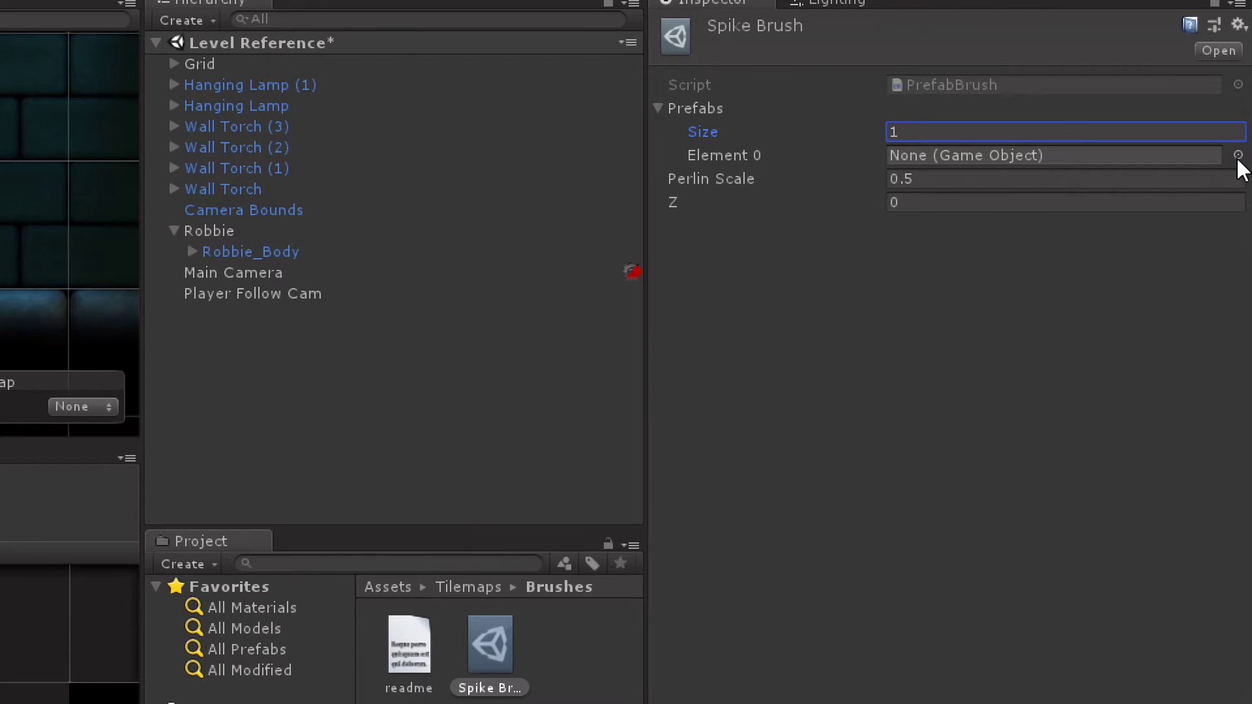
Assign the Spikes prefab to Spike Brush's Element 0, then deselect the asset and close the brush list
left_click(1237, 155)
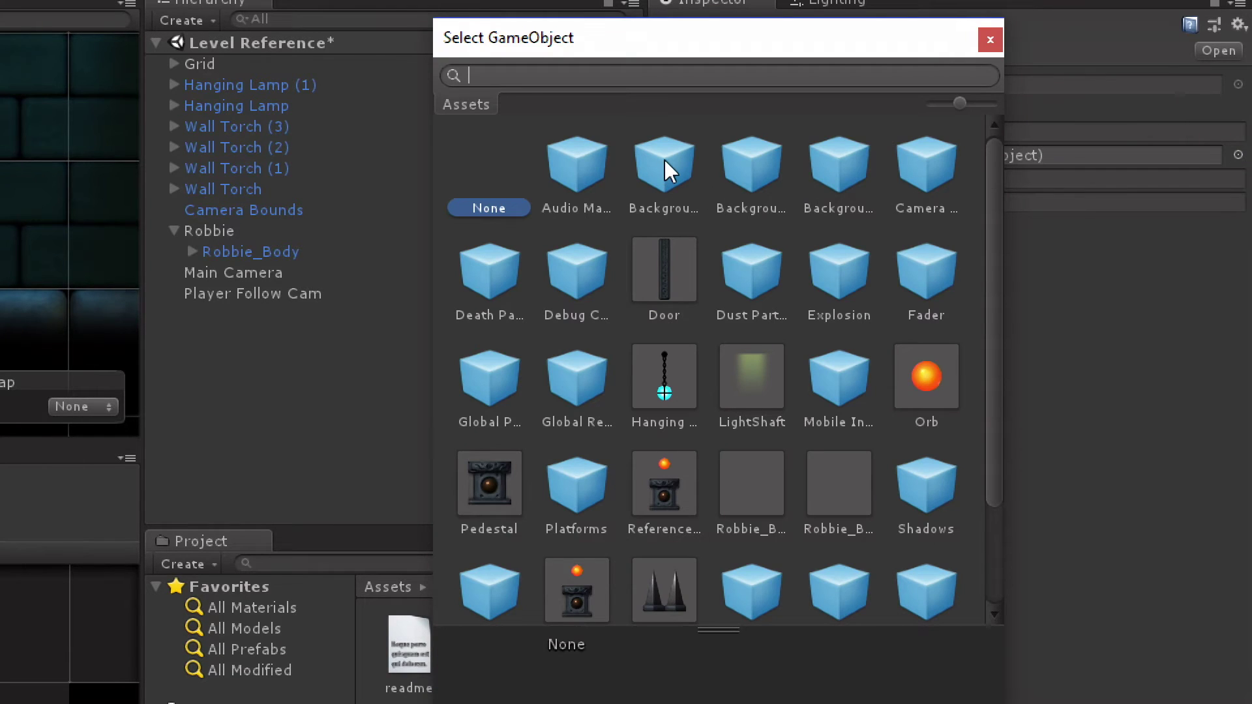
type("spike")
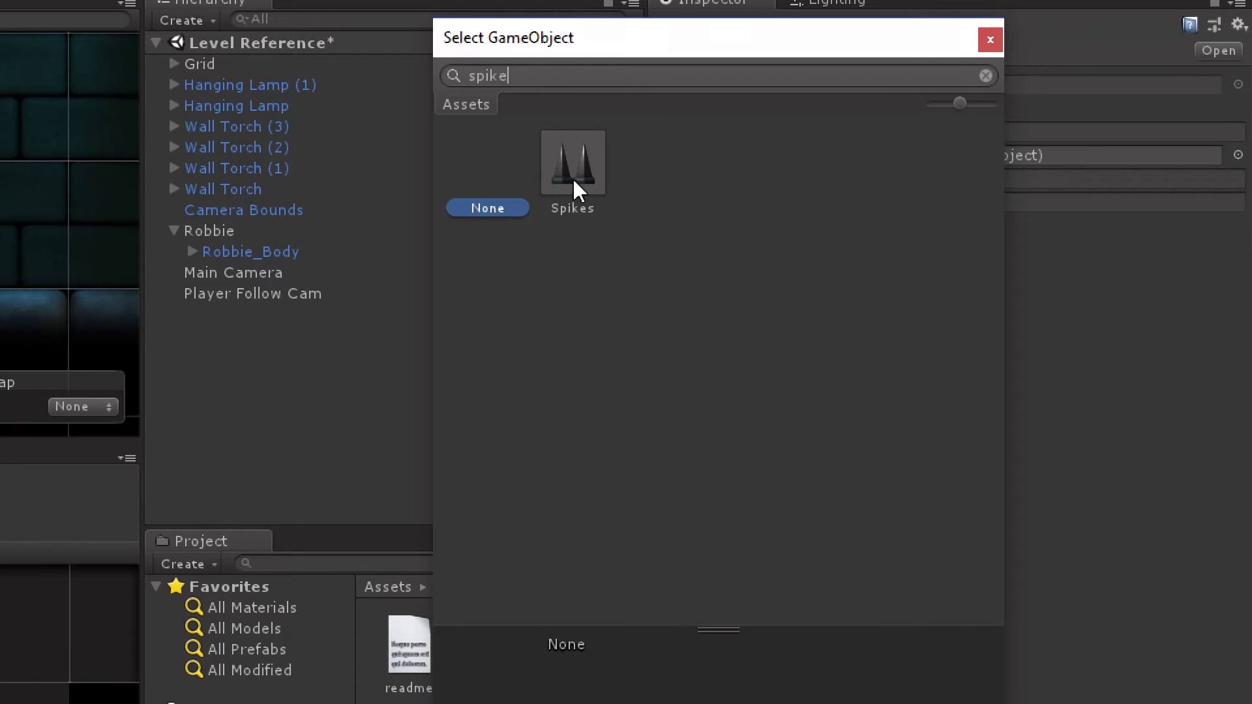
double_click(548, 181)
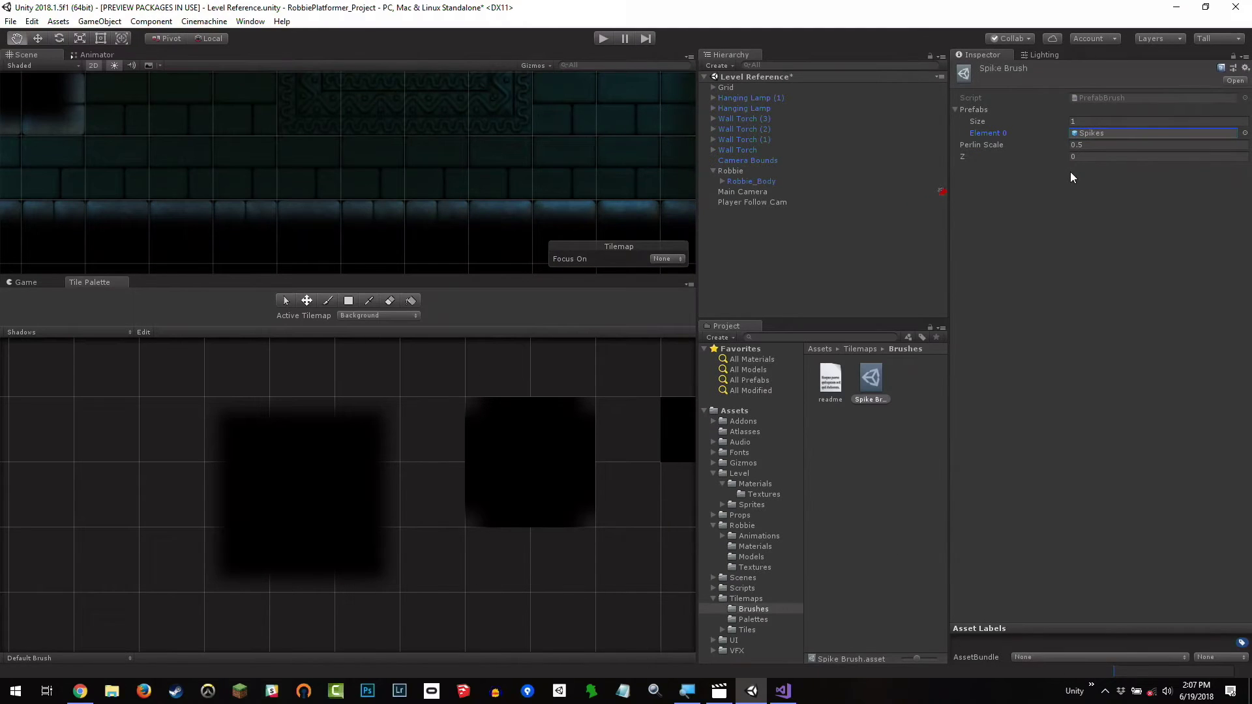
key("w")
left_click(887, 423)
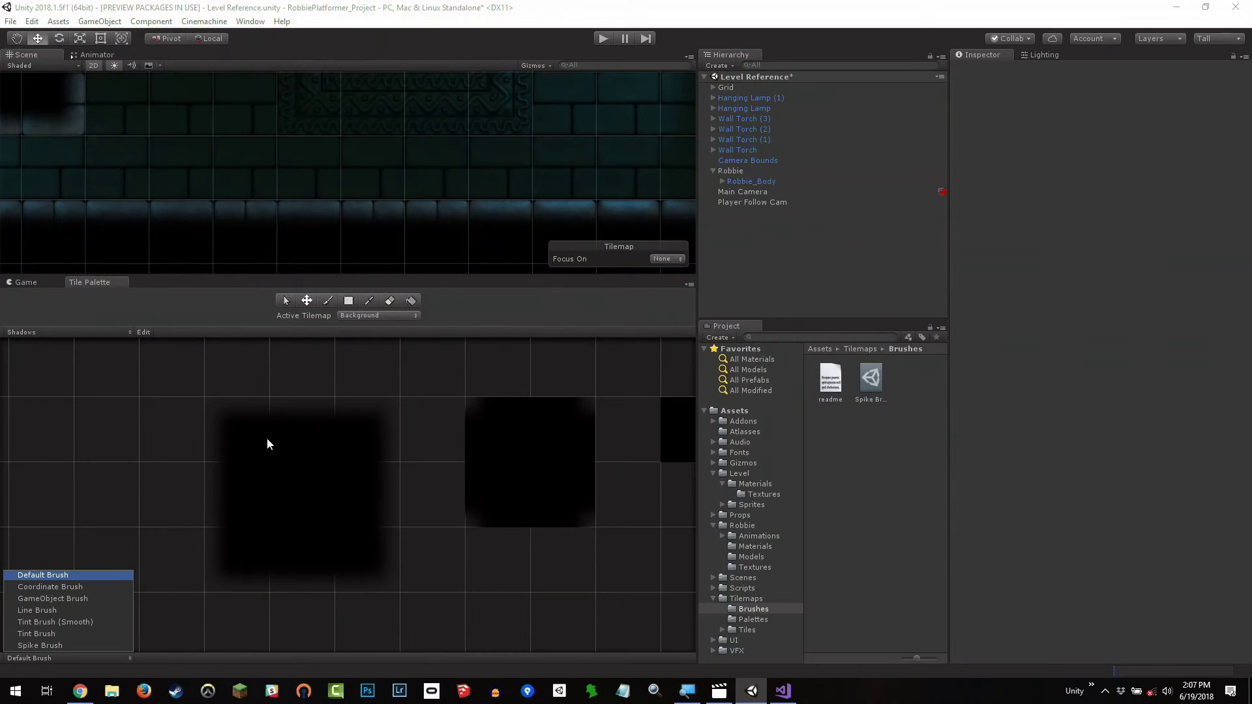
left_click(442, 301)
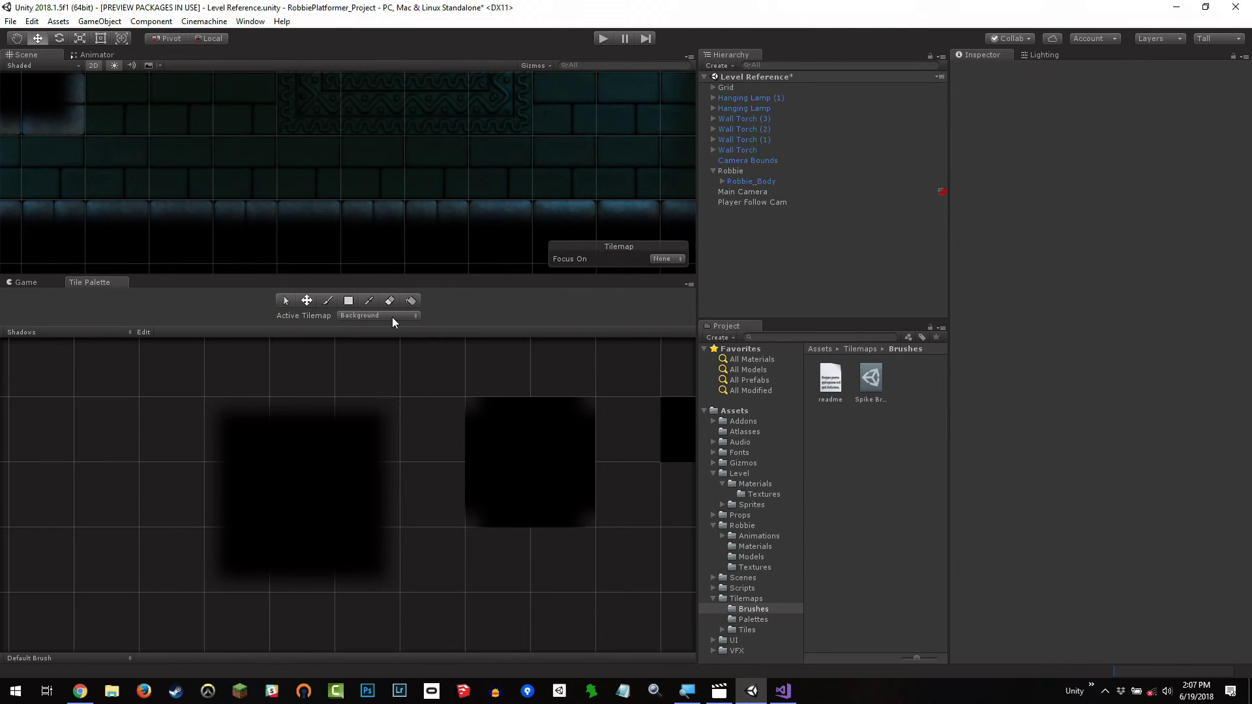
Make Platforms the active tilemap in the Tile Palette
left_click(393, 316)
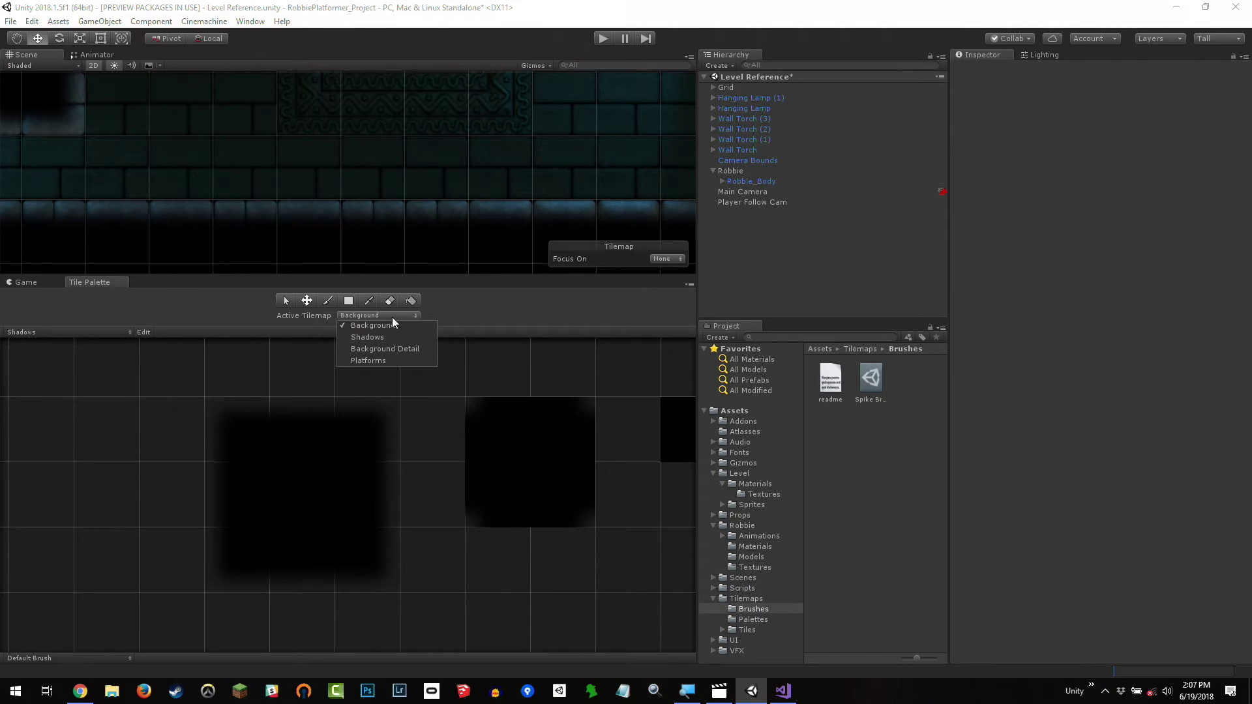
left_click(397, 360)
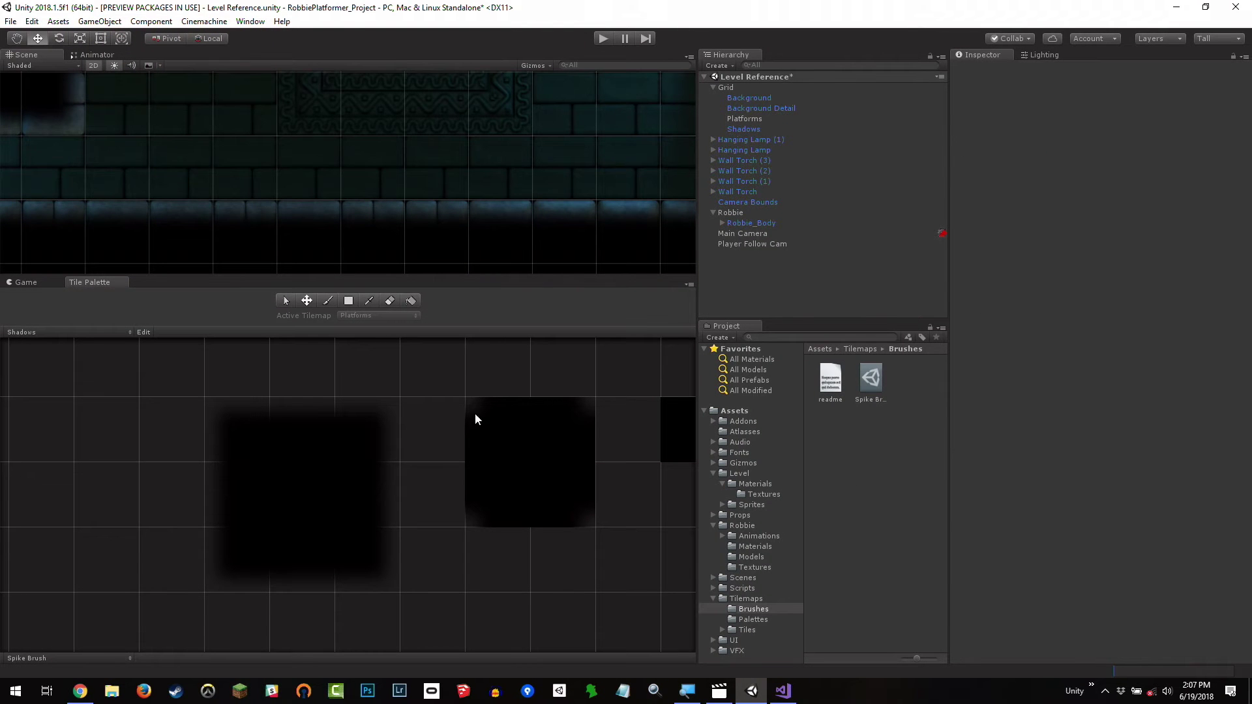
Paint Spikes onto several floor cells of the Platforms tilemap with the Spike Brush
left_click_drag(493, 274, 495, 451)
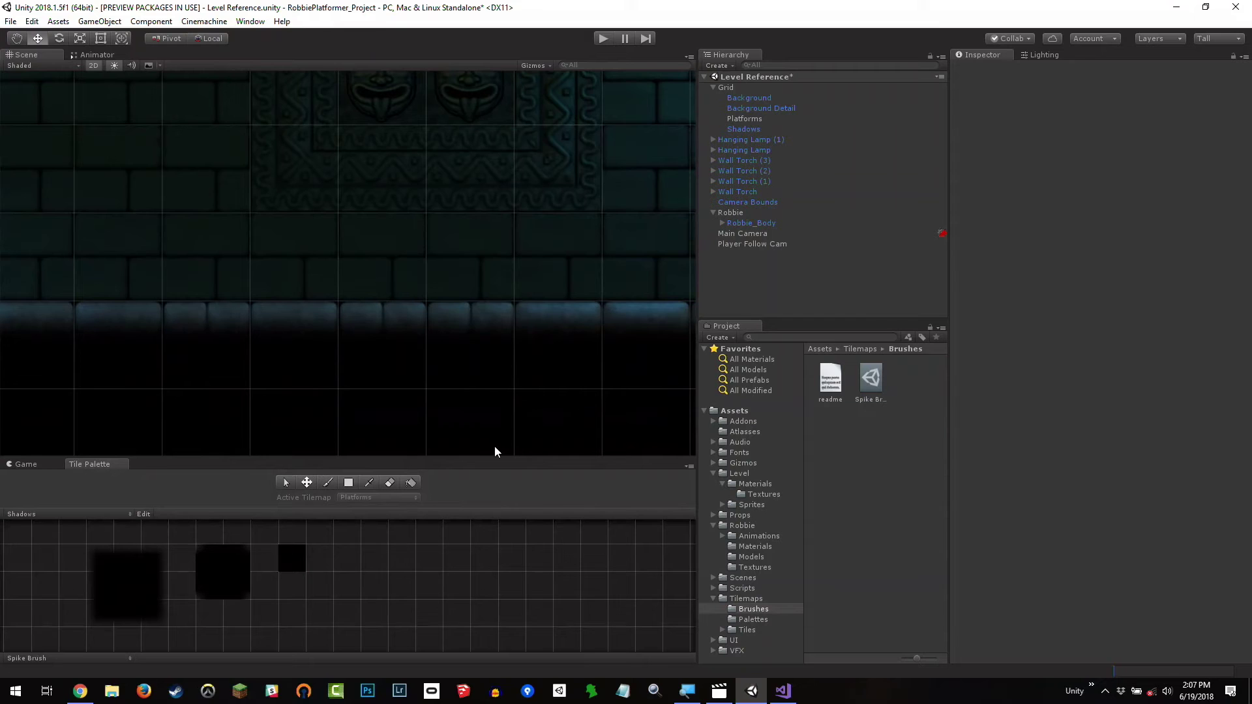
middle_click_drag(391, 257, 424, 261)
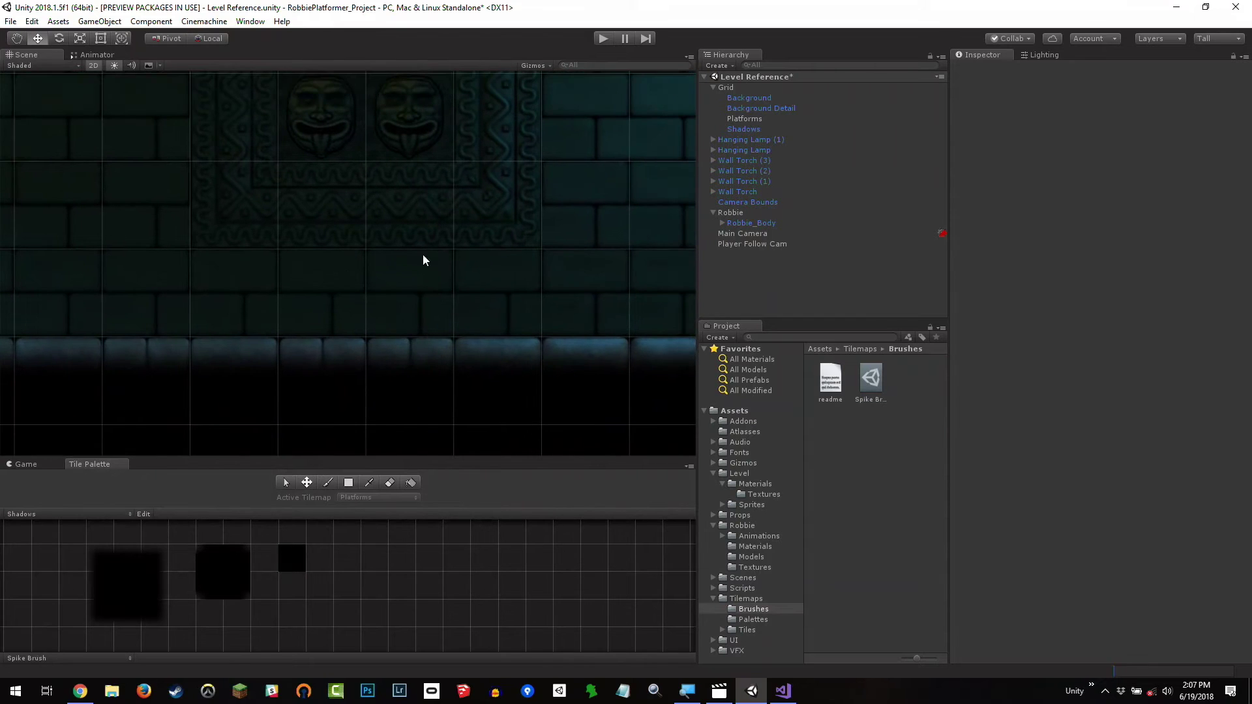
left_click(327, 482)
left_click(315, 287)
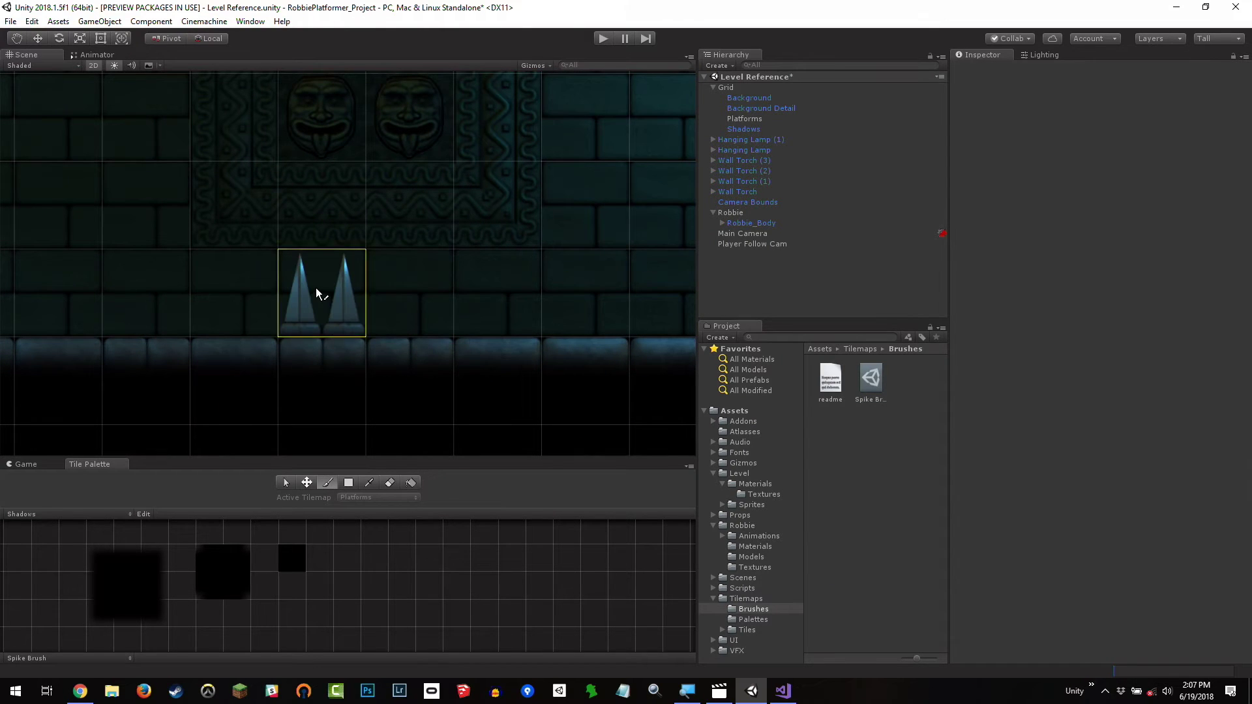
left_click(417, 299)
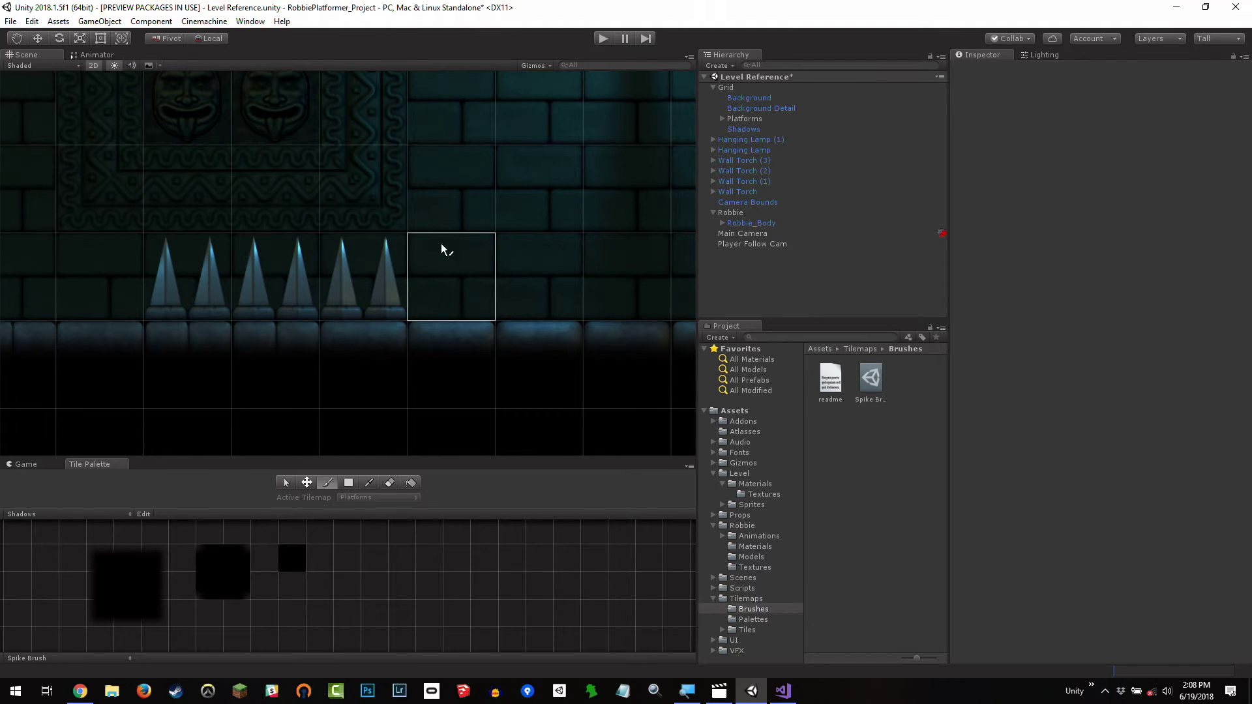
middle_click_drag(441, 244, 172, 239)
left_click(317, 252)
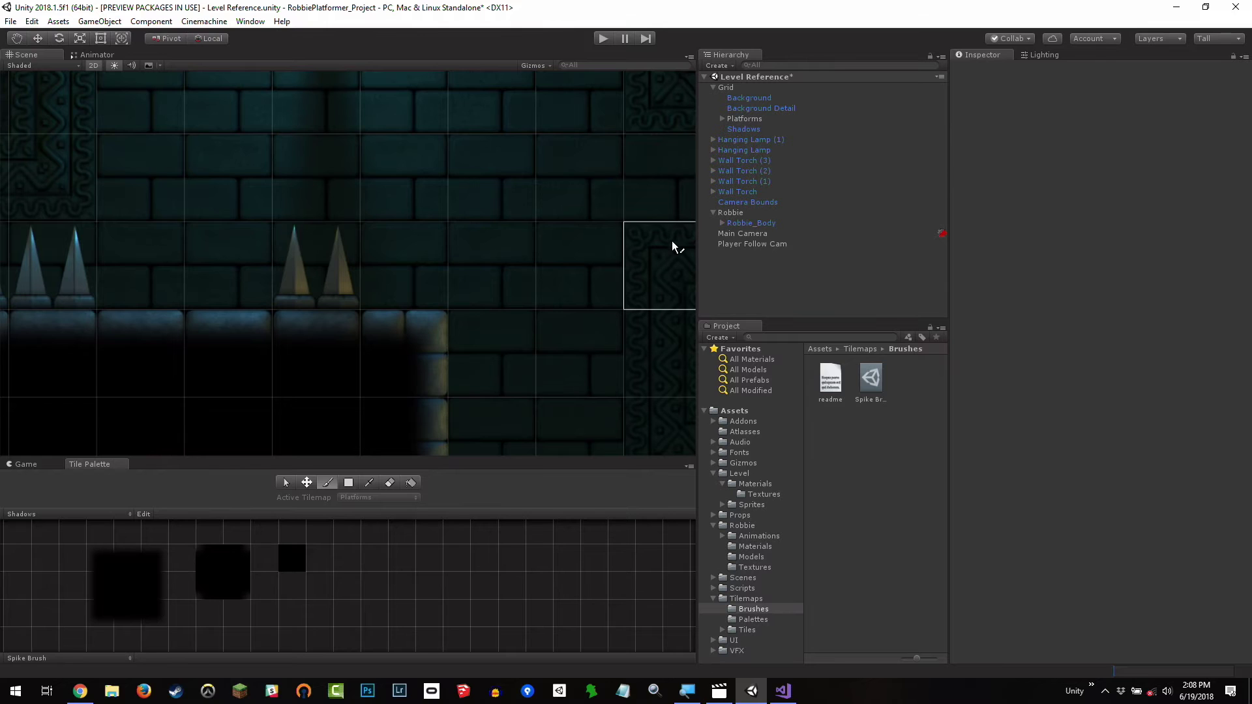
Drag the right-hand Spikes object to a new position with the Move tool
left_click(37, 37)
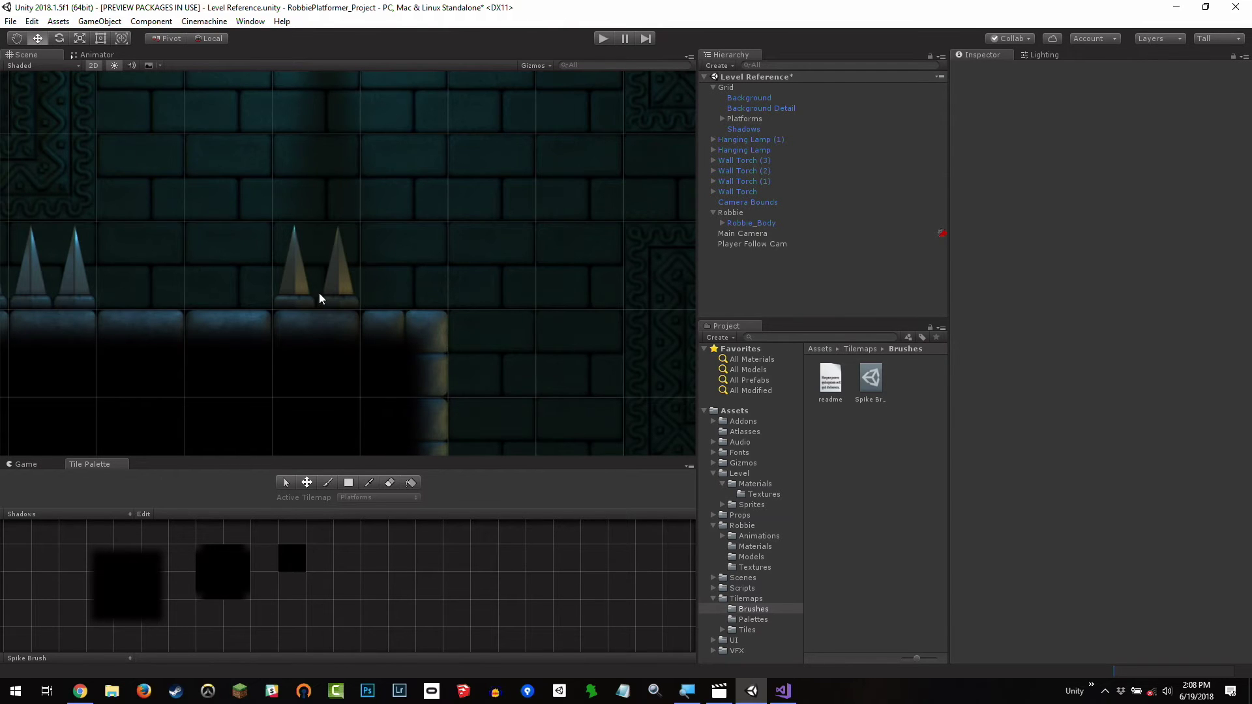
left_click(345, 296)
left_click_drag(322, 259, 341, 208)
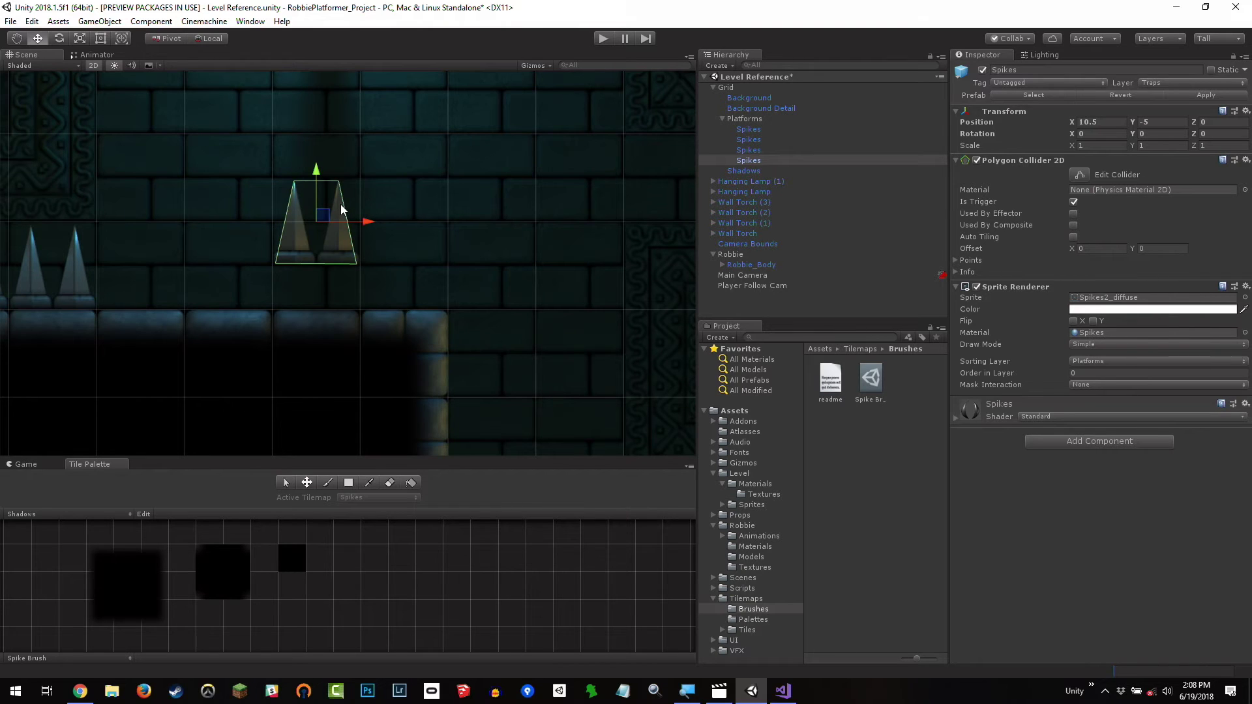
Undo the spike move, reframe the level, and pick the Erase tool
key("ctrl+z")
middle_click_drag(248, 210, 452, 212)
scroll(450, 210, "down", 6)
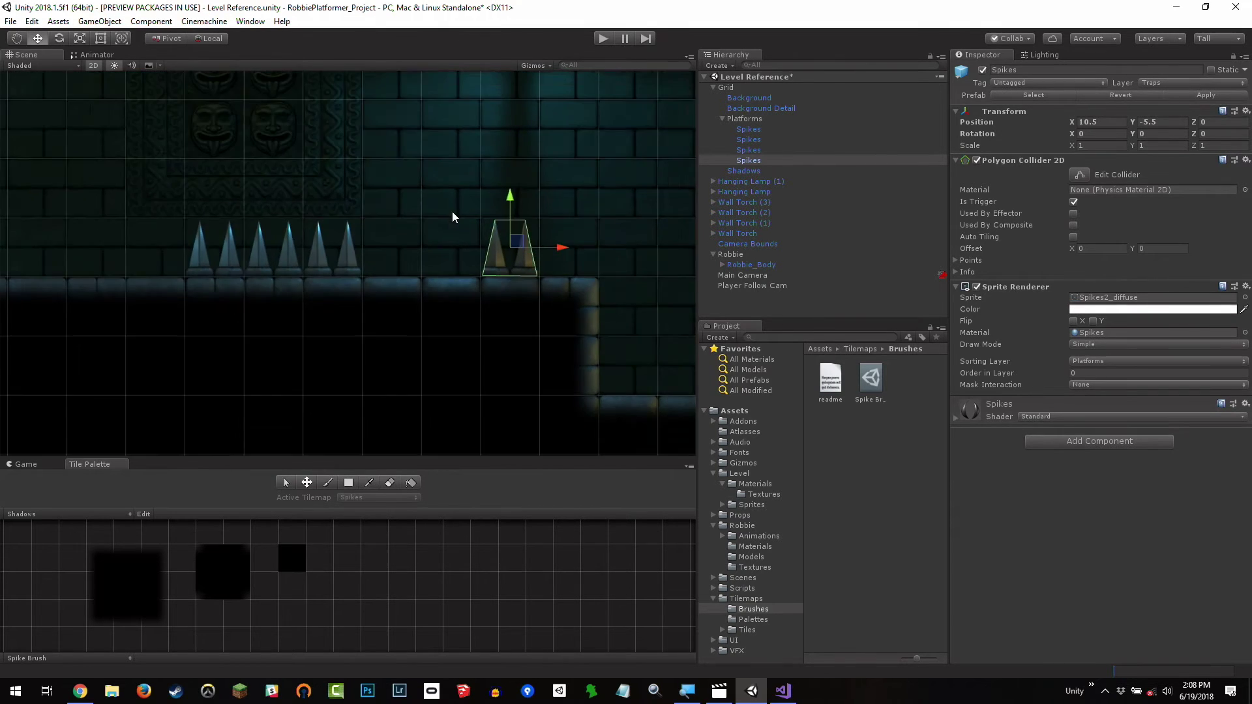
middle_click_drag(426, 145, 341, 144)
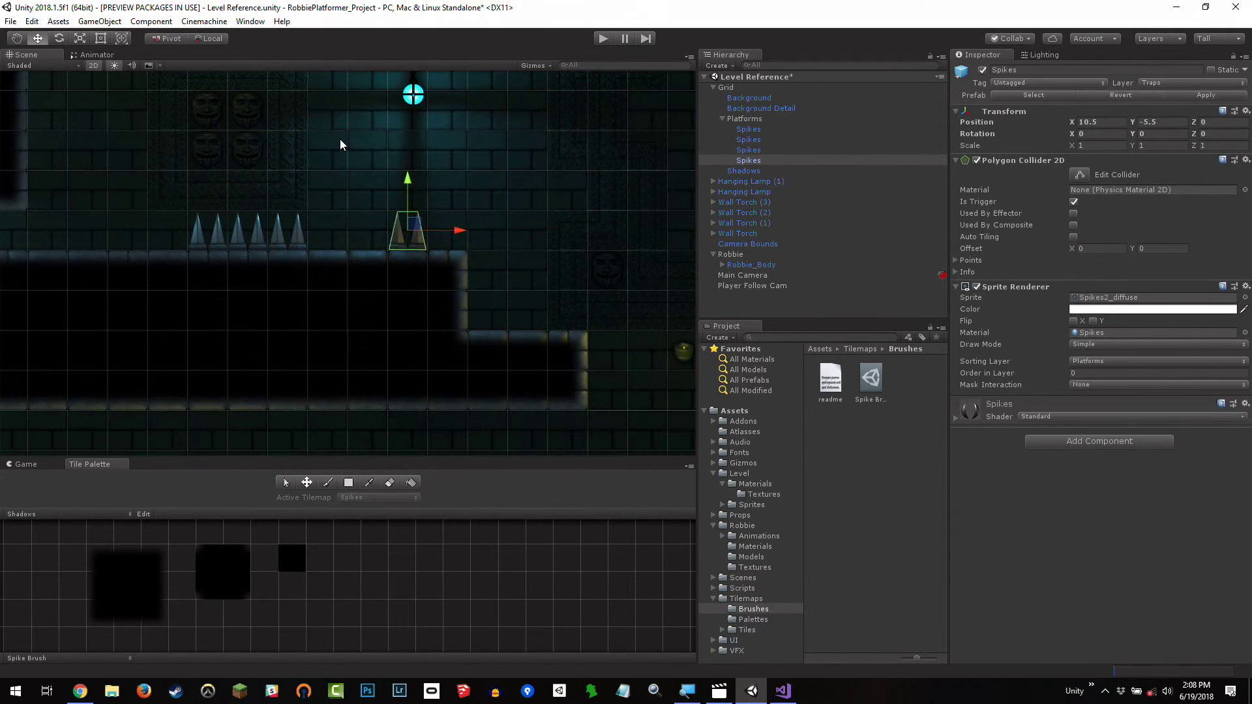
left_click(391, 483)
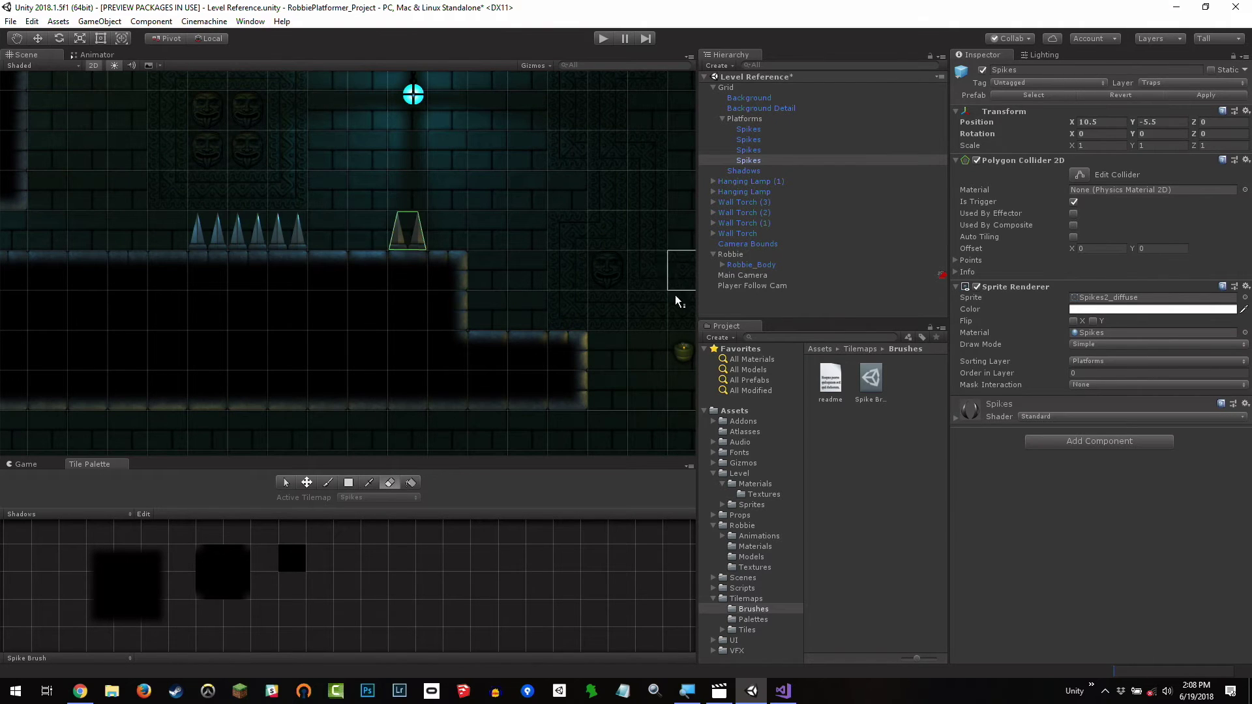
Select all Spikes objects under Platforms in the Hierarchy, delete them, and reselect Platforms
left_click(754, 131)
left_click(759, 159, "shift")
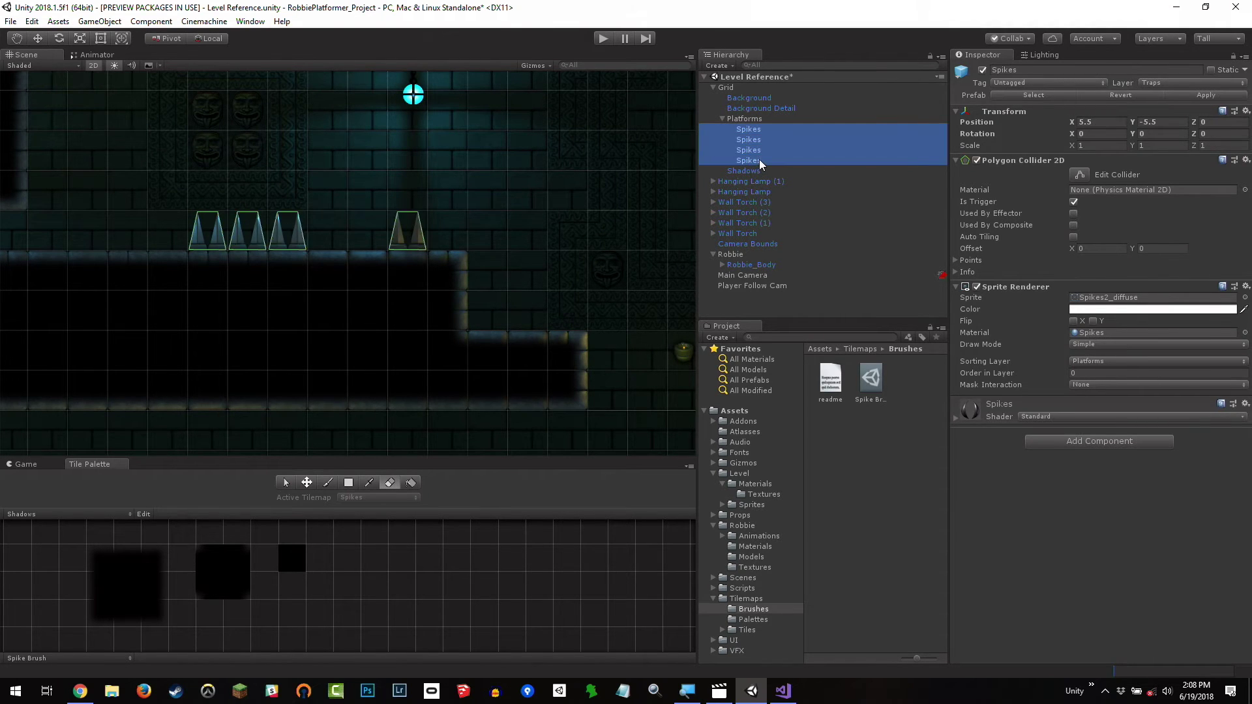
key("Delete")
left_click(747, 118)
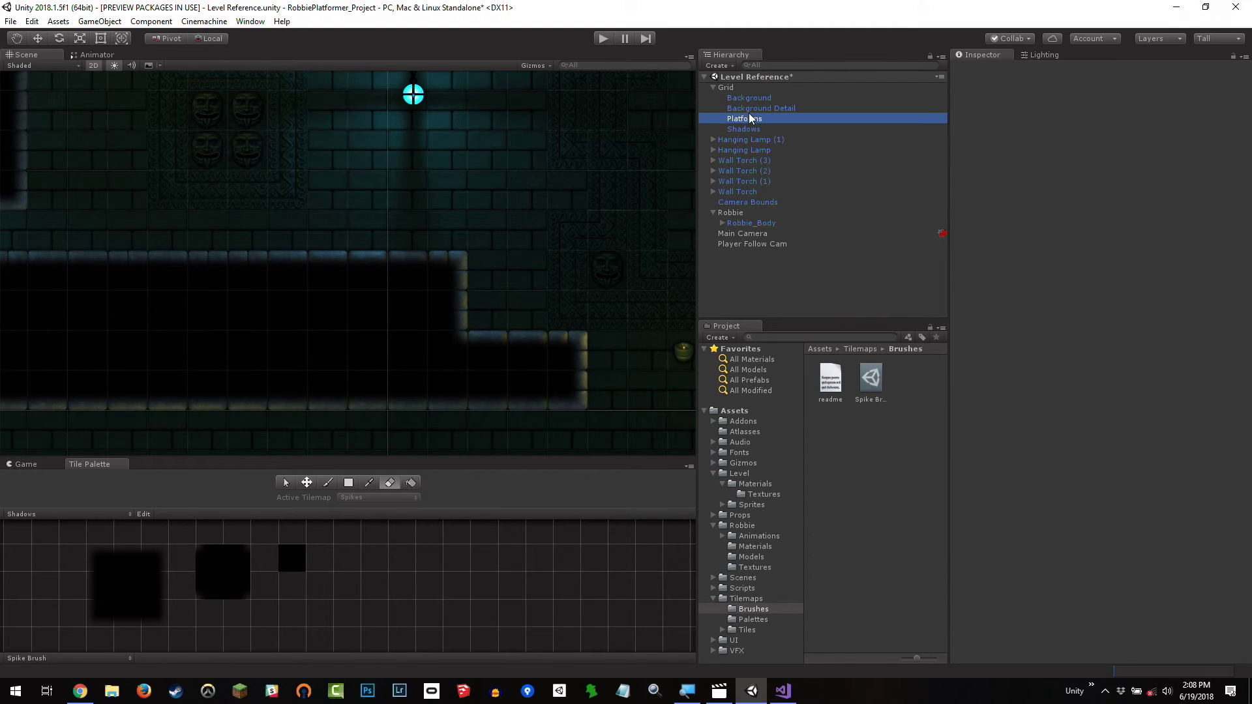
Paint rows of spikes along the upper ledge and one spike on the lower ledge
left_click(328, 484)
scroll(424, 315, "down", 2)
mouse_move(425, 316)
middle_mouse_down()
mouse_move(371, 260)
mouse_move(324, 251)
middle_mouse_up()
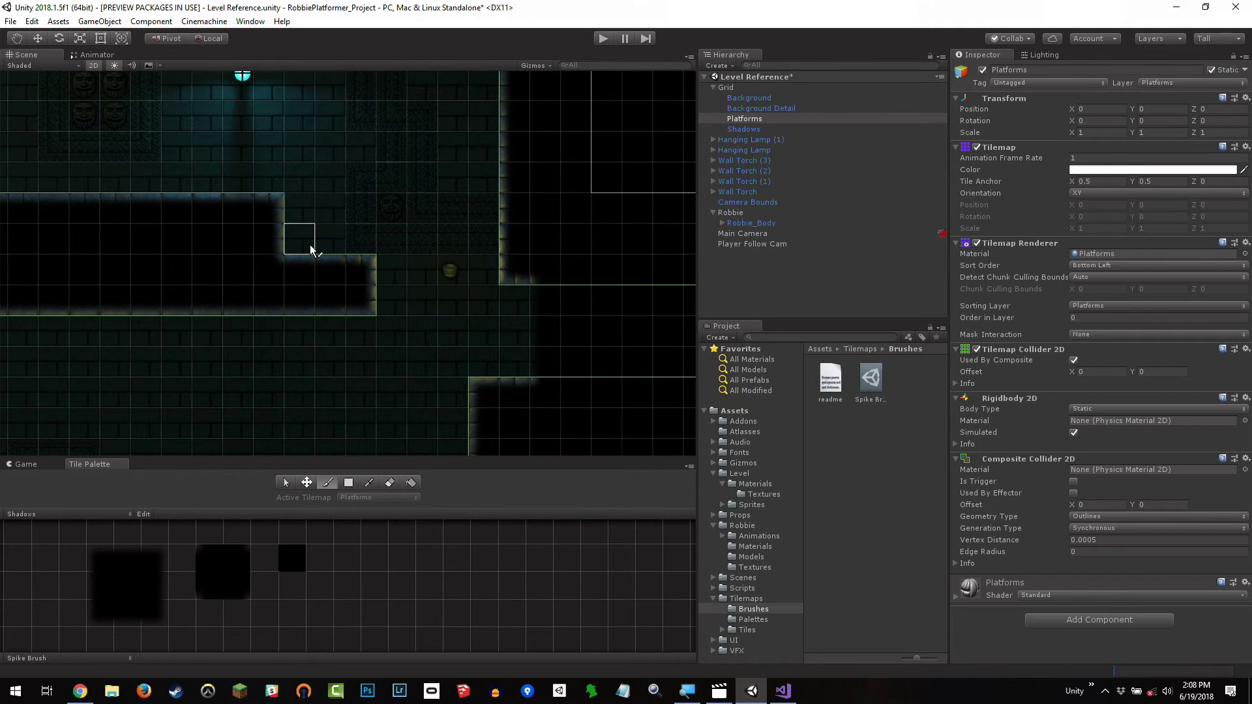
left_click_drag(312, 250, 371, 251)
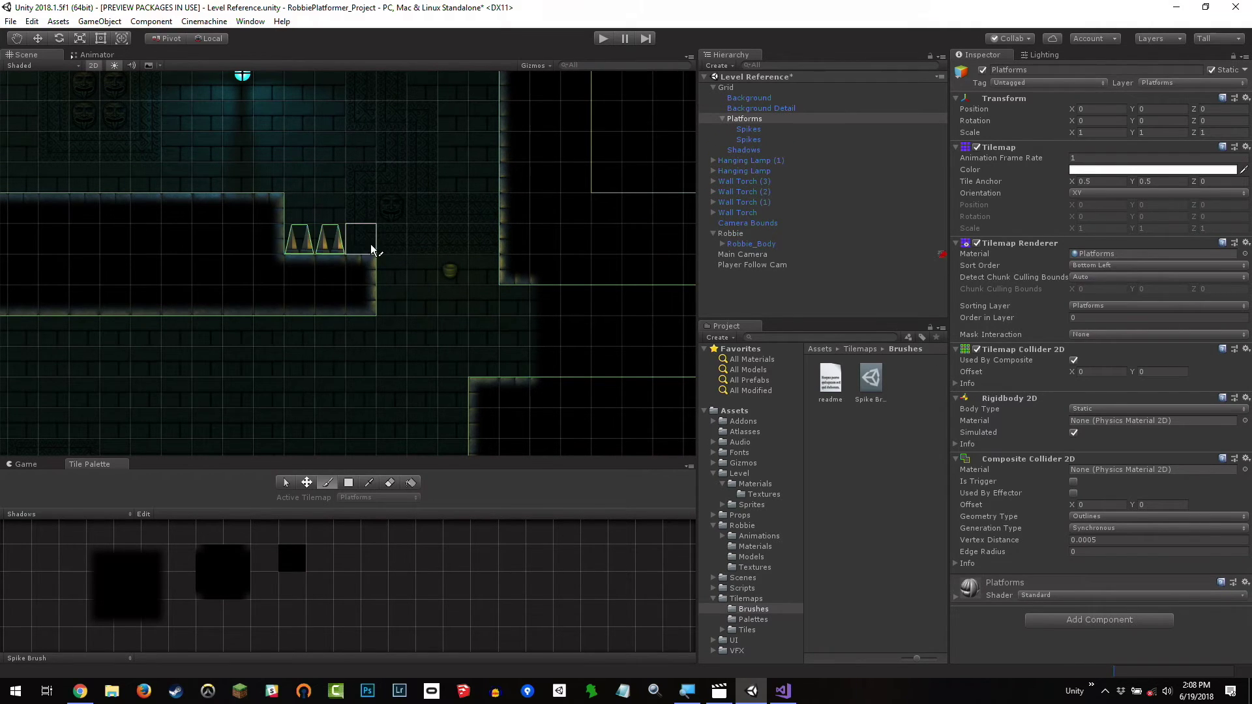
mouse_move(391, 284)
middle_mouse_down()
mouse_move(445, 193)
mouse_move(434, 163)
middle_mouse_up()
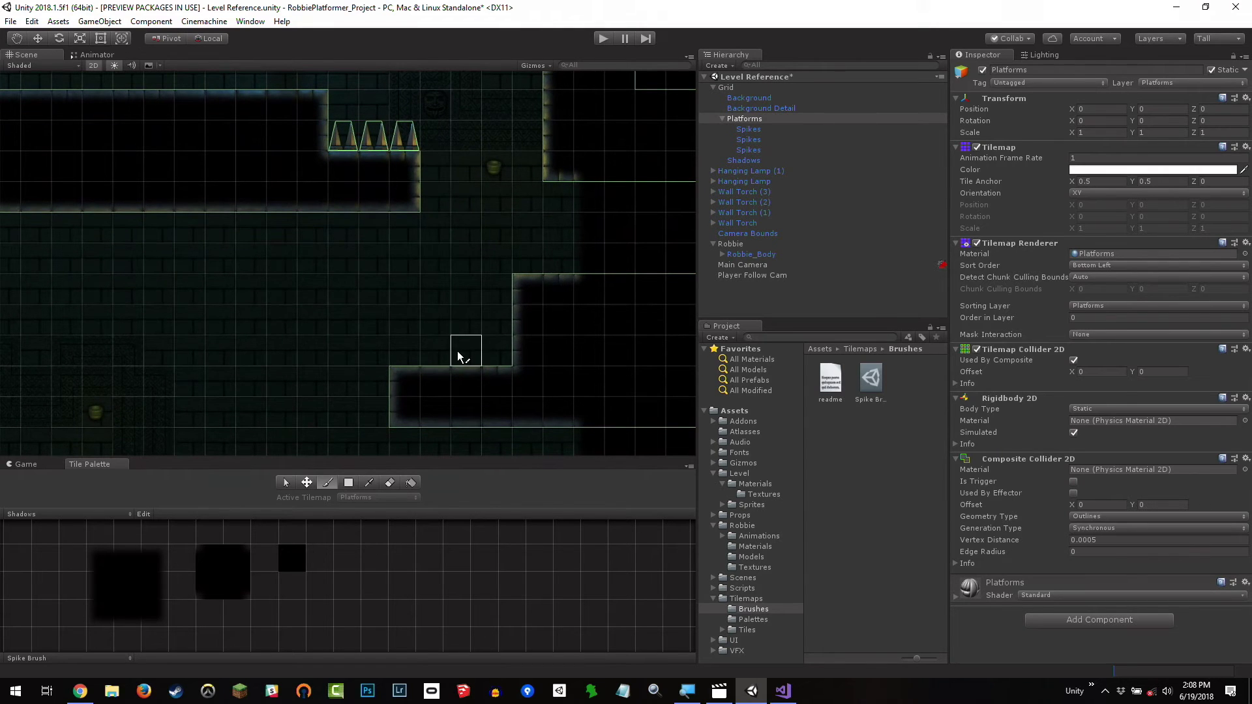
left_click(435, 351)
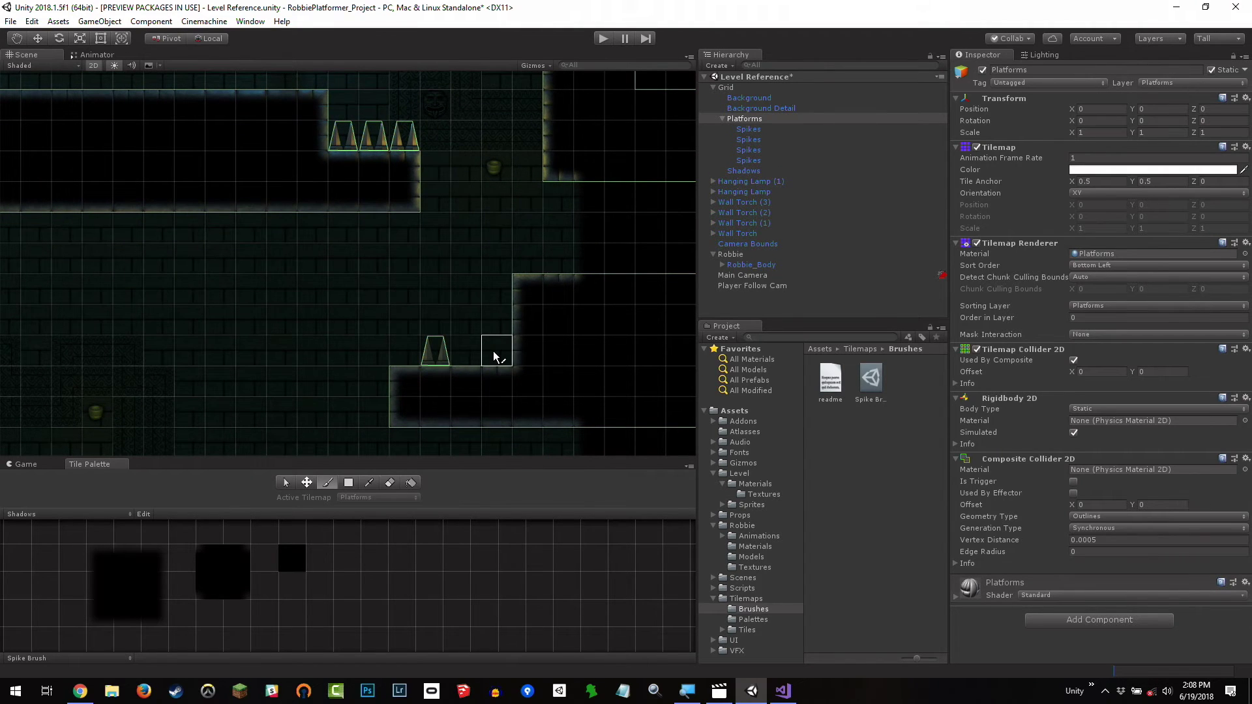
Paint a spike on the long lower platform and a row of spikes beside Robbie
mouse_move(216, 346)
middle_mouse_down()
mouse_move(504, 176)
mouse_move(365, 344)
mouse_move(518, 373)
middle_mouse_up()
left_click(361, 279)
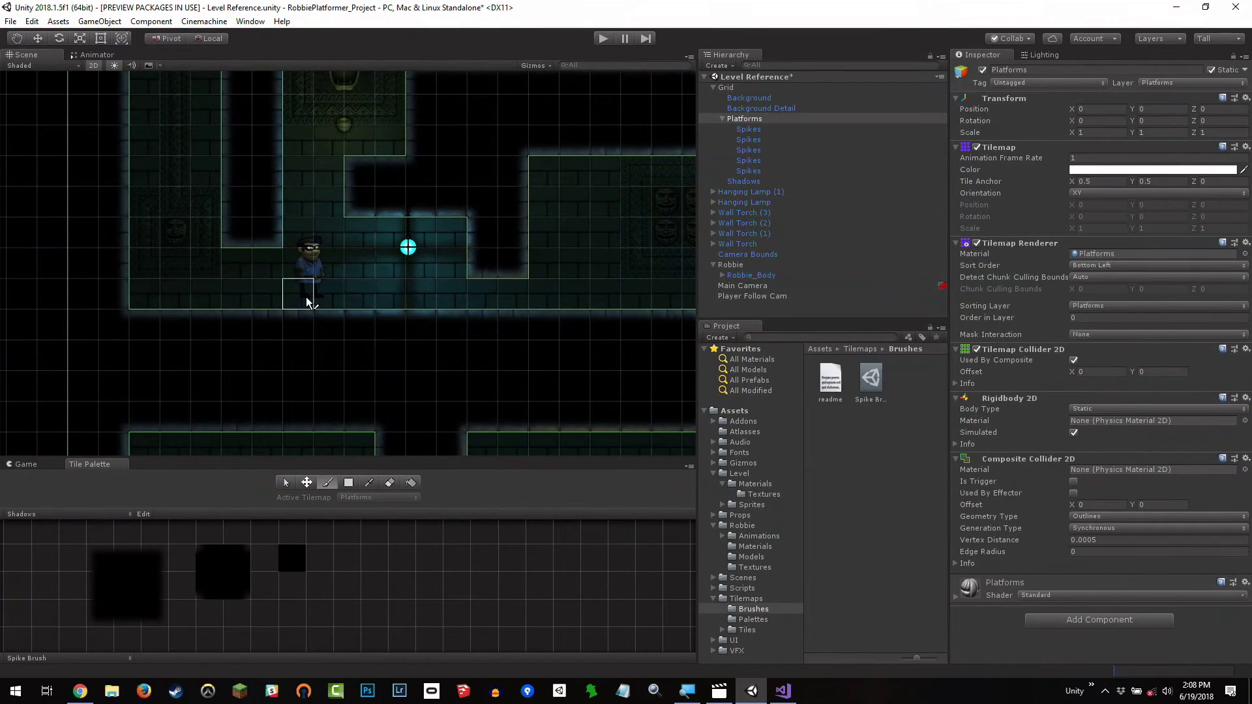
left_click_drag(163, 299, 205, 291)
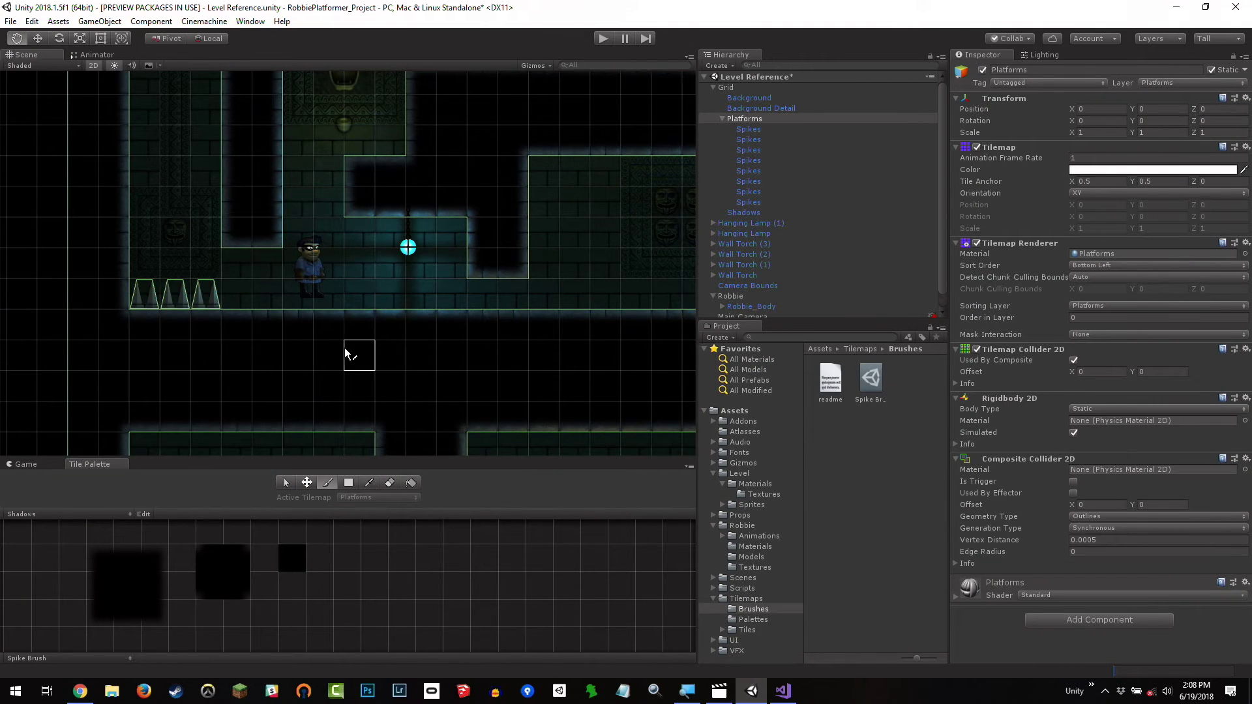
mouse_move(358, 352)
middle_mouse_down()
mouse_move(483, 316)
mouse_move(326, 182)
middle_mouse_up()
Zoom out over the level and paint one spike atop the right-hand spike column
scroll(326, 182, "down", 2)
middle_click_drag(388, 254, 260, 185)
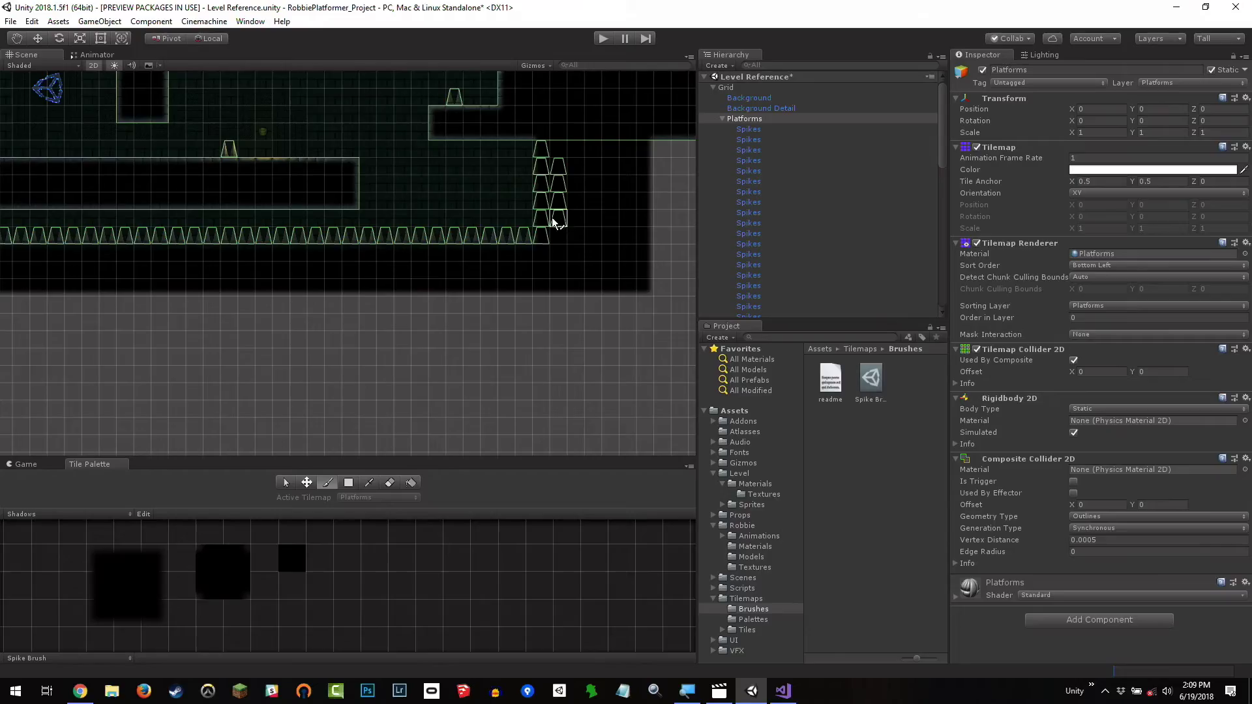
scroll(439, 180, "down", 5)
scroll(438, 293, "up", 5)
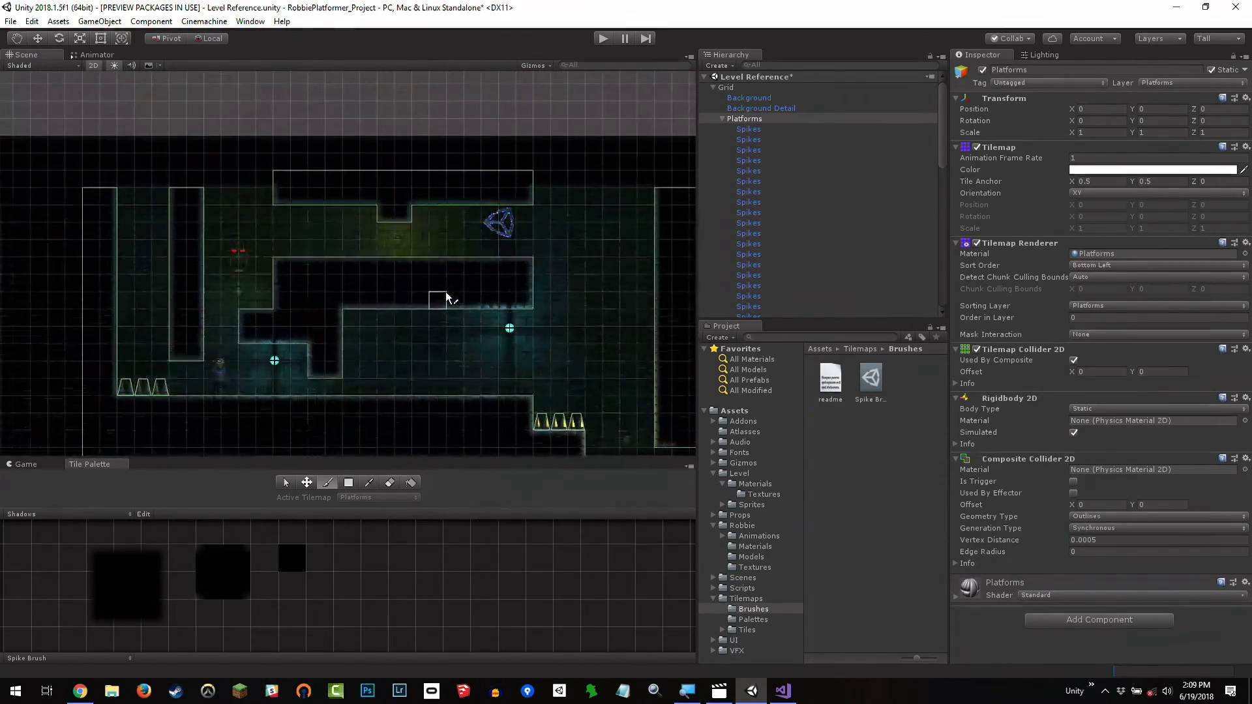
scroll(441, 272, "up", 3)
scroll(447, 260, "down", 5)
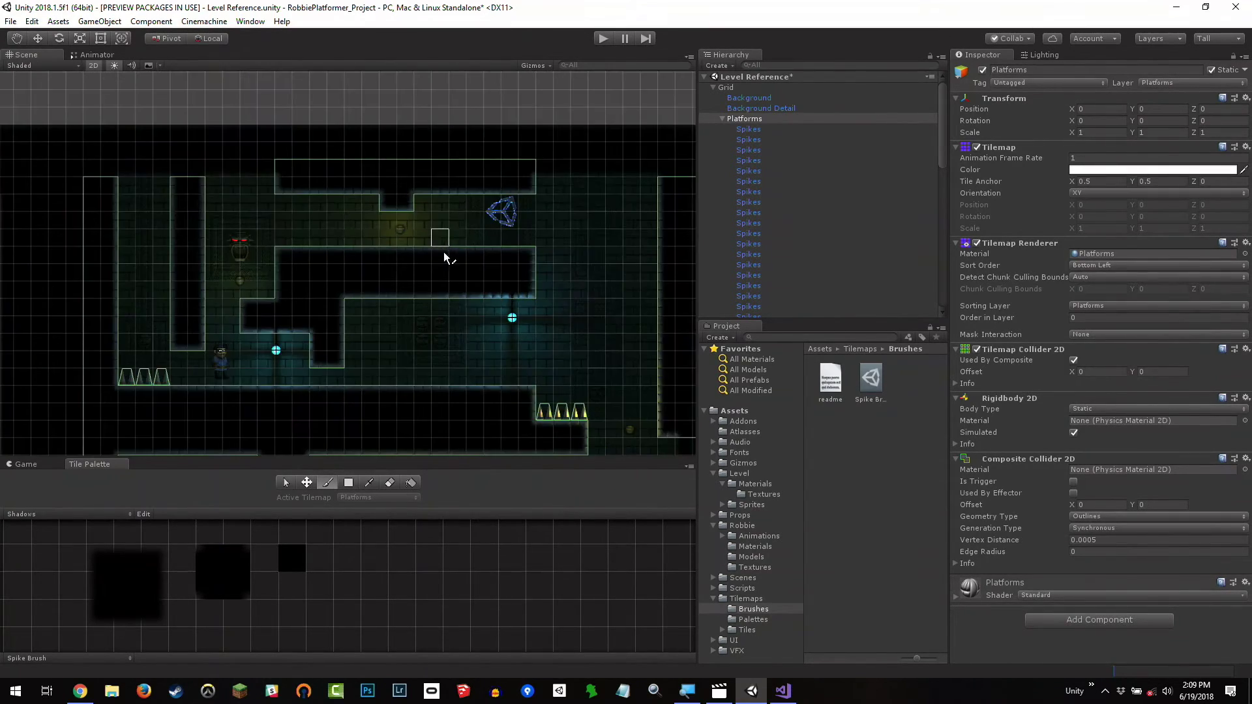
scroll(365, 124, "up", 4)
scroll(438, 251, "down", 2)
scroll(620, 293, "up", 2)
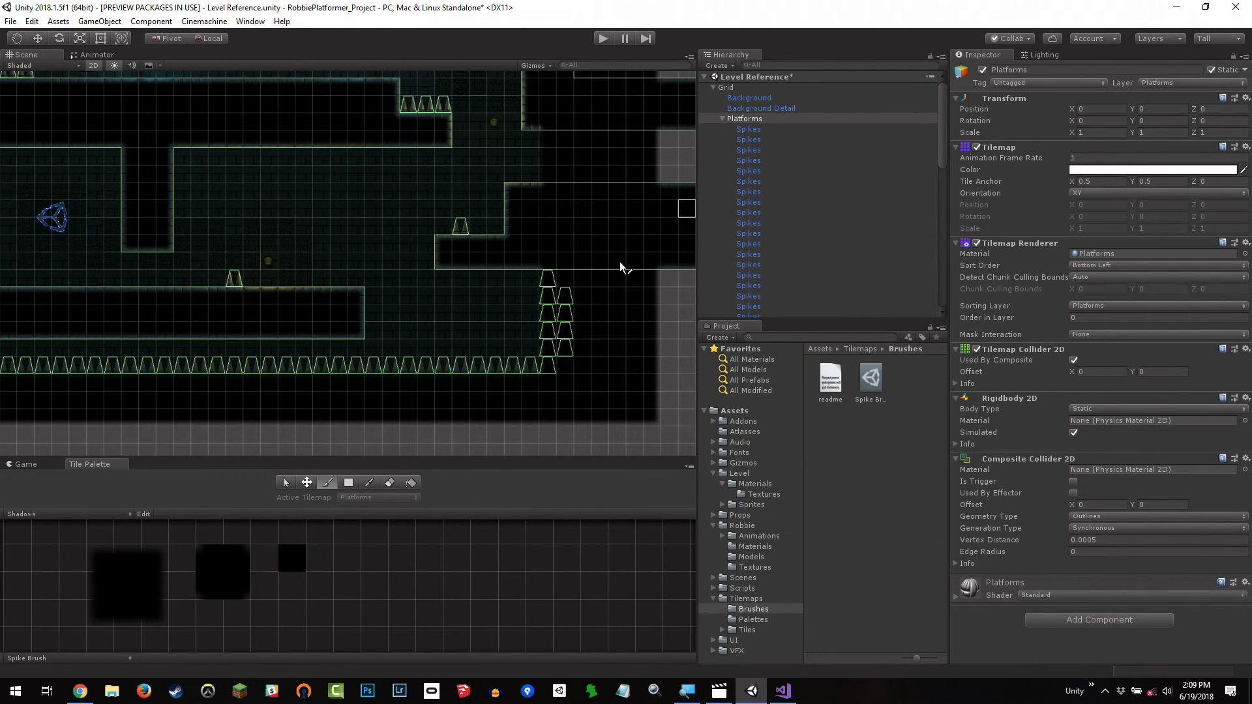
middle_click_drag(620, 267, 339, 202)
scroll(333, 199, "up", 4)
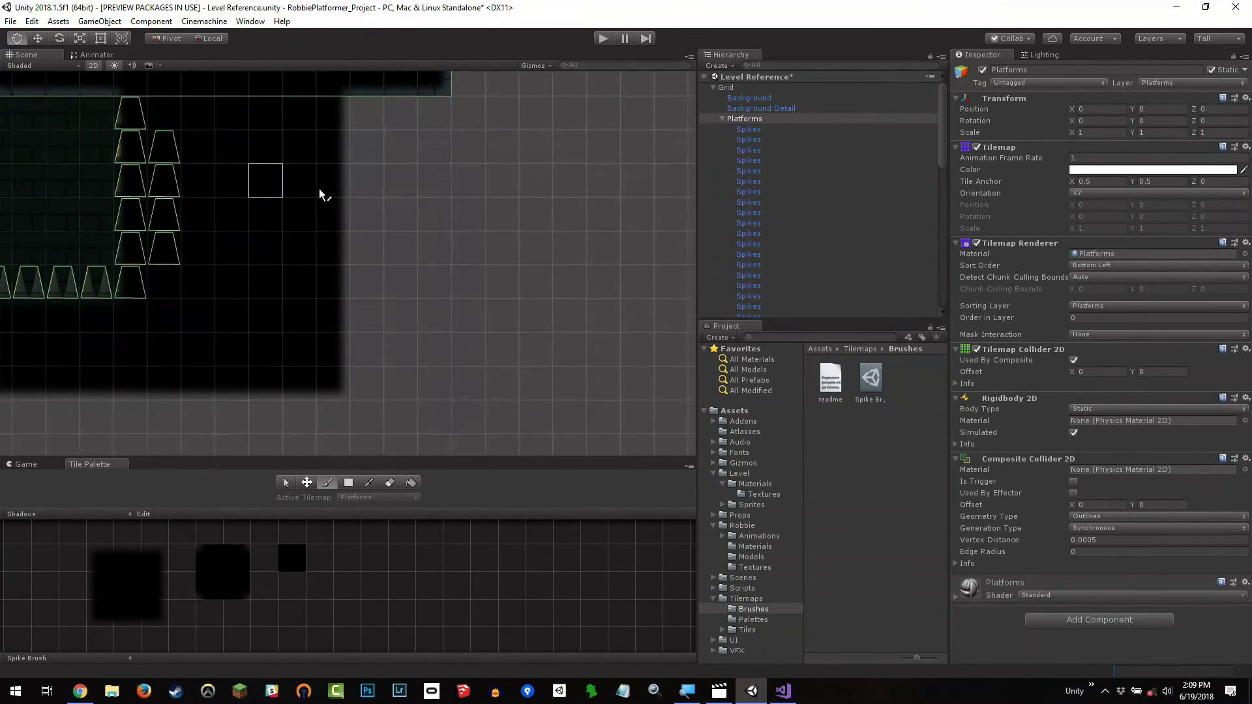
scroll(320, 191, "down", 3)
left_click(102, 106)
scroll(401, 249, "up", 3)
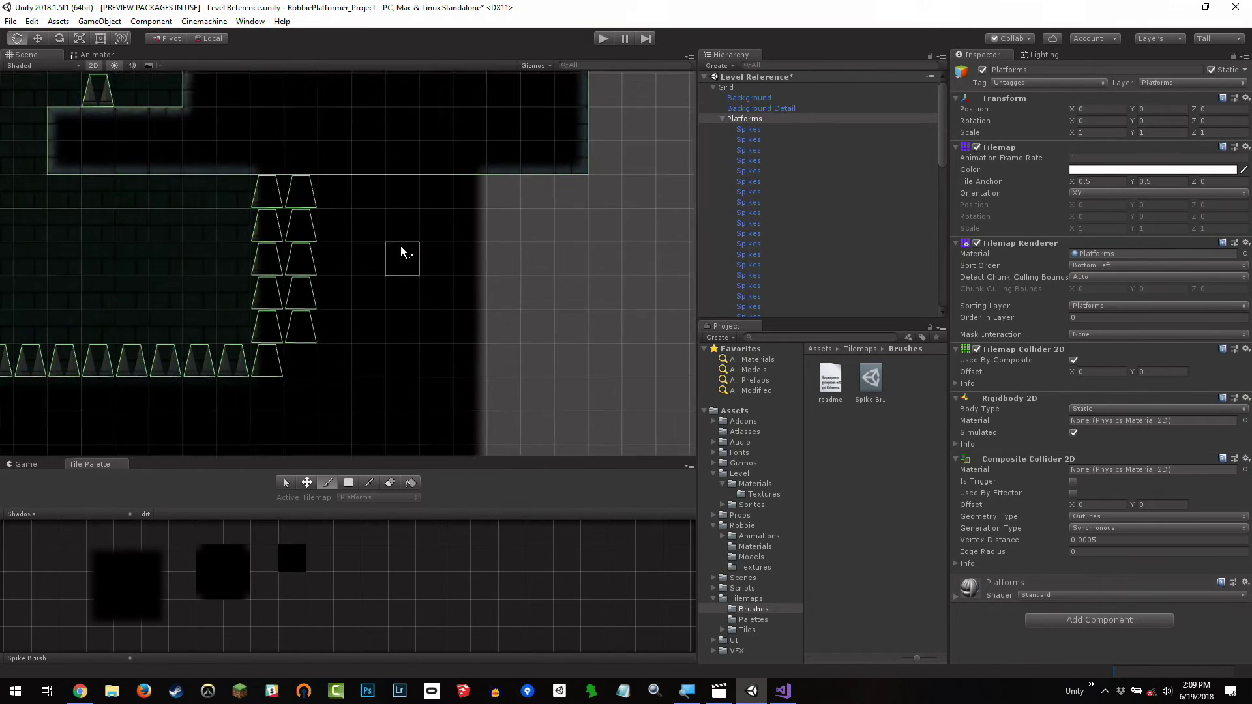
middle_click_drag(402, 252, 422, 262)
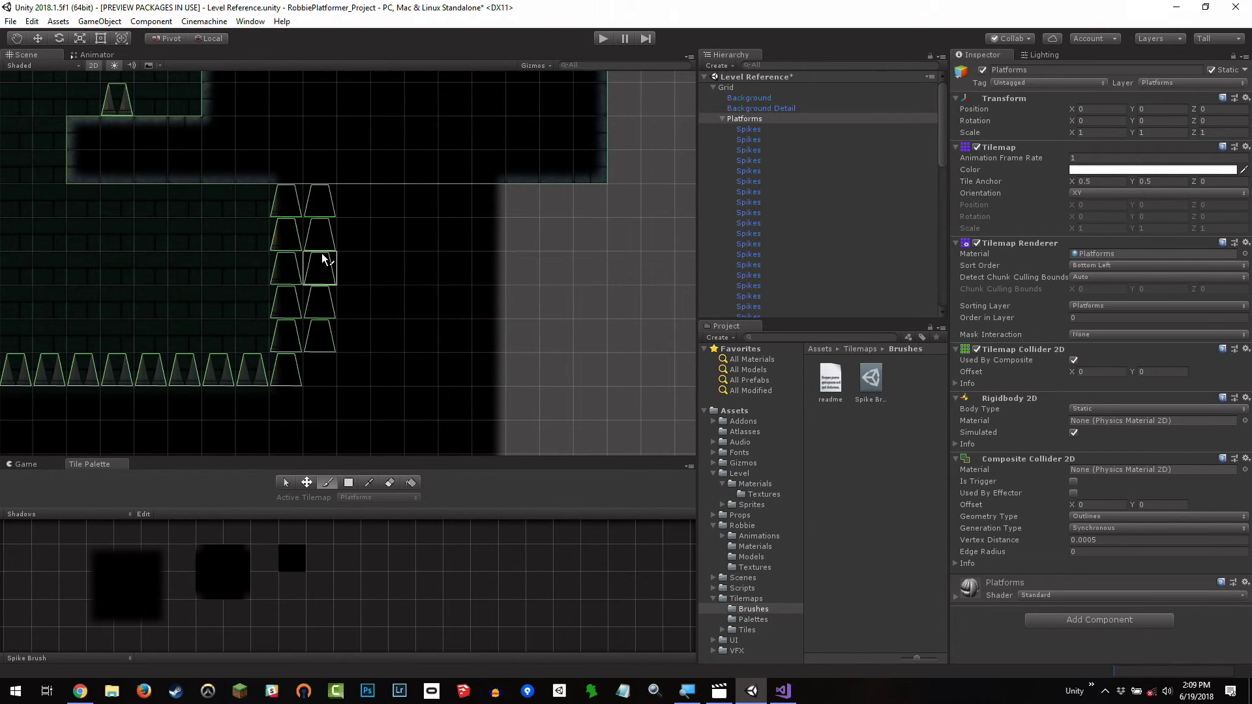
Inspect the positions of three Spikes objects in the Hierarchy
left_click(754, 130)
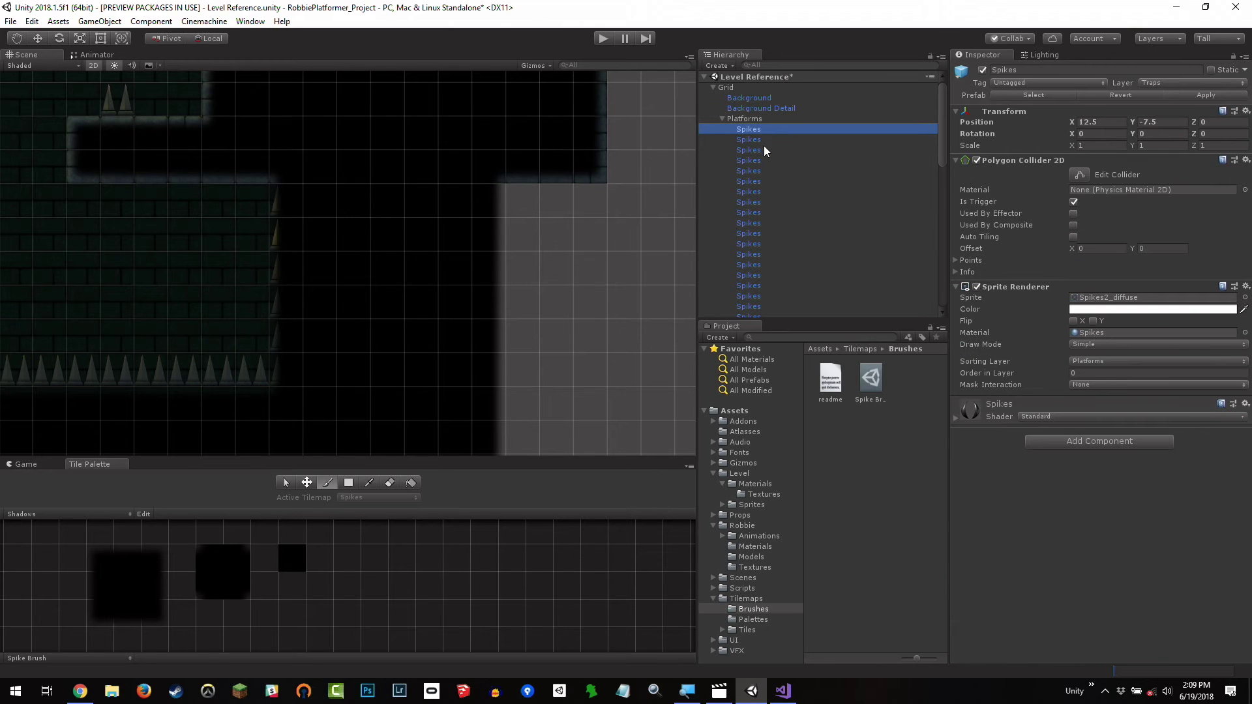
left_click(762, 140)
left_click(754, 160)
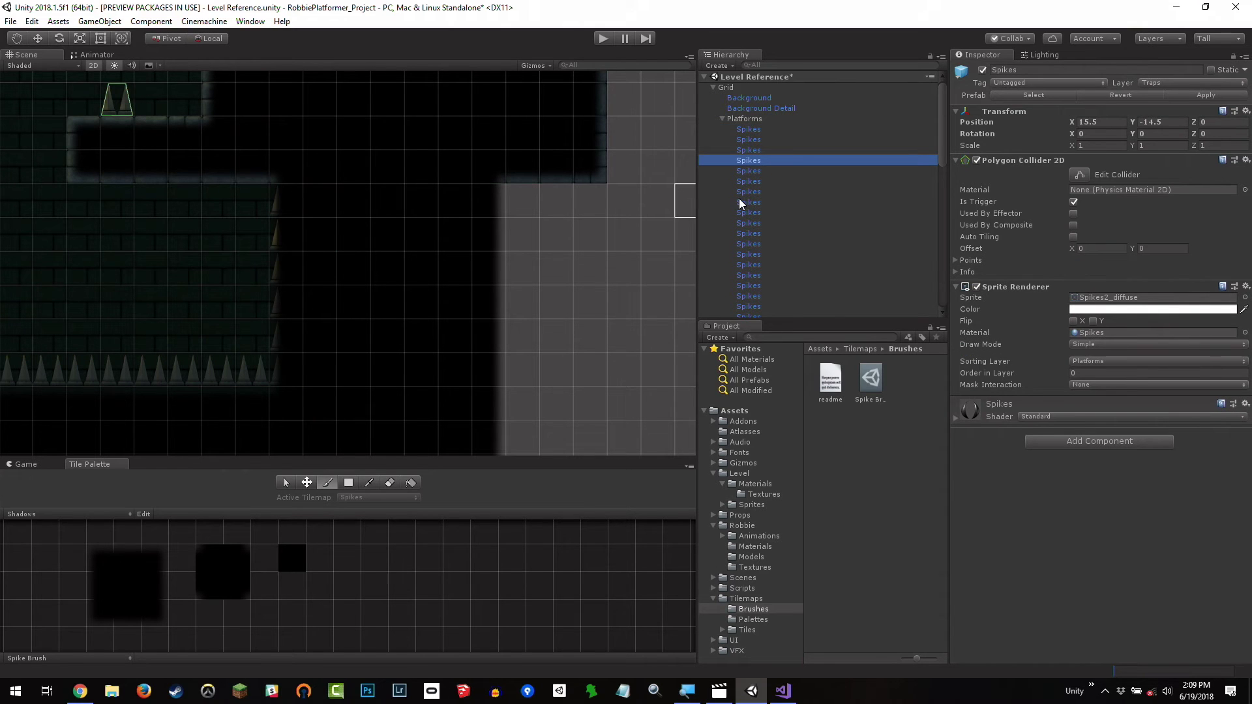
Erase the stacked spike column from the Platforms tilemap, keeping the floor row
left_click(391, 484)
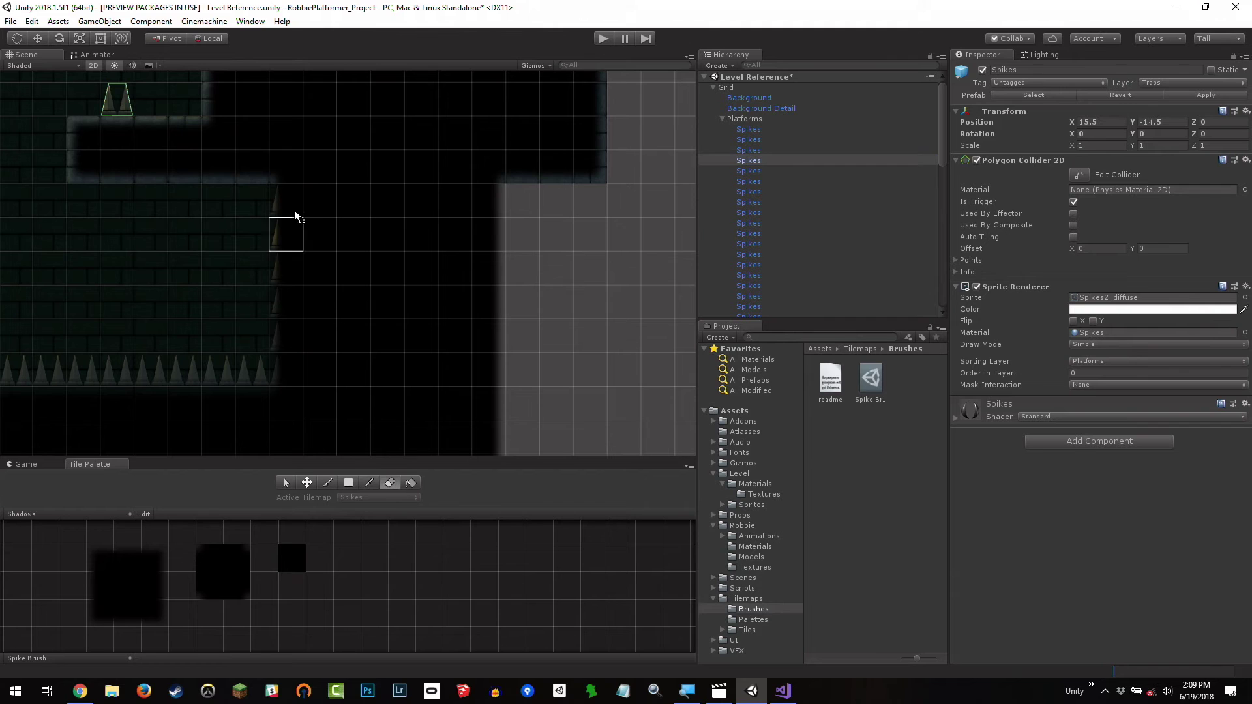
left_click(774, 120)
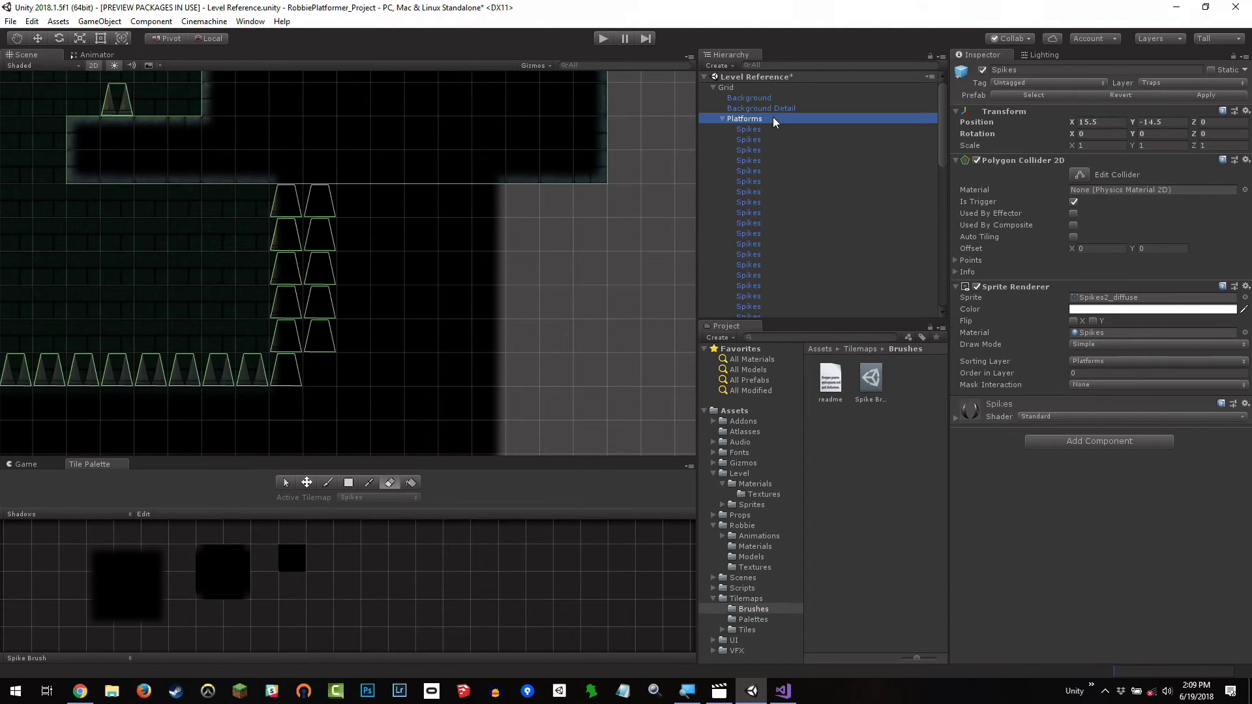
mouse_move(315, 203)
left_mouse_down()
mouse_move(353, 263)
mouse_move(313, 244)
mouse_move(323, 325)
mouse_move(308, 349)
mouse_move(283, 318)
mouse_move(286, 234)
left_mouse_up()
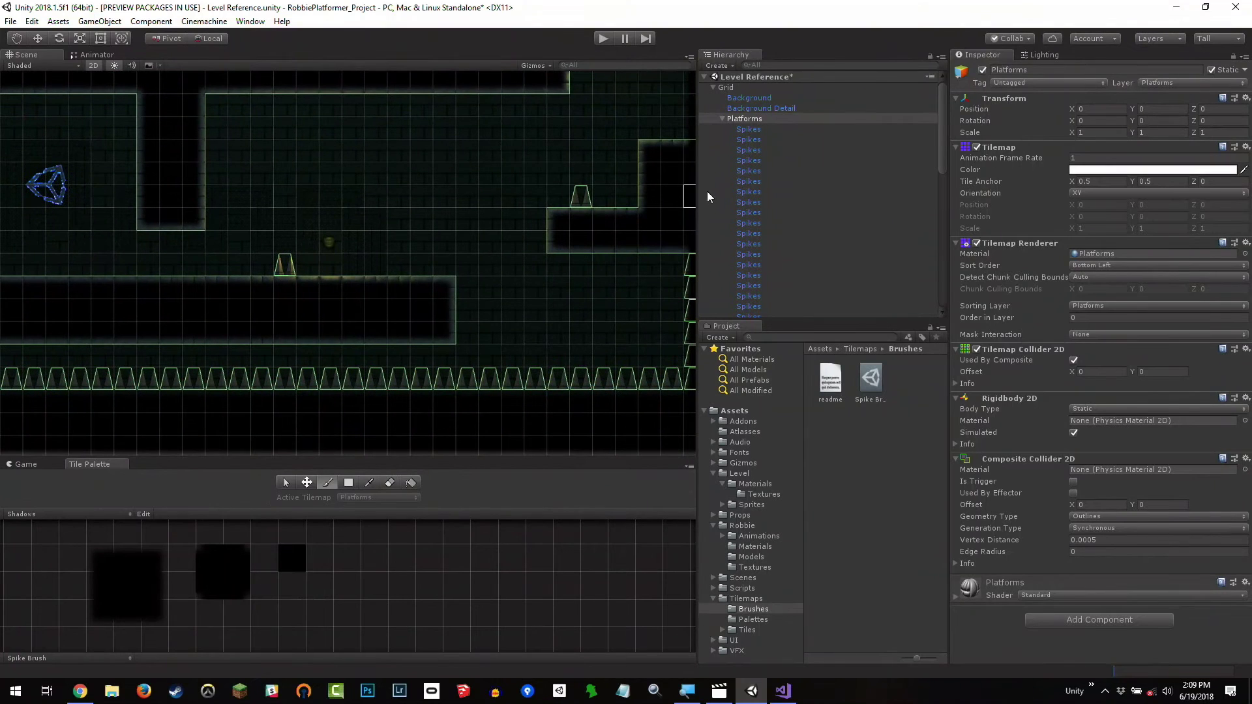
Create a new prefab brush in the Brushes folder named 'Shrine Brush'
left_click(866, 449)
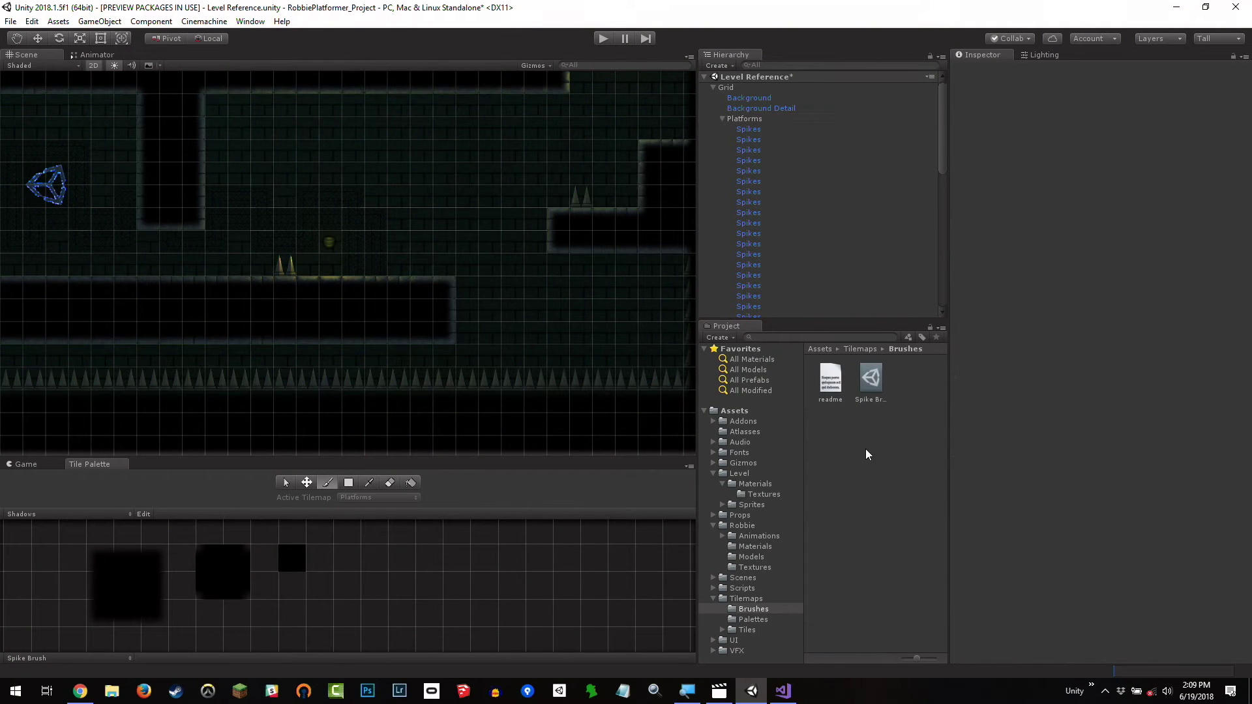
right_click(865, 440)
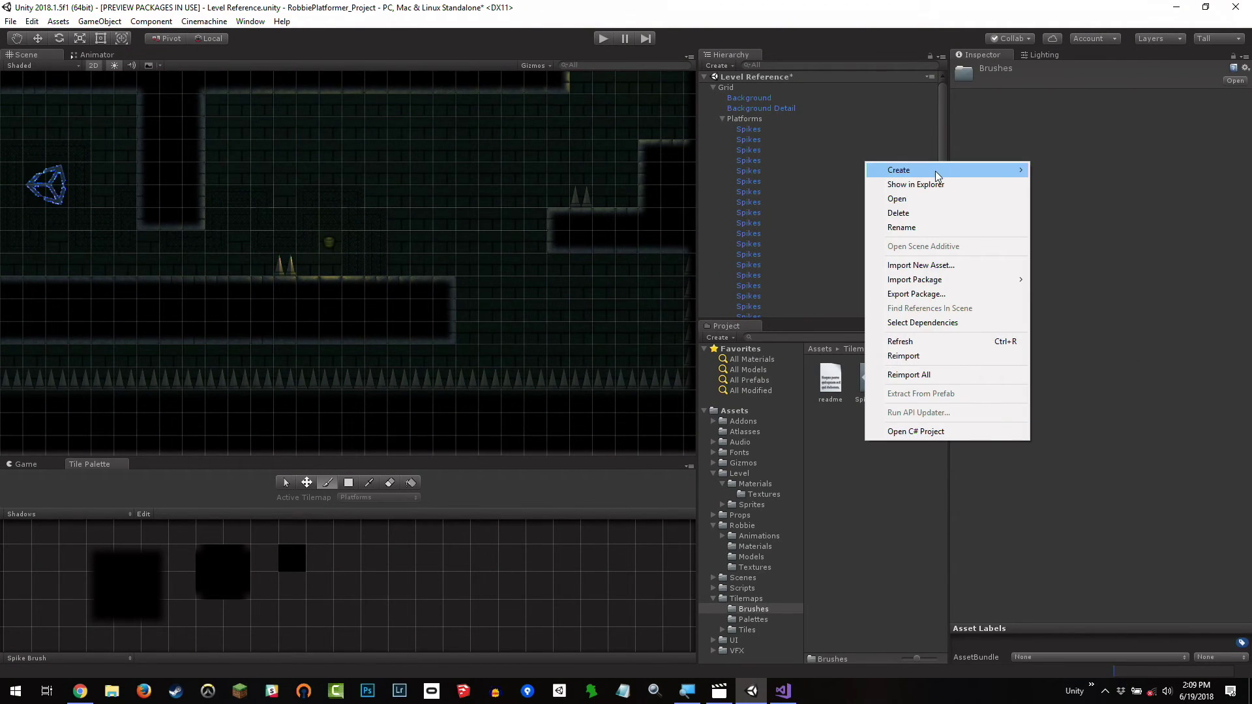
mouse_move(935, 170)
left_click(1102, 81)
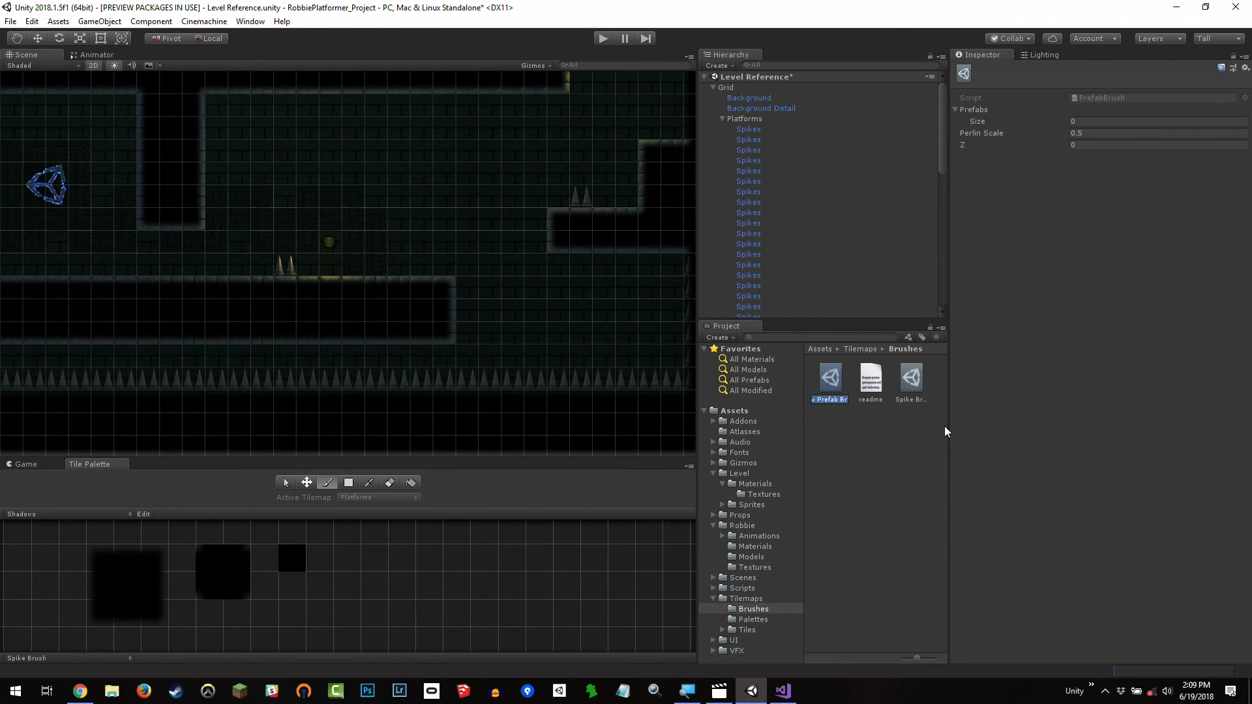
type("Shrine Brush")
key("Return")
Set the brush's Prefabs size to 1 and assign the Shrine prefab to Element 0
left_click(1103, 122)
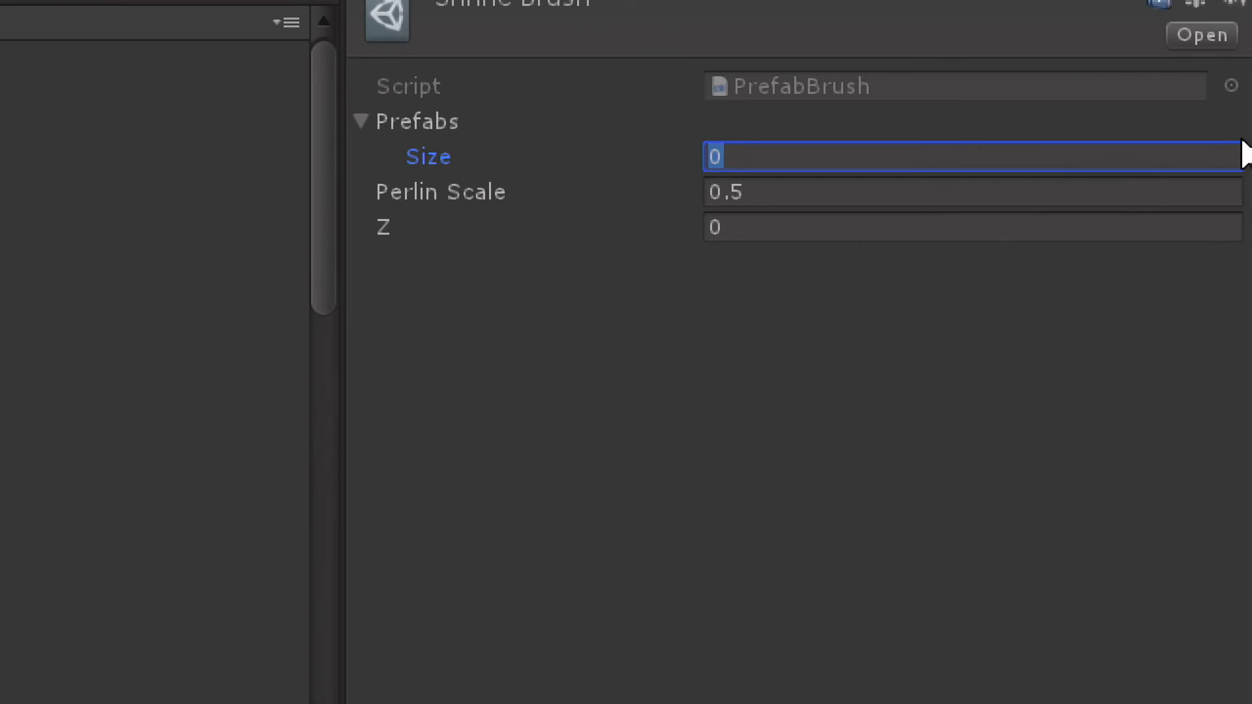
type("1")
key("Return")
left_click(1231, 192)
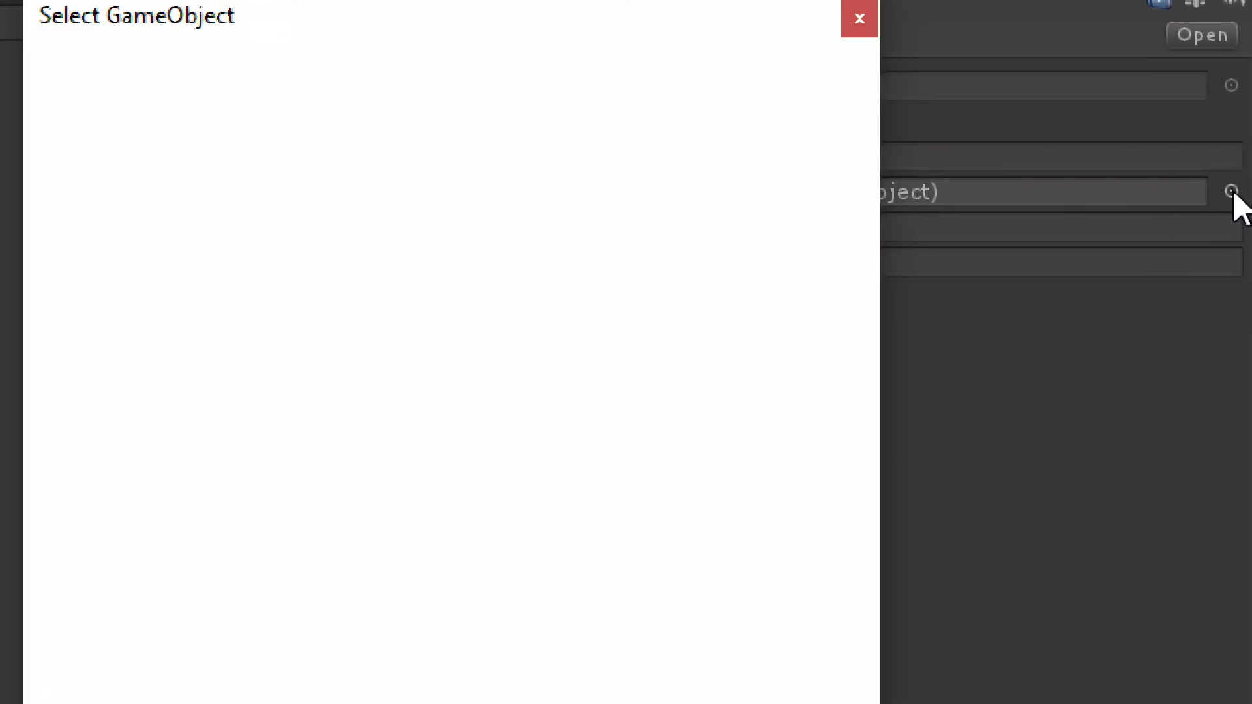
type("shrine")
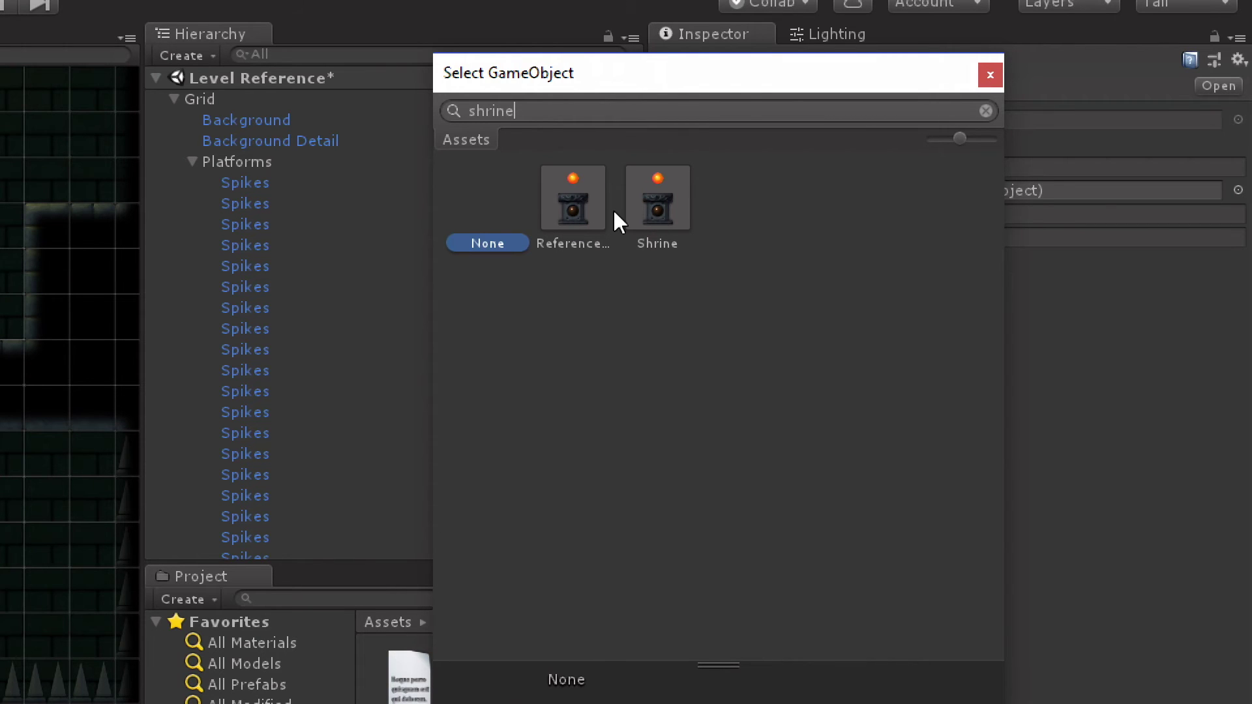
double_click(679, 209)
scroll(491, 444, "down", 5)
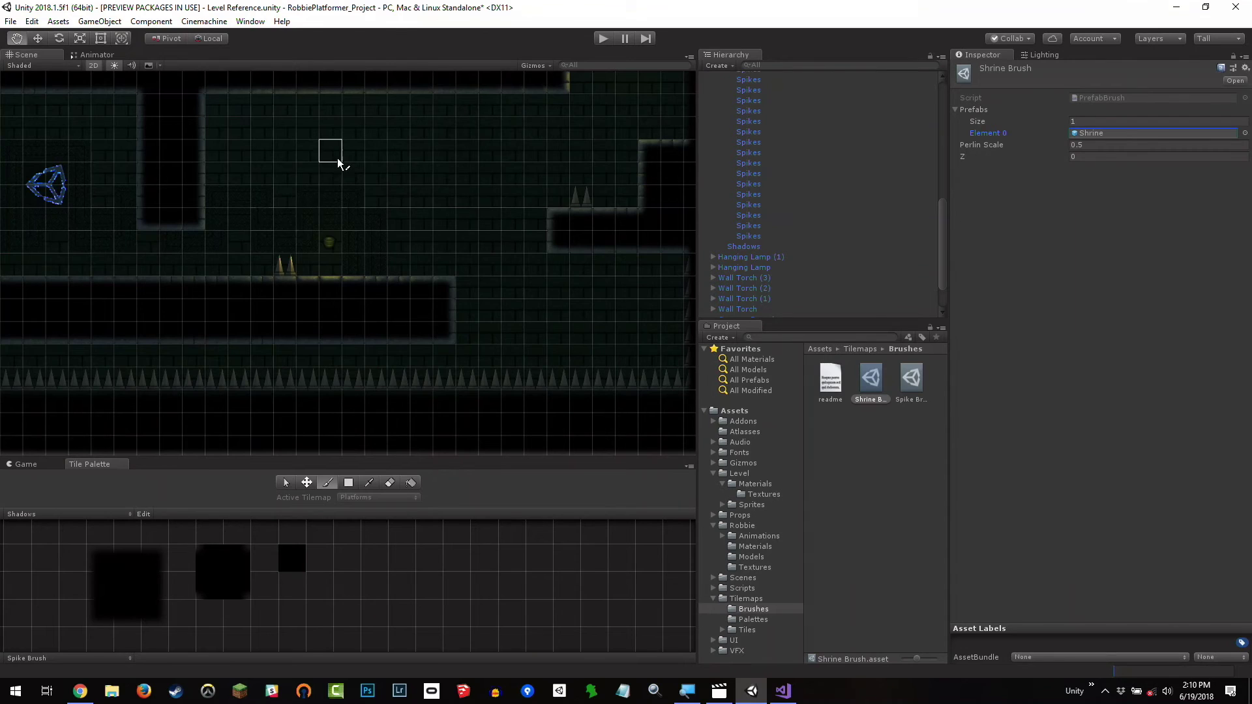
Make Shrine Brush the active brush in the Tile Palette
middle_click_drag(40, 215, 325, 334)
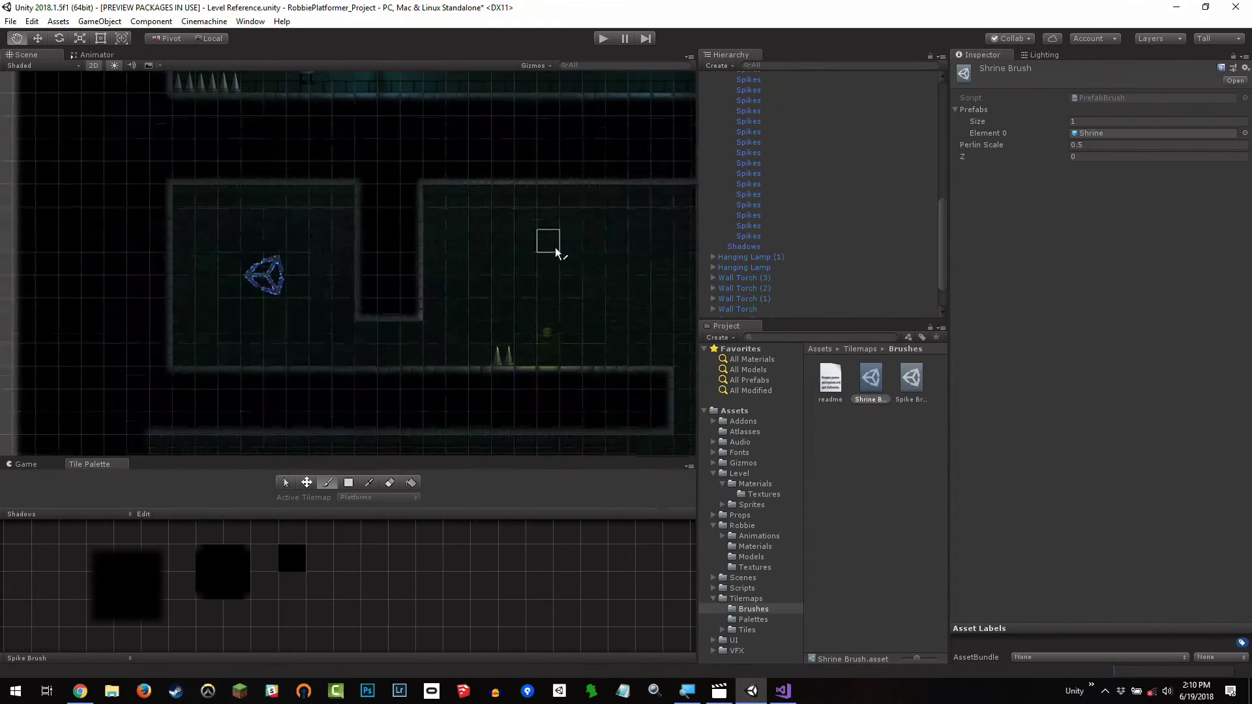
left_click(81, 659)
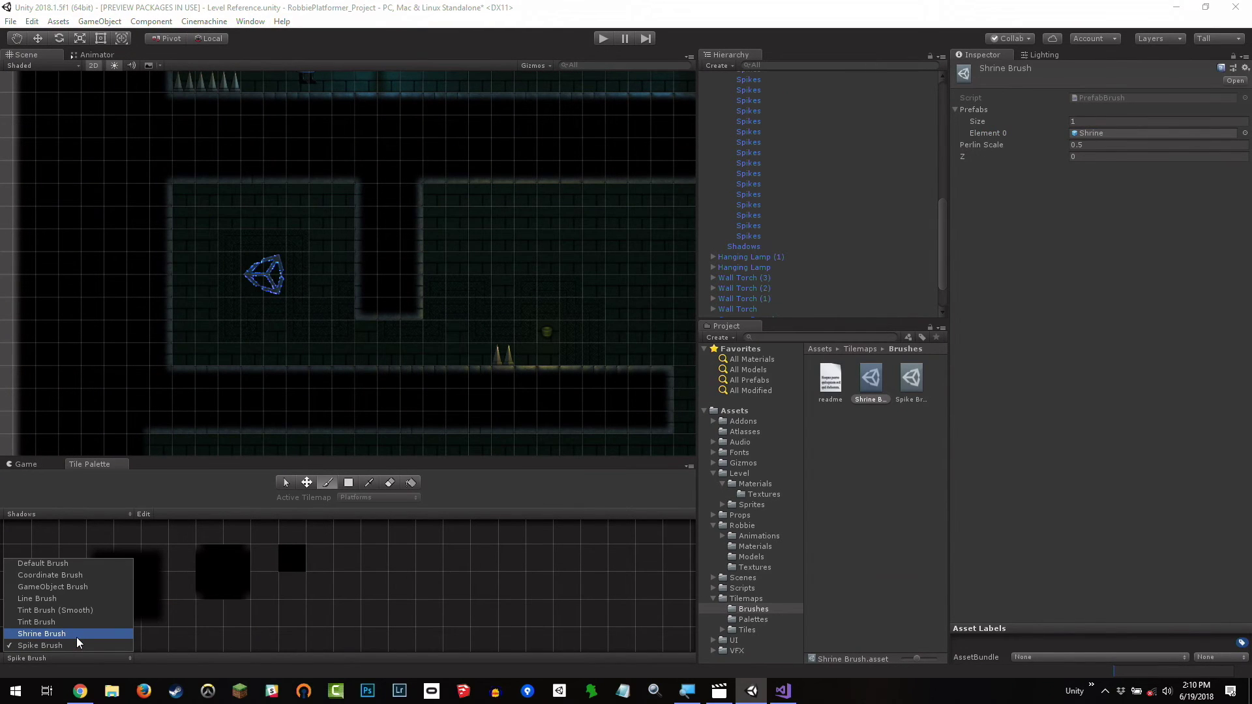
left_click(76, 635)
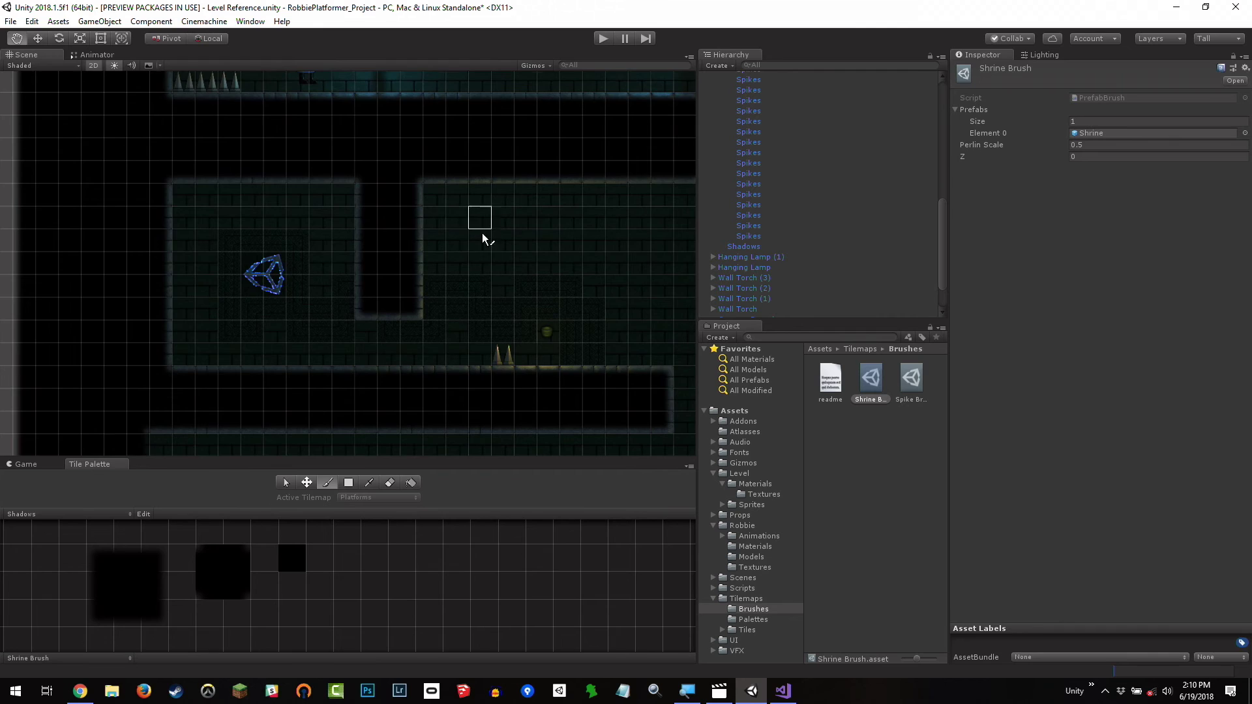
Paint three Shrines at separate spots in the level
mouse_move(487, 240)
middle_mouse_down()
mouse_move(154, 490)
mouse_move(320, 589)
middle_mouse_up()
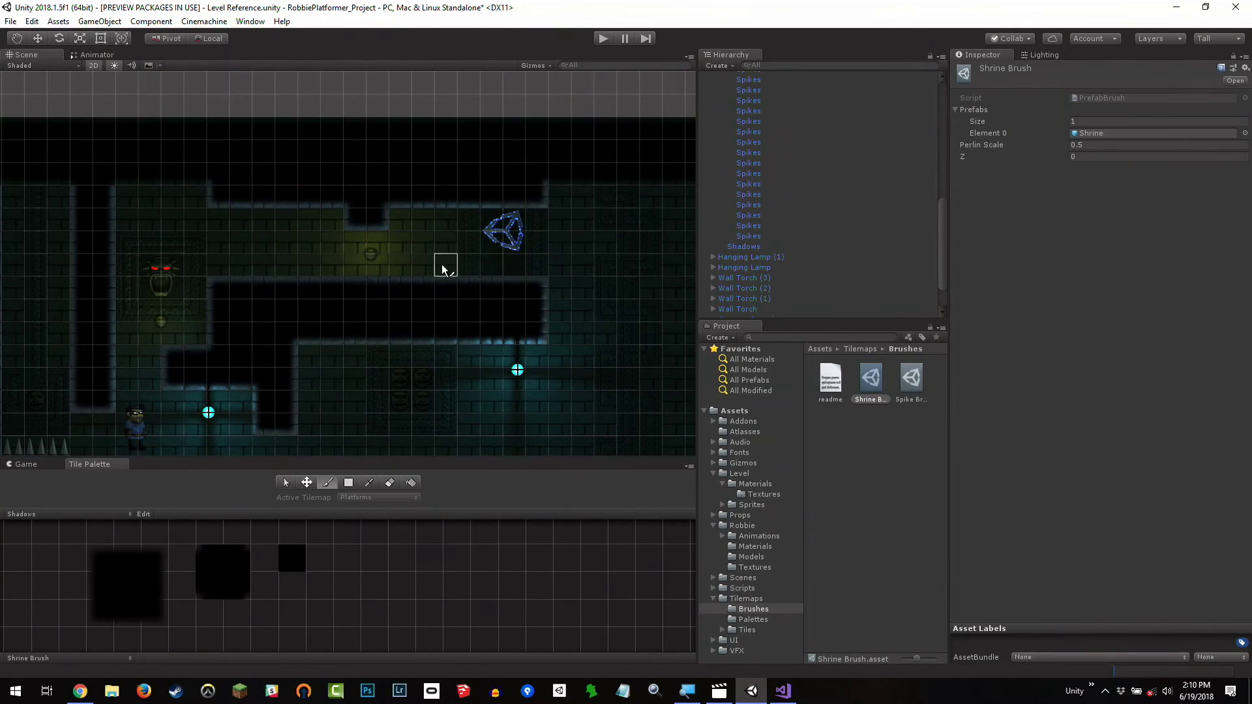
left_click(464, 268)
mouse_move(517, 283)
middle_mouse_down()
mouse_move(419, 117)
mouse_move(469, 209)
mouse_move(448, 234)
mouse_move(495, 235)
mouse_move(396, 291)
middle_mouse_up()
left_click(449, 234)
left_click(280, 327)
mouse_move(281, 327)
middle_mouse_down()
mouse_move(410, 389)
mouse_move(473, 298)
mouse_move(481, 317)
mouse_move(441, 279)
mouse_move(483, 247)
middle_mouse_up()
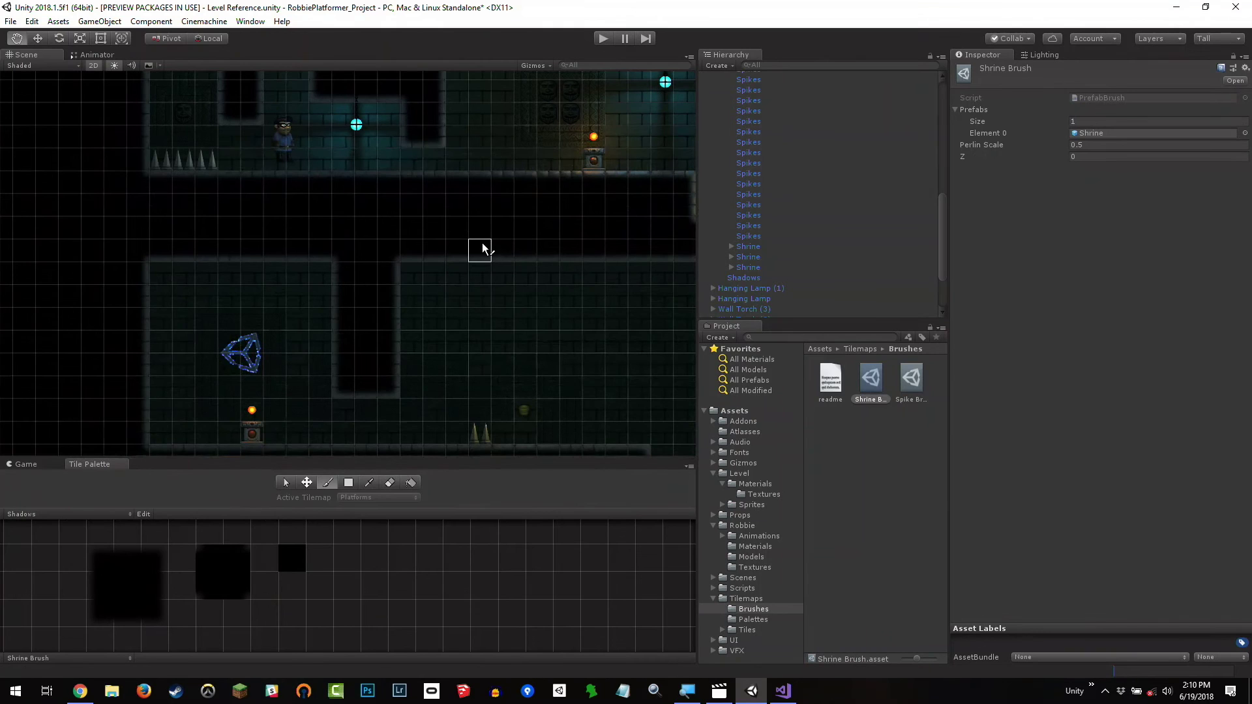
Enlarge the Game view and enter Play mode
left_click(53, 463)
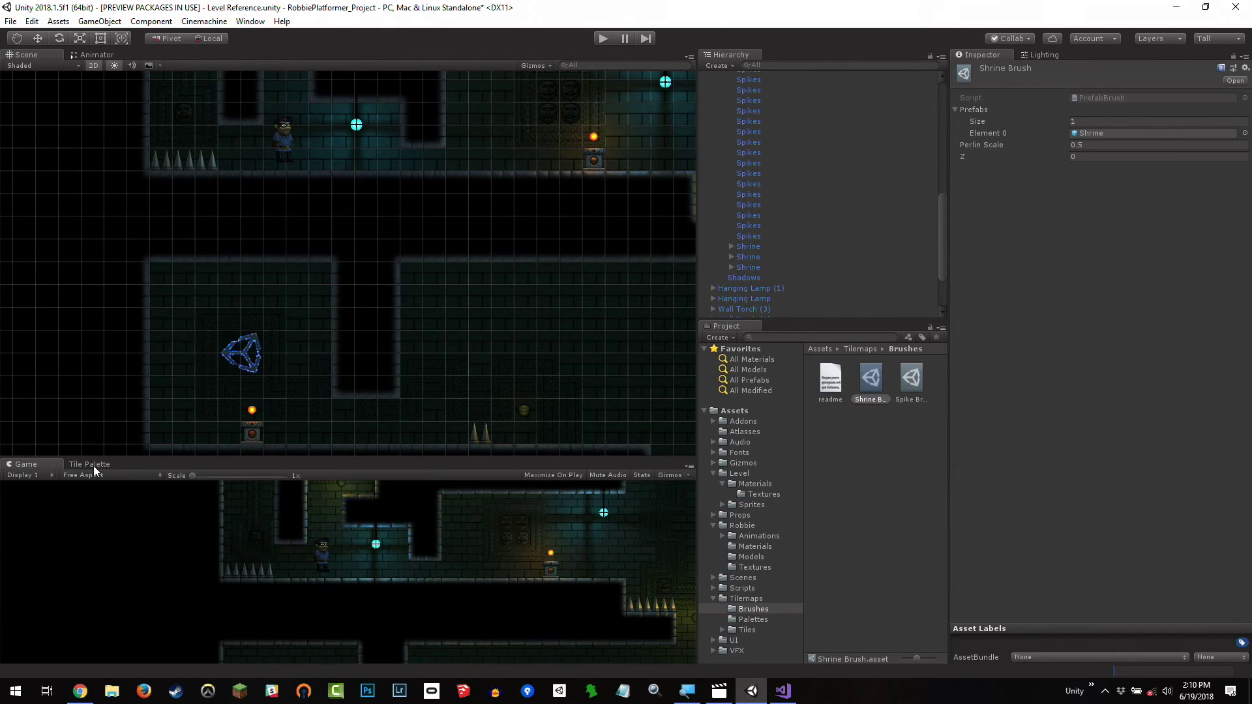
left_click_drag(203, 465, 220, 219)
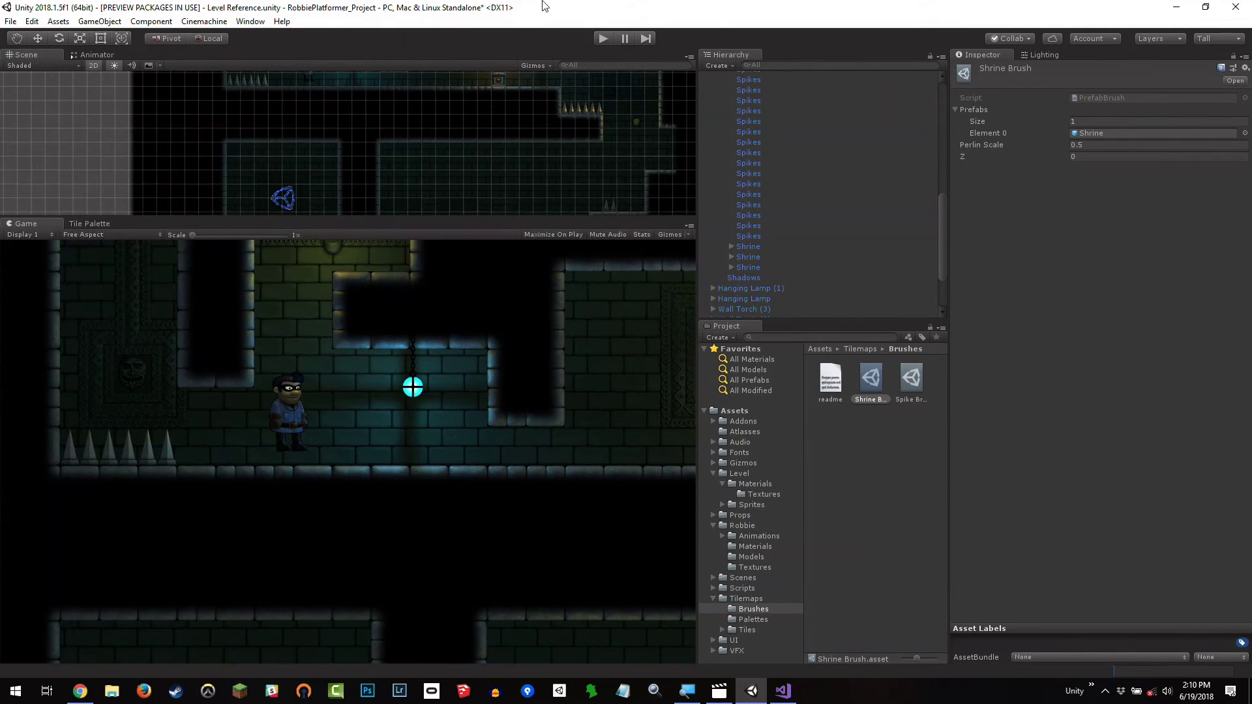
left_click(603, 38)
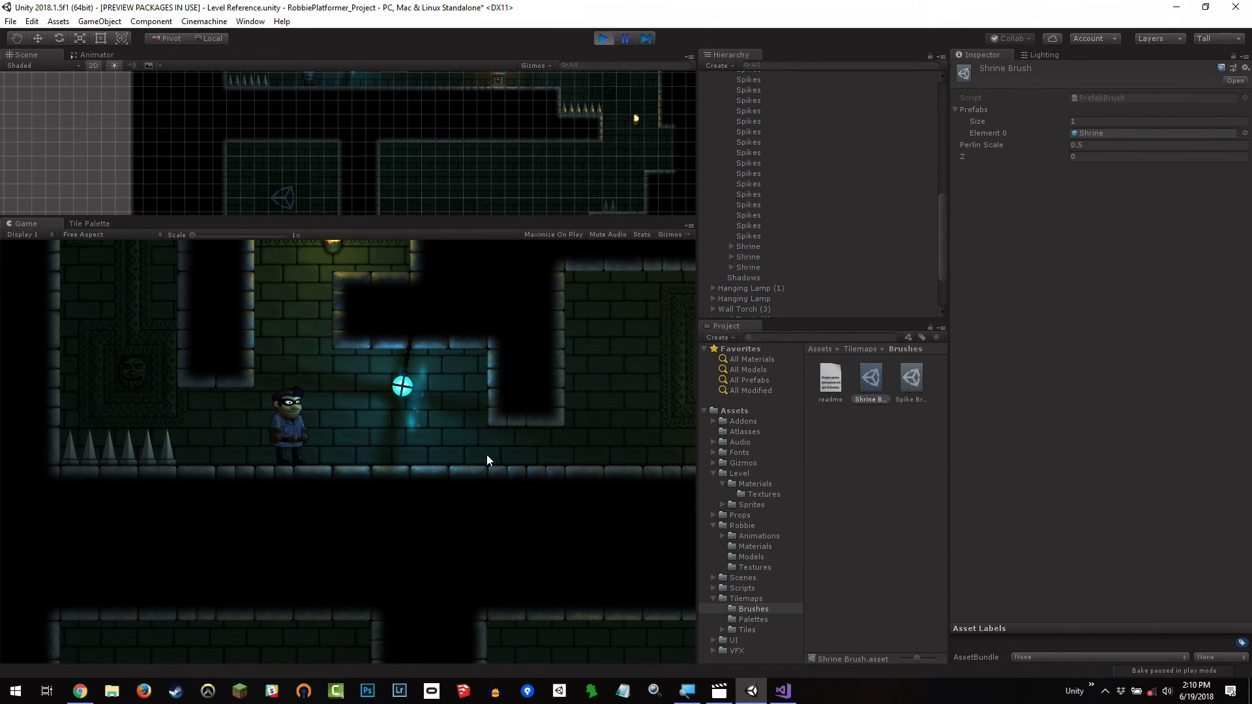
Run Robbie past the spikes, onto the shrine pedestal, up through the gap to light a shrine
key("Right")
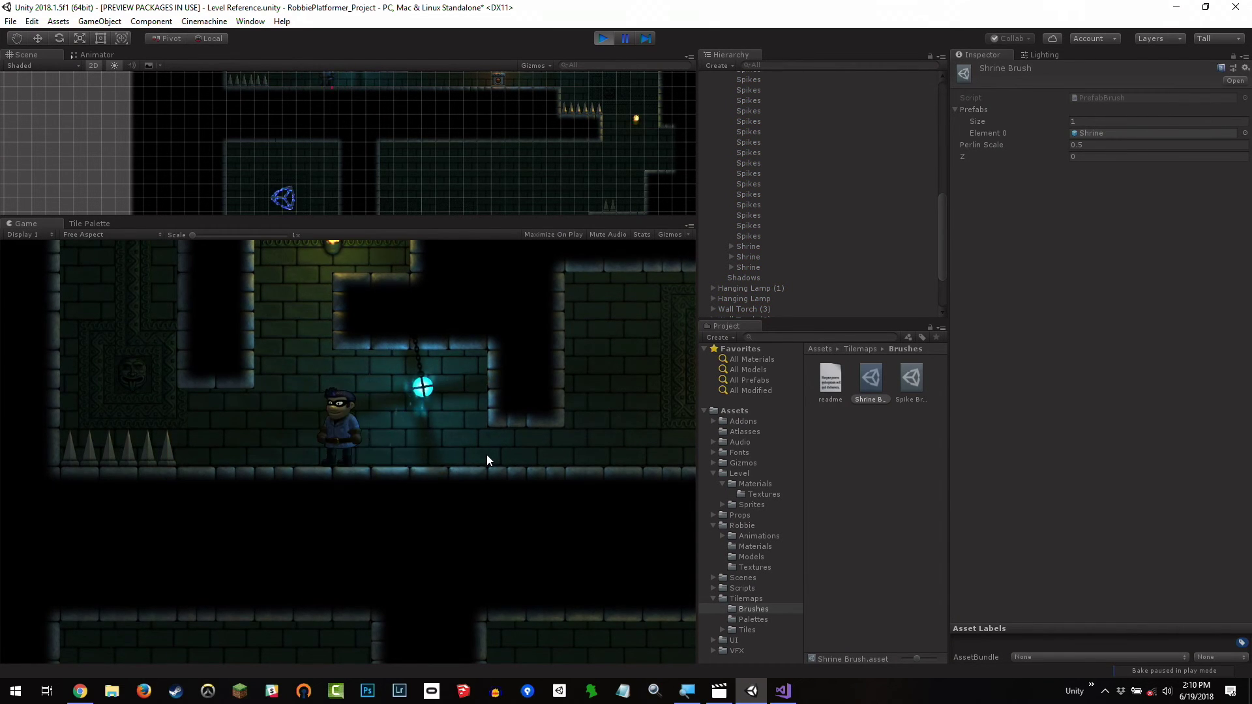
key("Left")
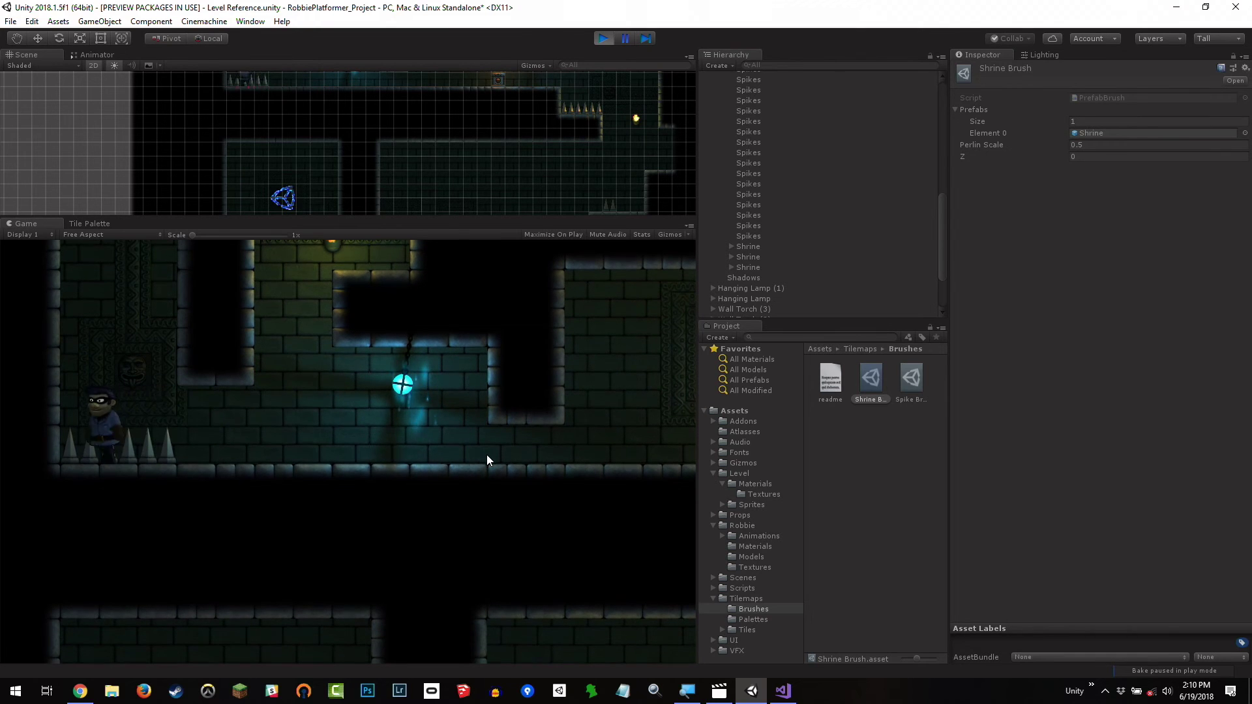
key("space")
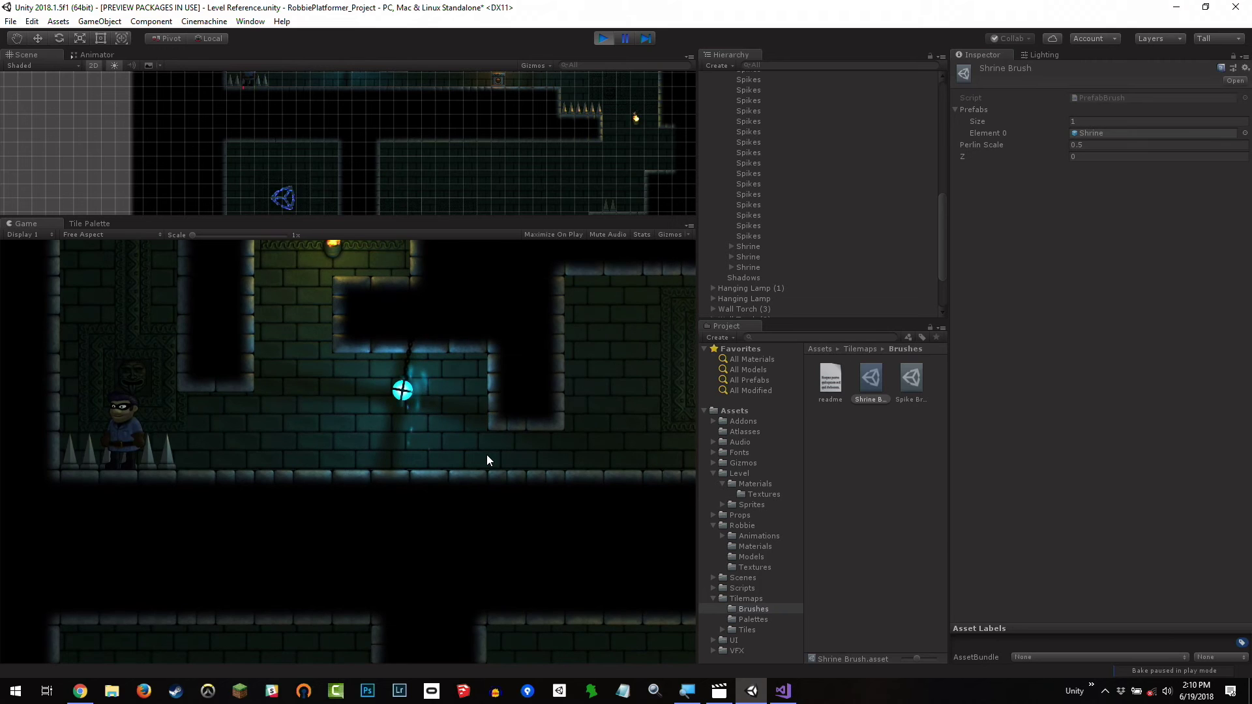
key("Right")
key("Right")
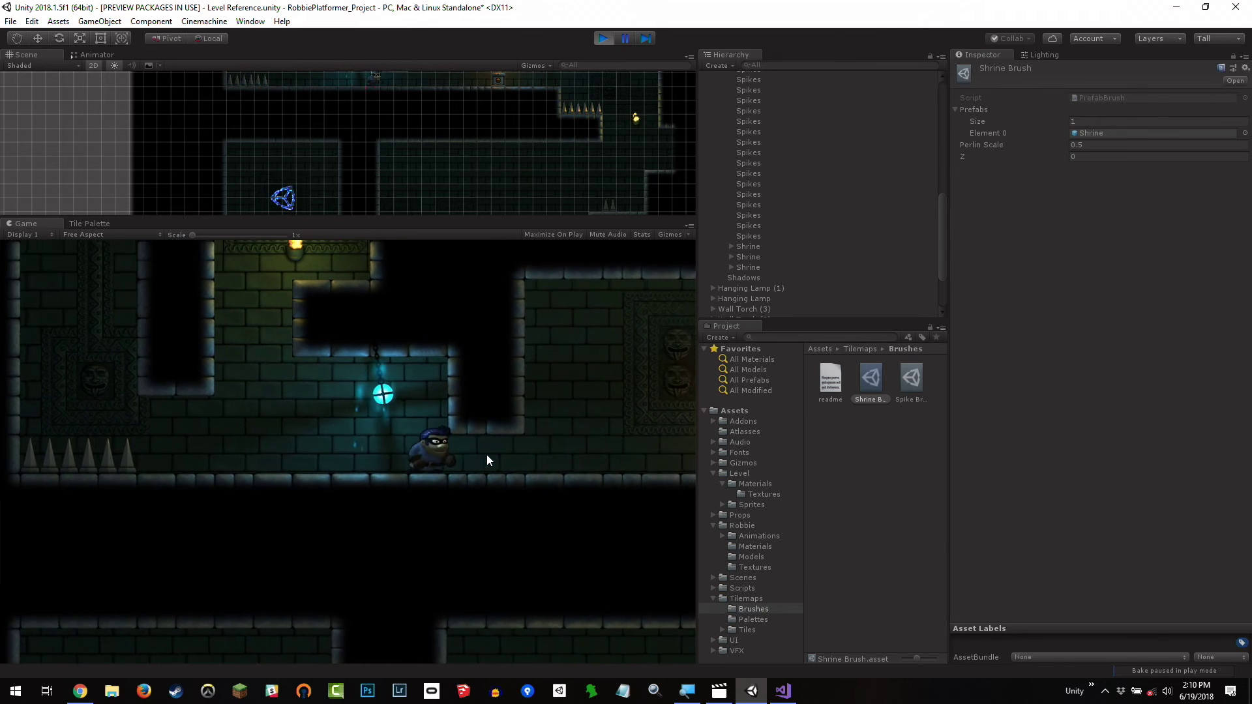
key("Right")
key("space")
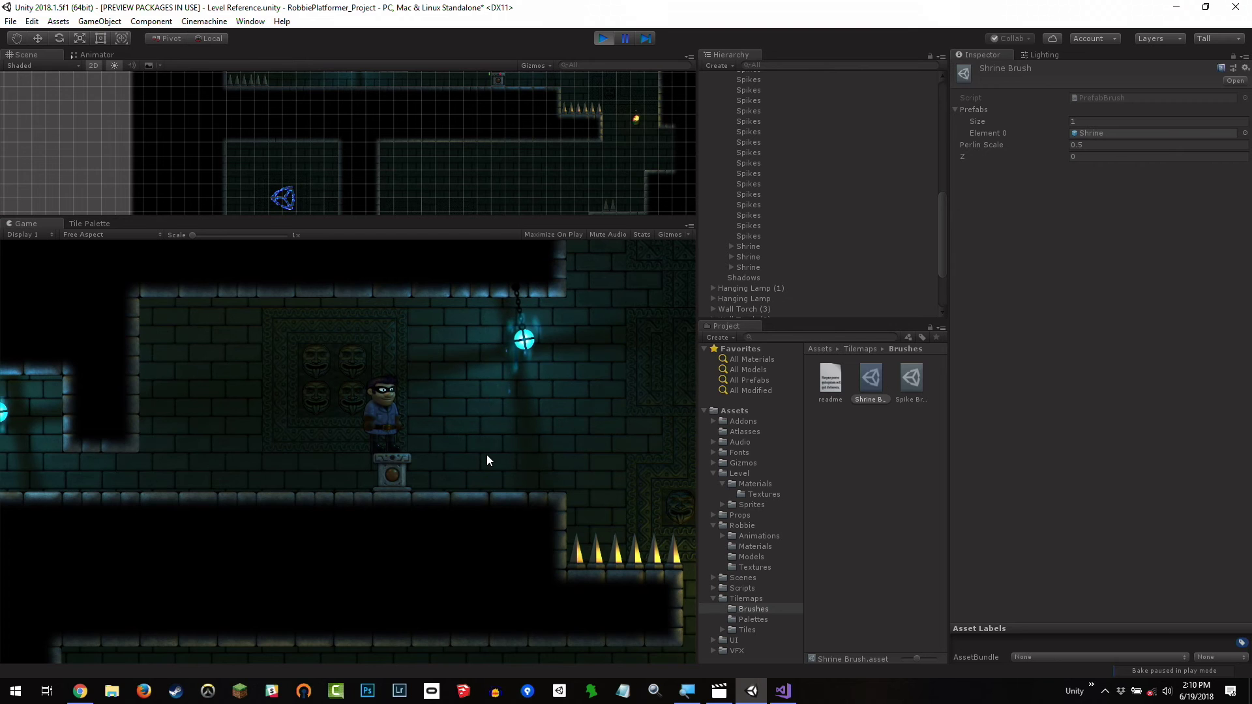
key("Left")
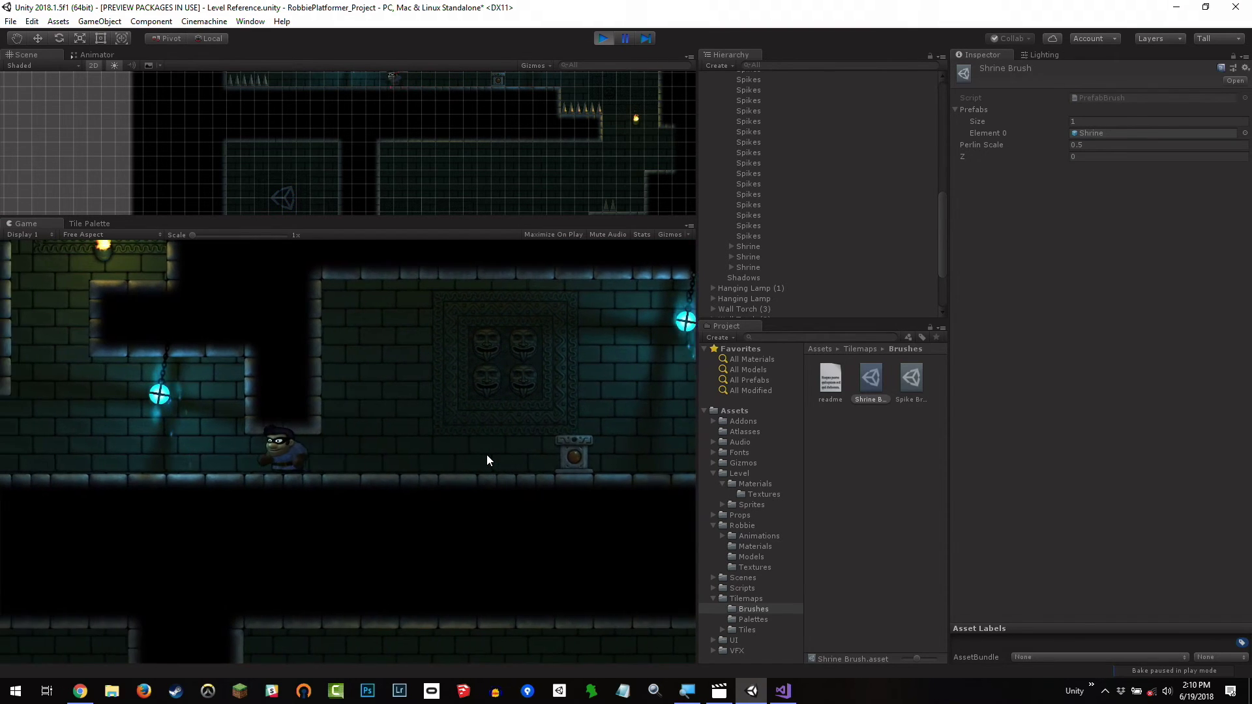
key("Left")
key("space")
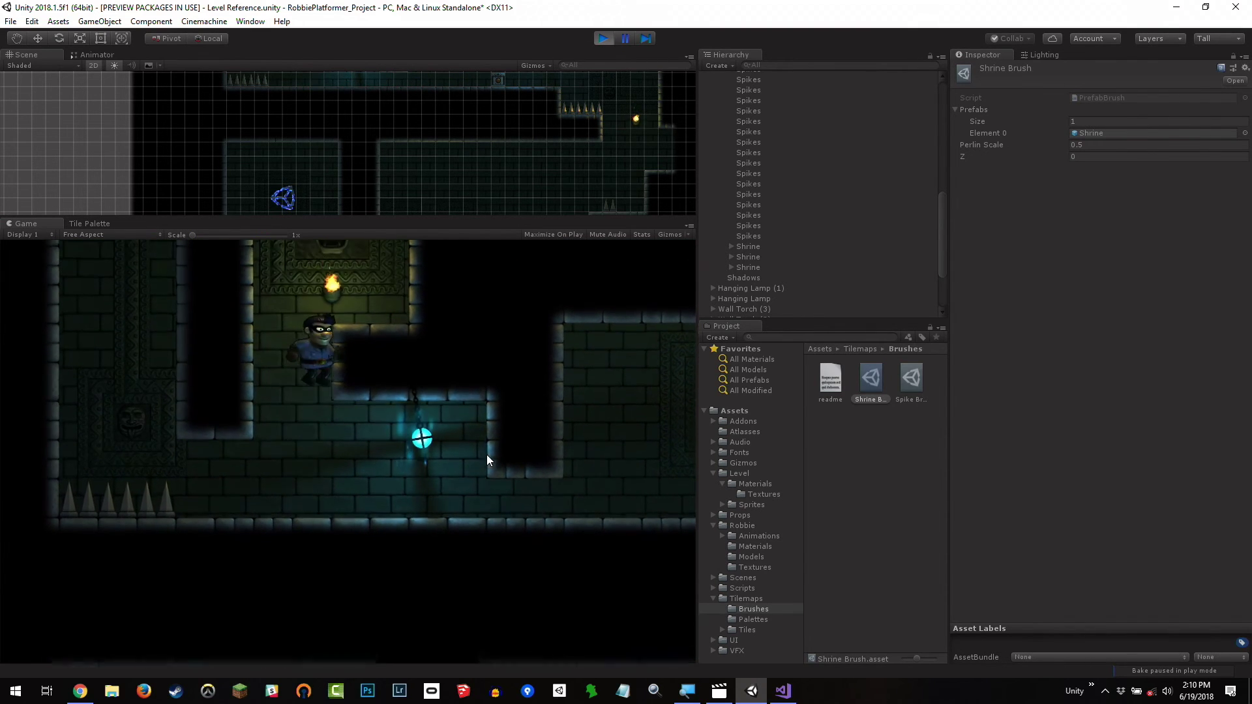
key("Right")
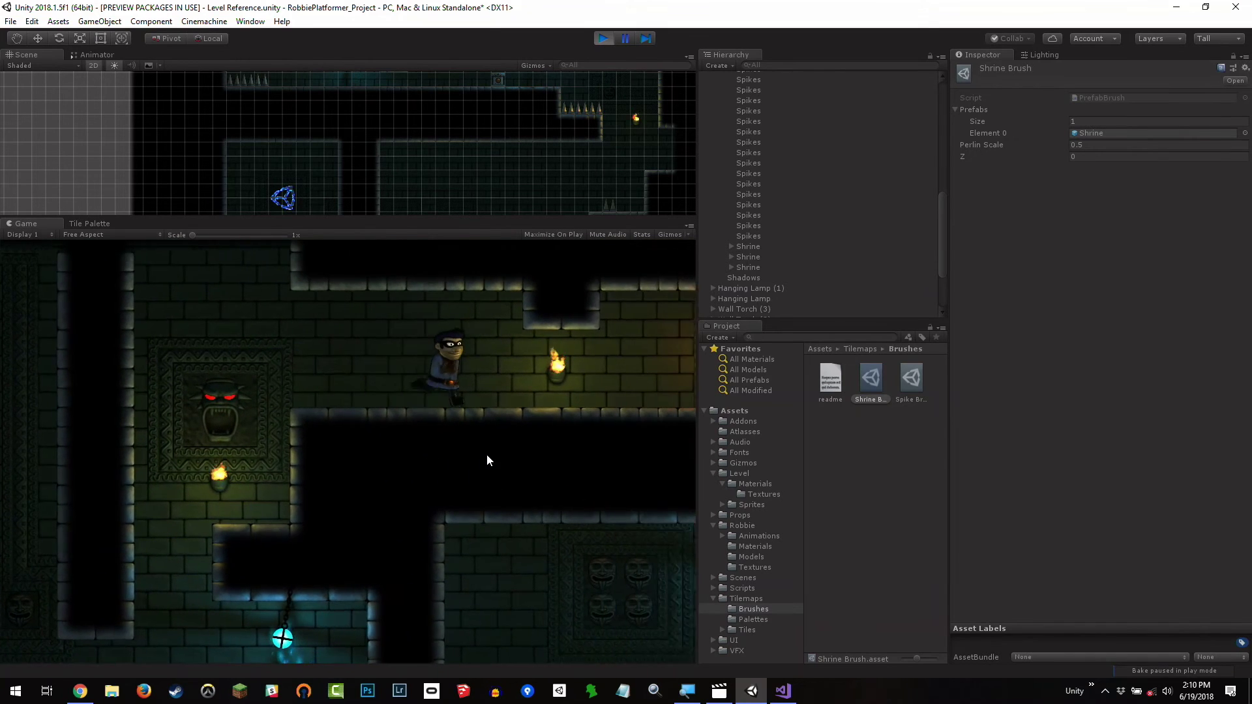
key("Right")
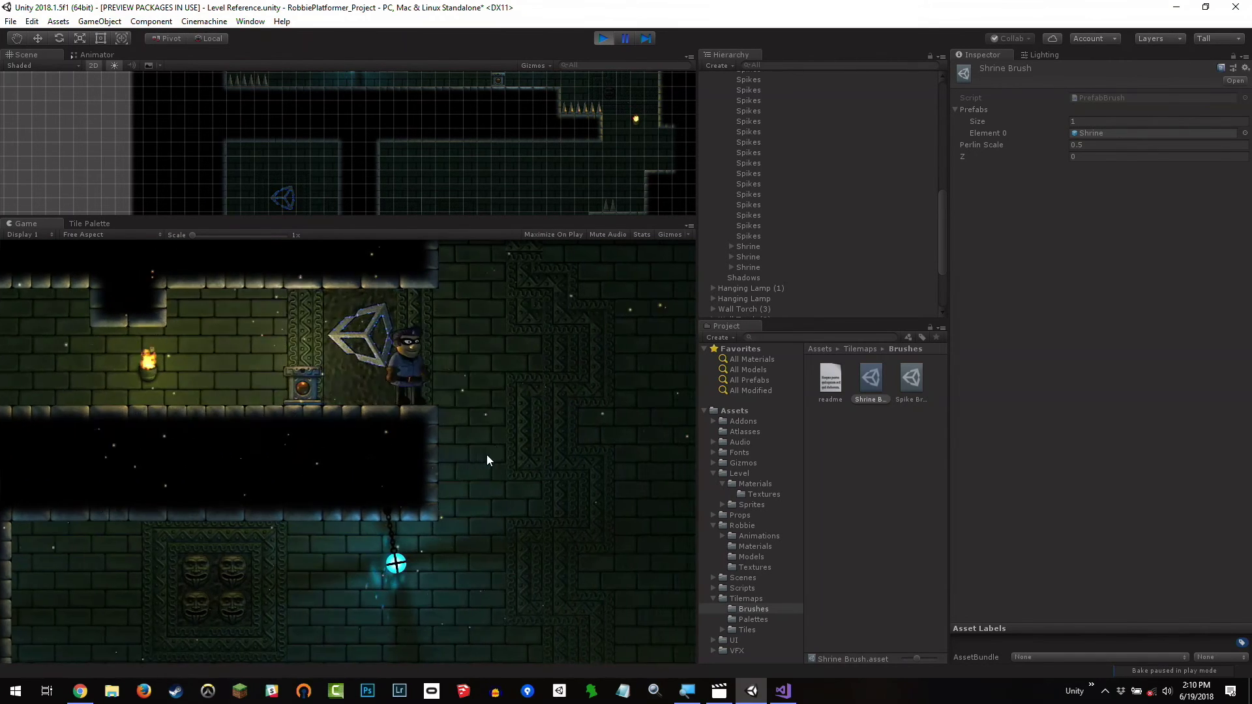
key("Right")
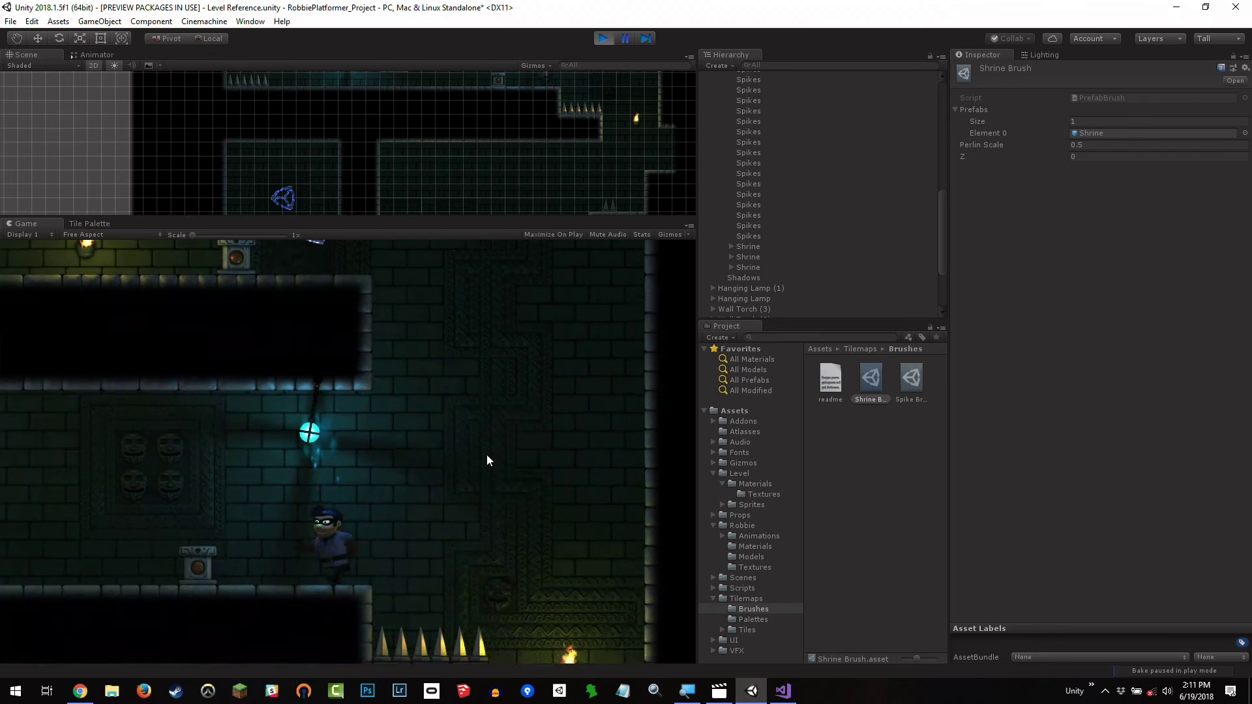
key("Right")
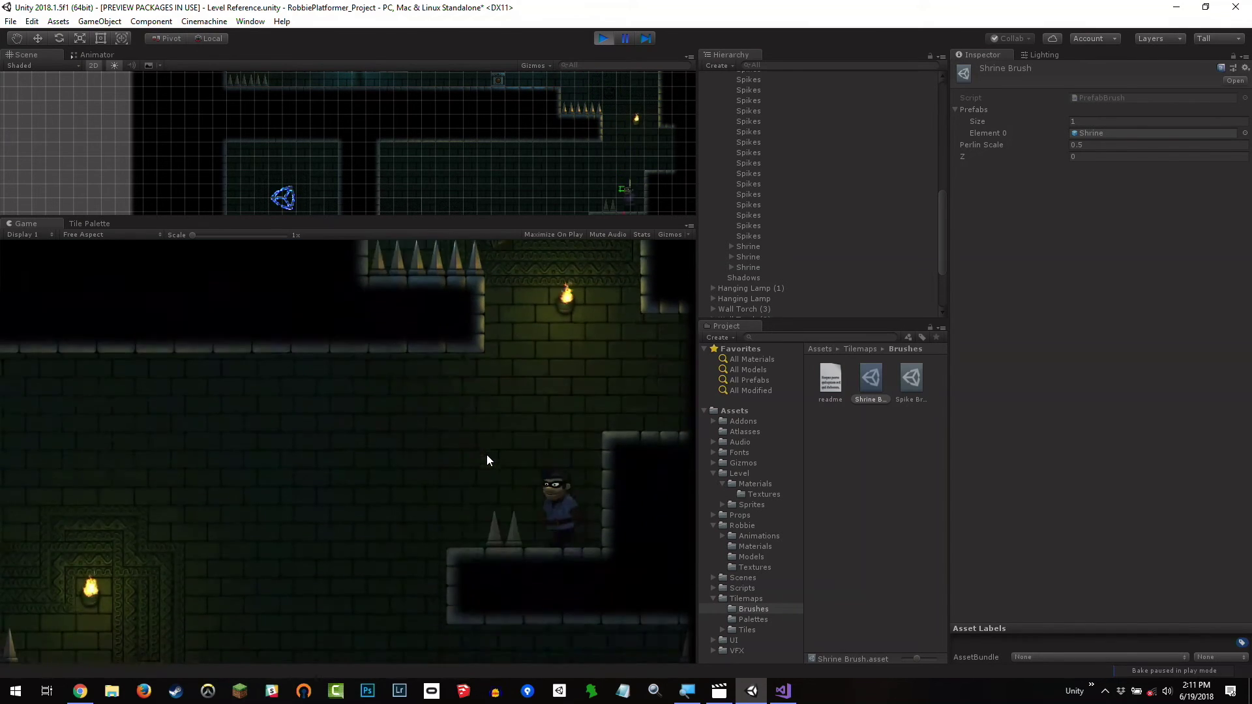
Run Robbie back to the shrine, jump past the two spikes onto higher ledges, then stop playing
key("Left")
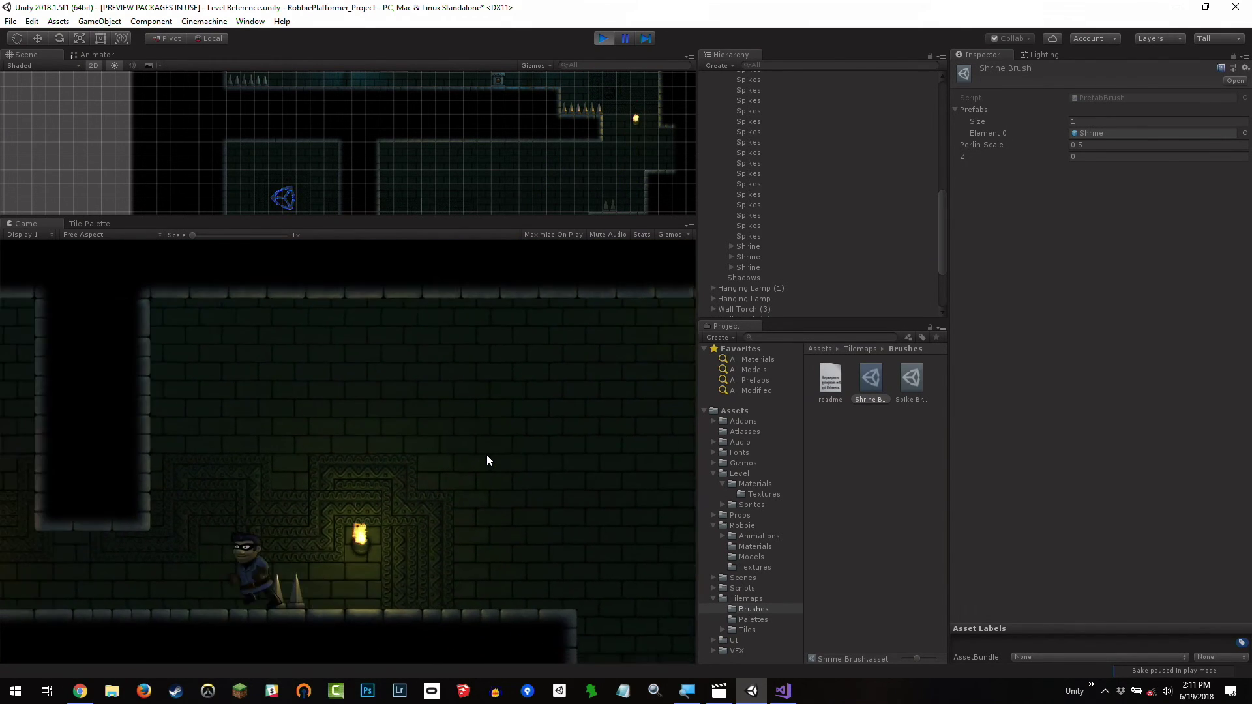
key("Left")
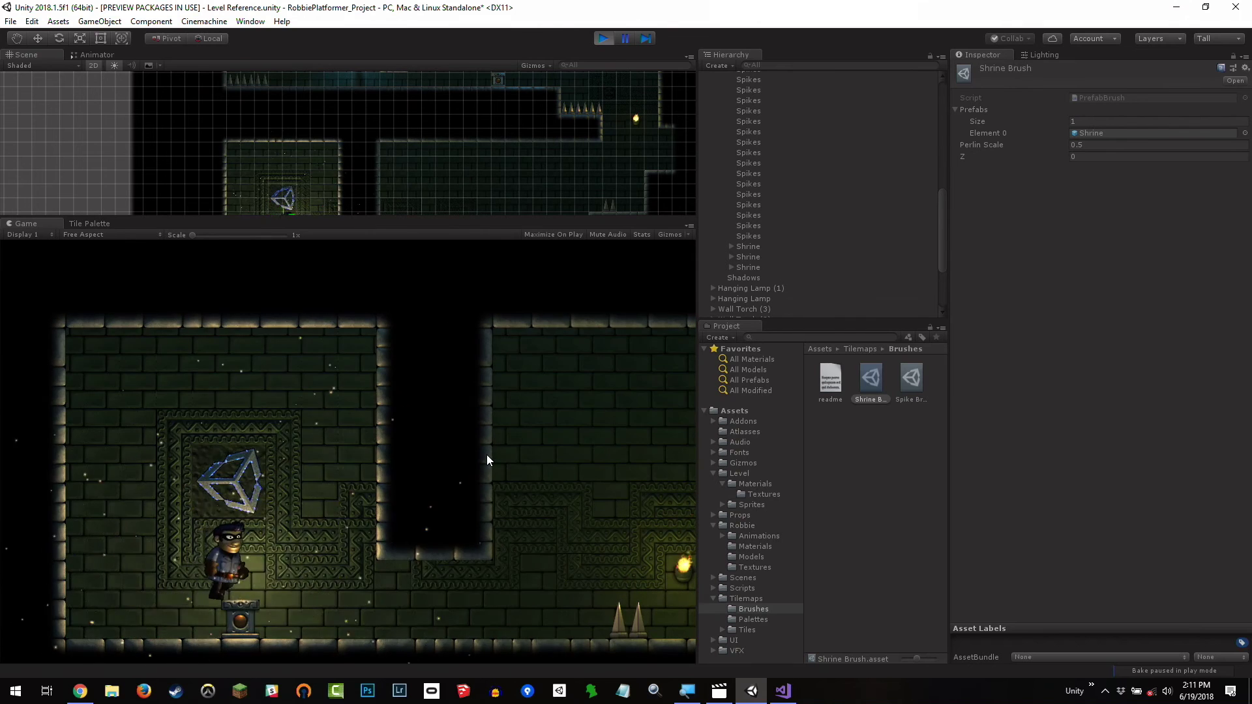
key("Right")
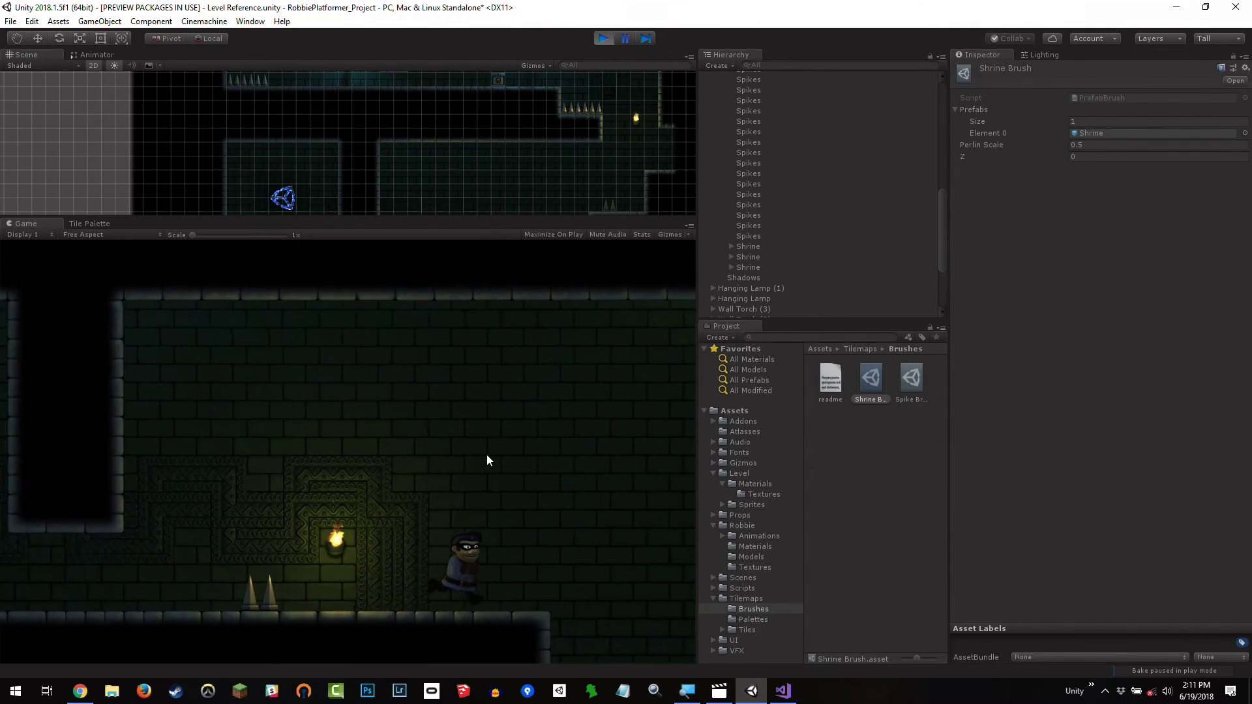
key("space")
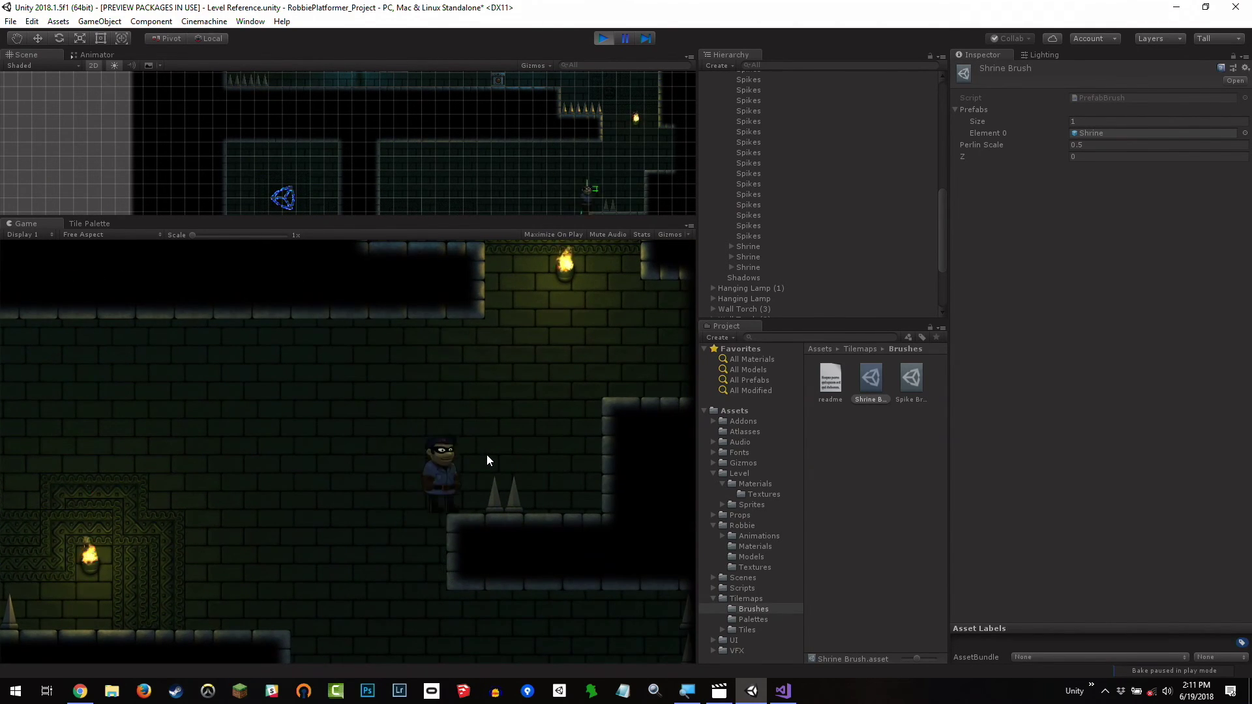
key("Right")
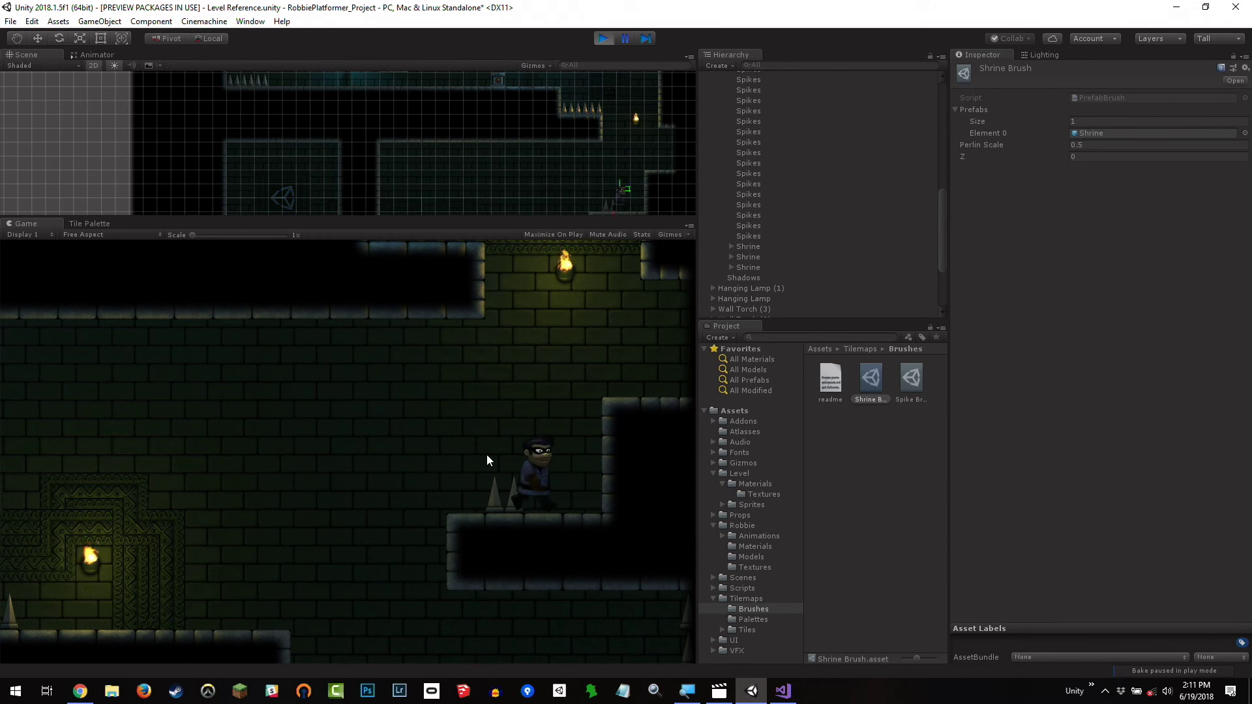
key("space")
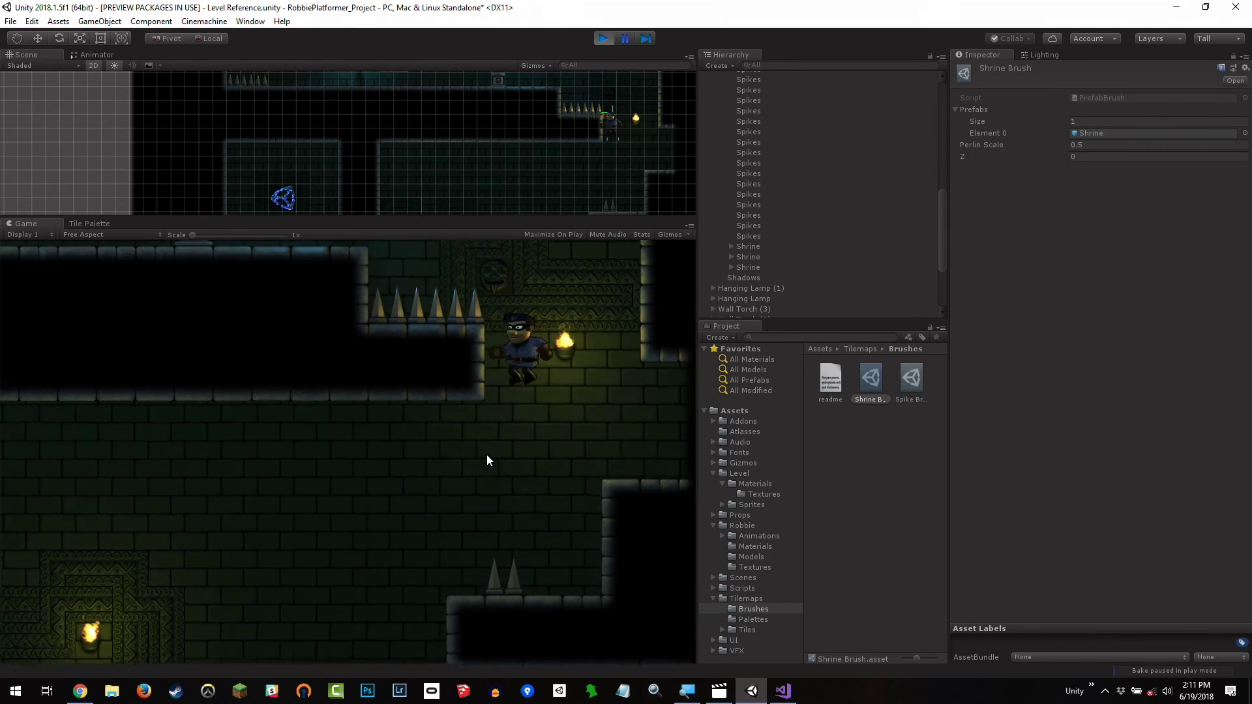
key("Left")
key("space")
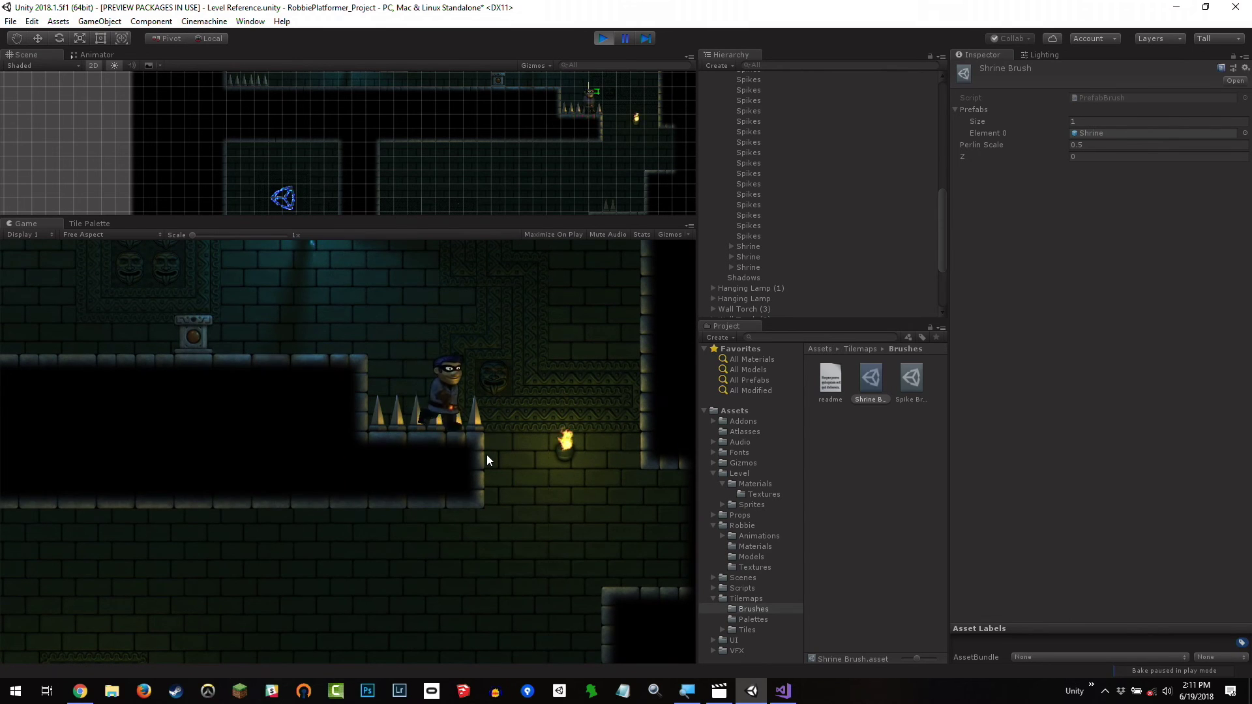
key("Left")
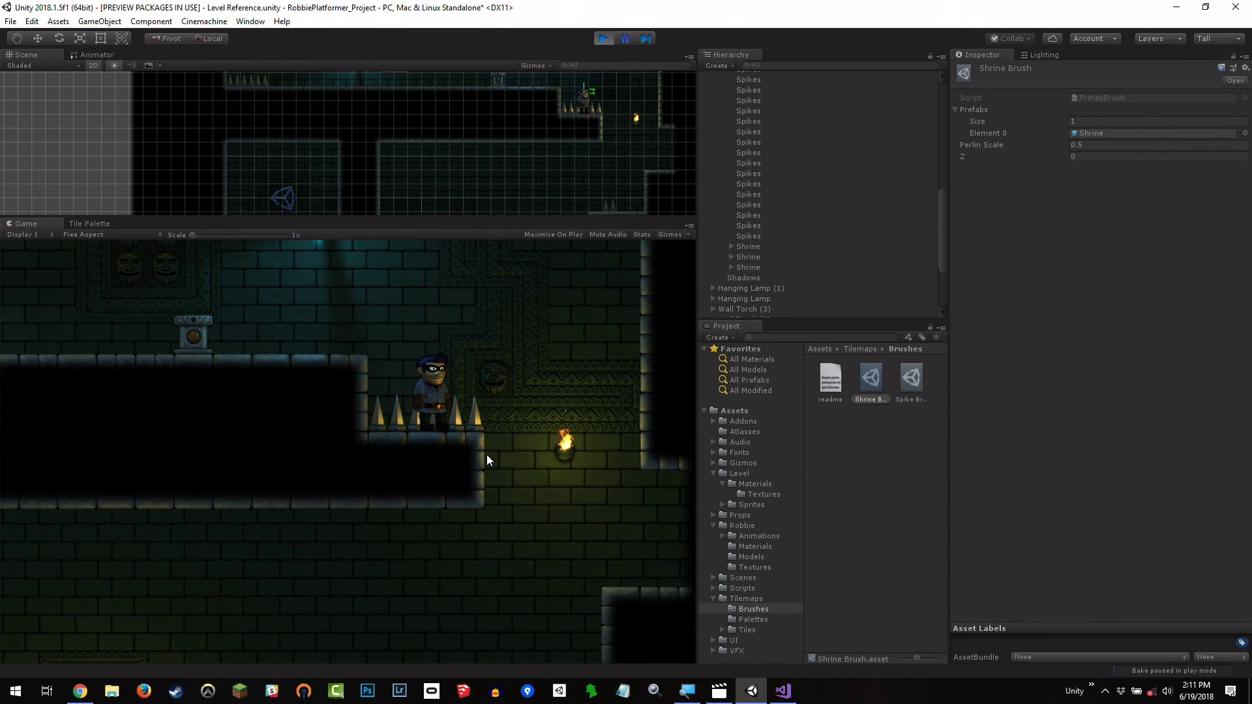
key("space")
key("Left")
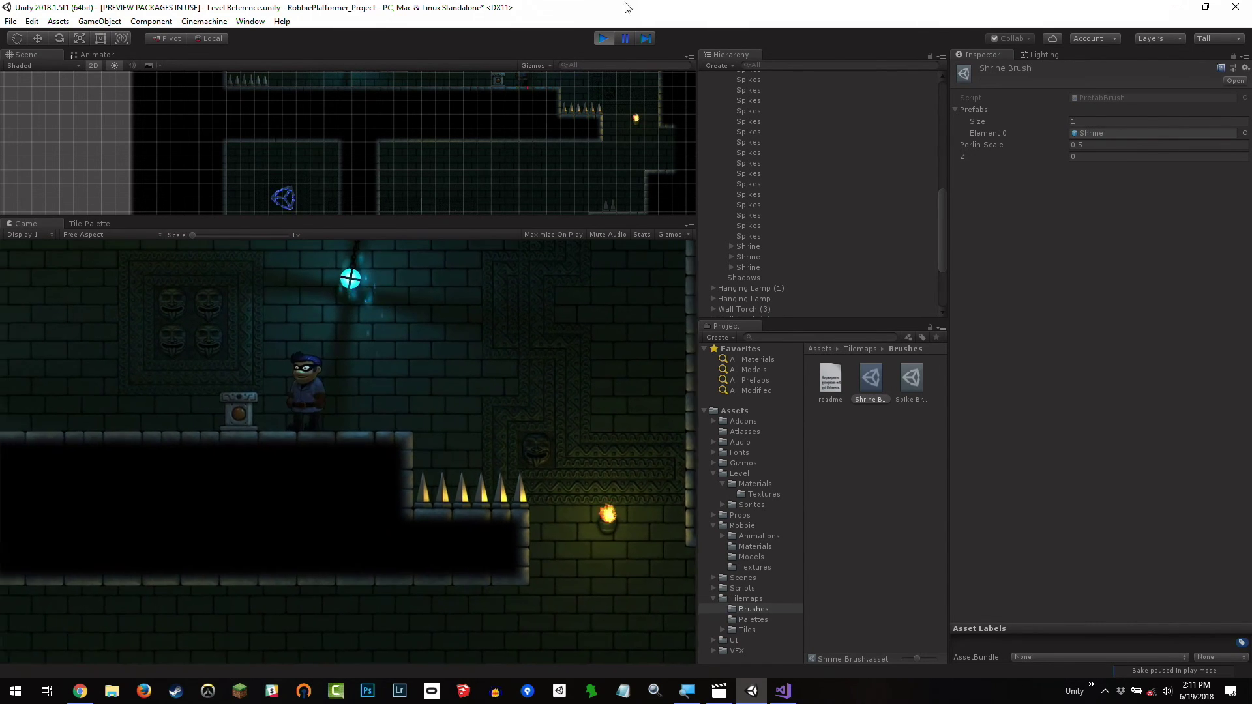
left_click(604, 38)
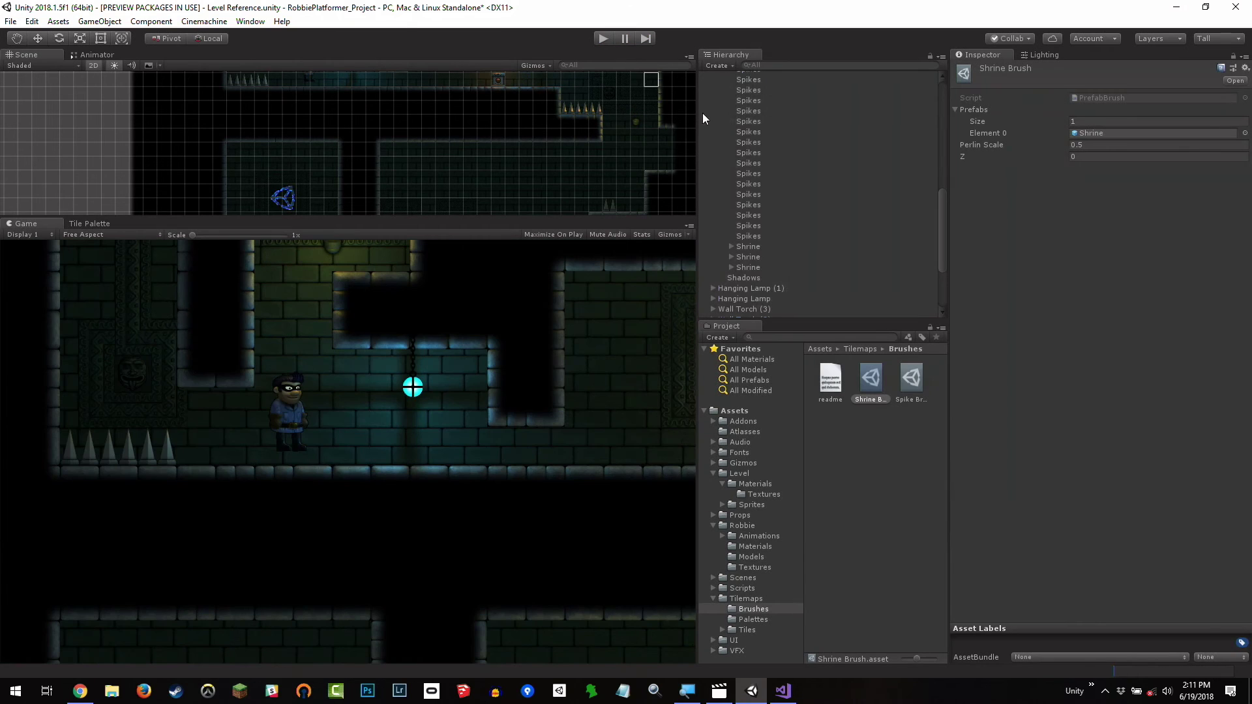
Make the Scene view taller than the Game view and review the Shrine Brush and Spike Brush settings
left_click(904, 445)
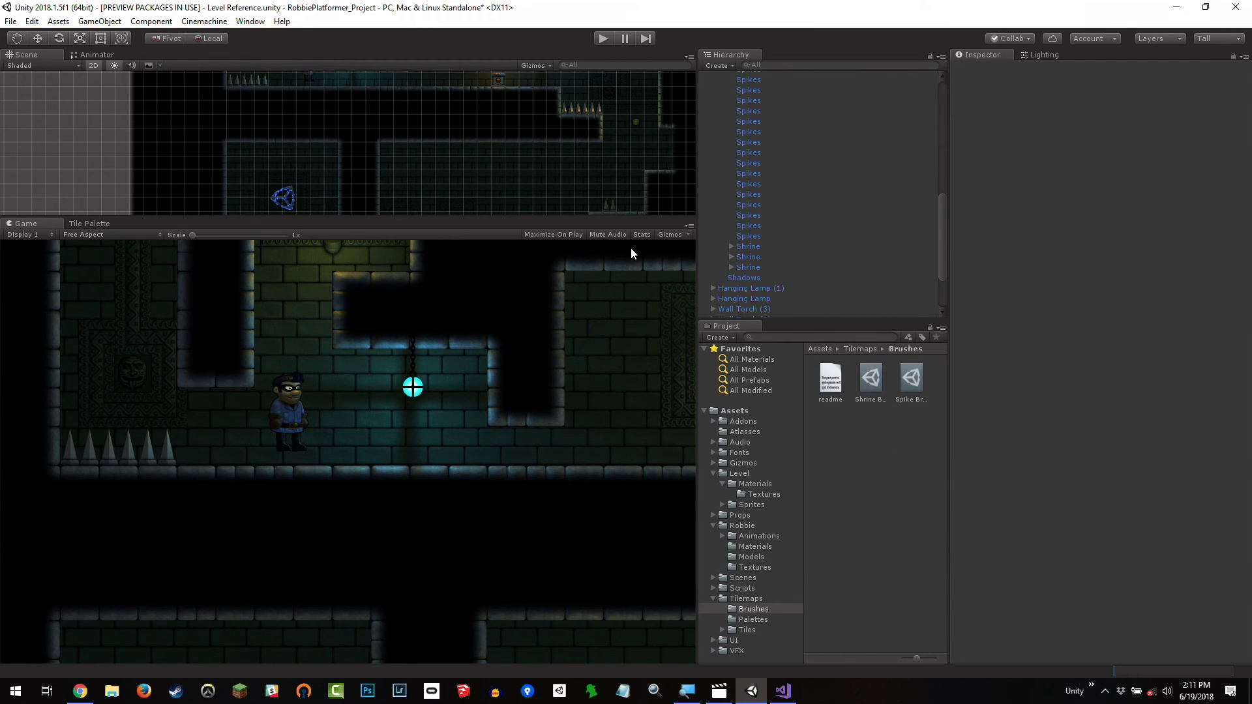
left_click_drag(596, 220, 603, 279)
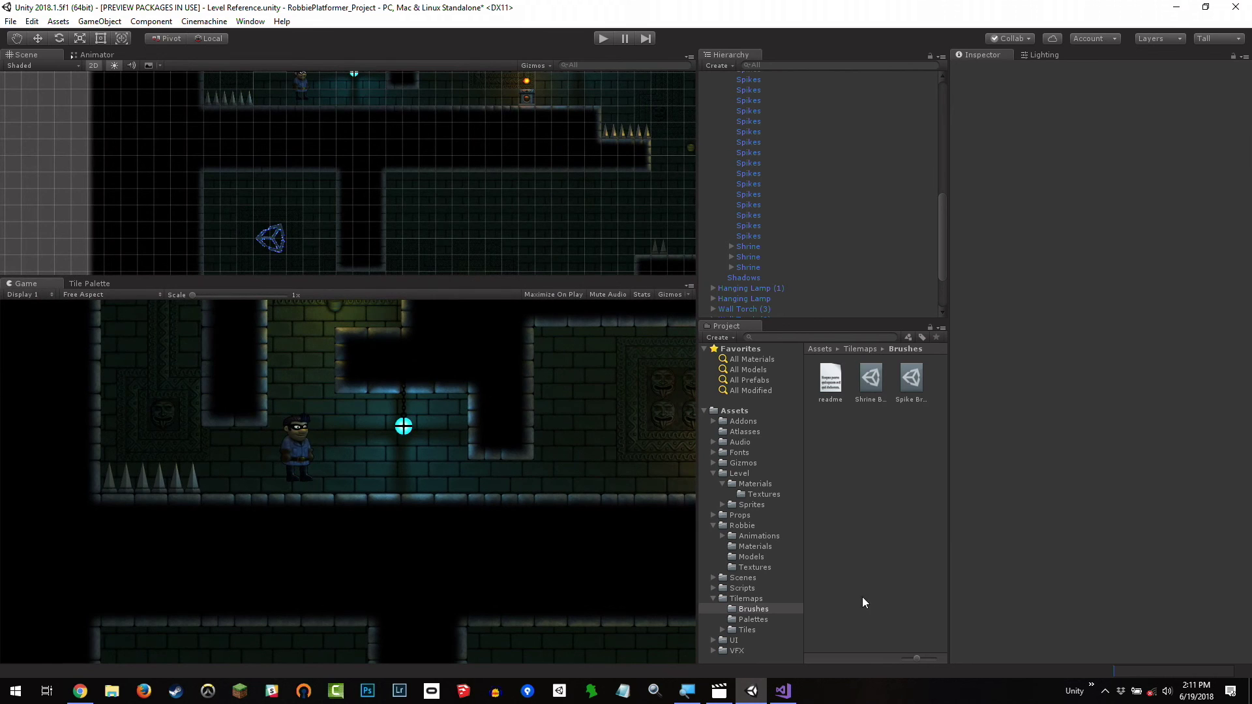
right_click(866, 417)
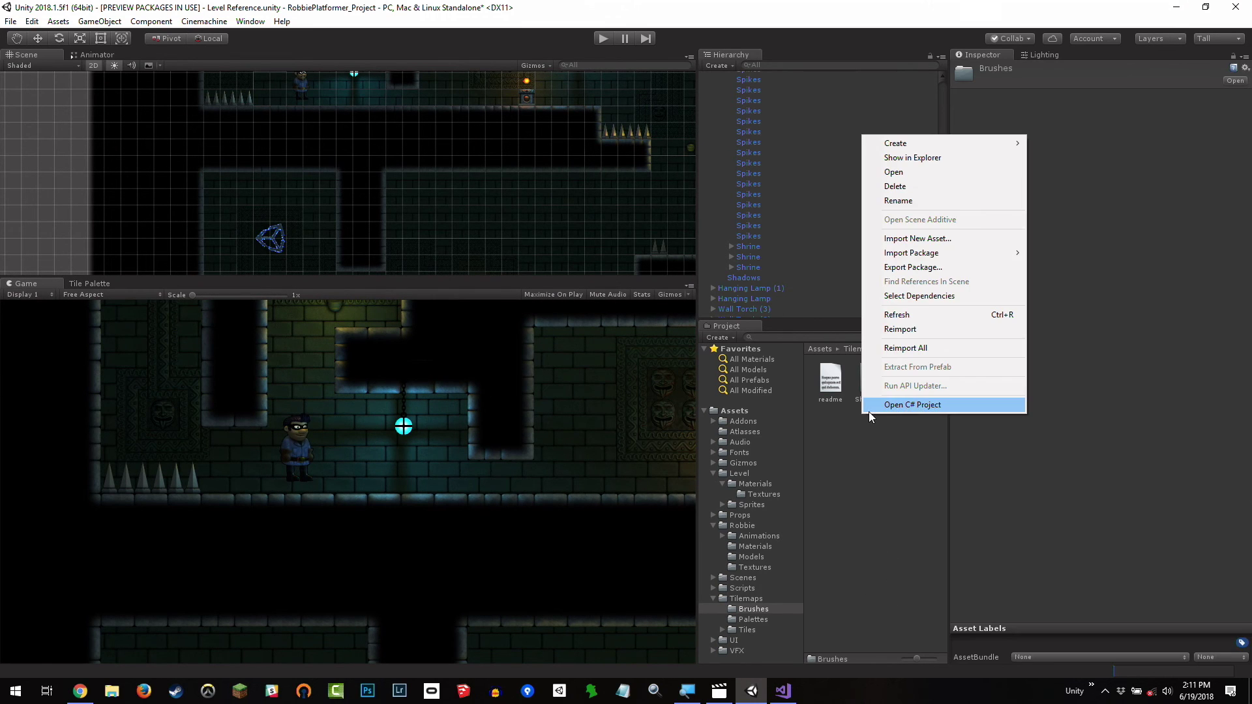
mouse_move(901, 145)
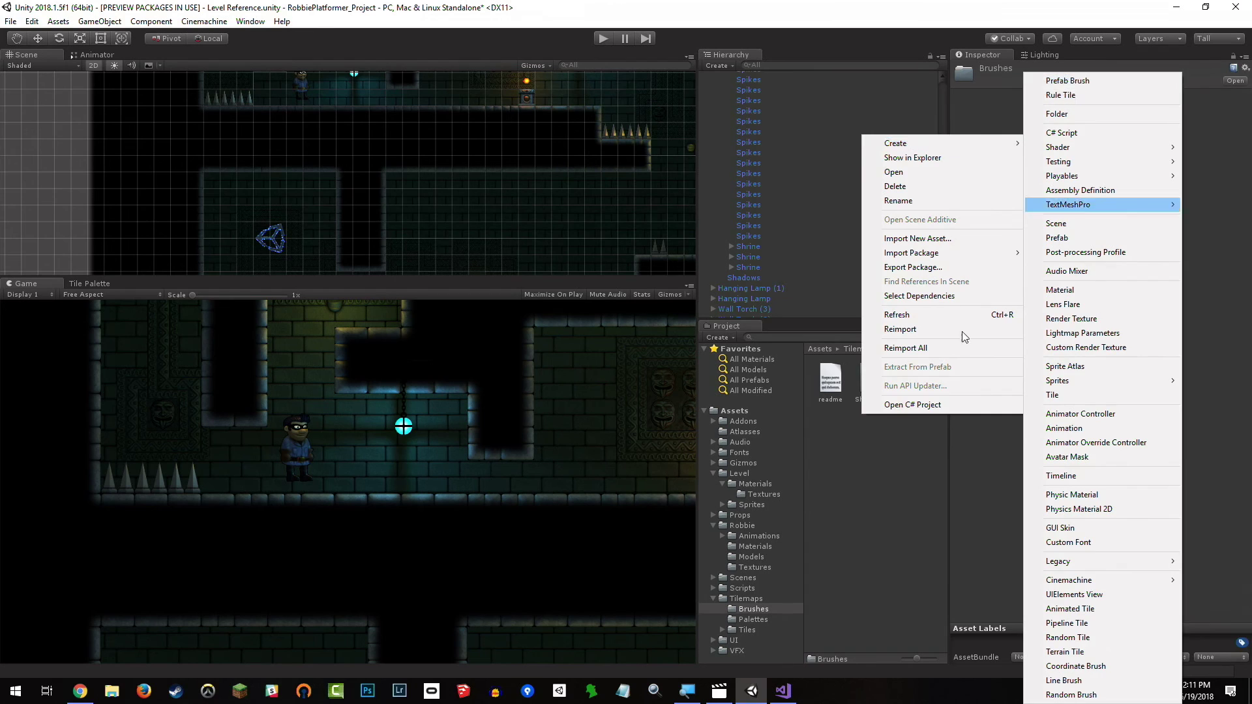
left_click(879, 494)
left_click(873, 382)
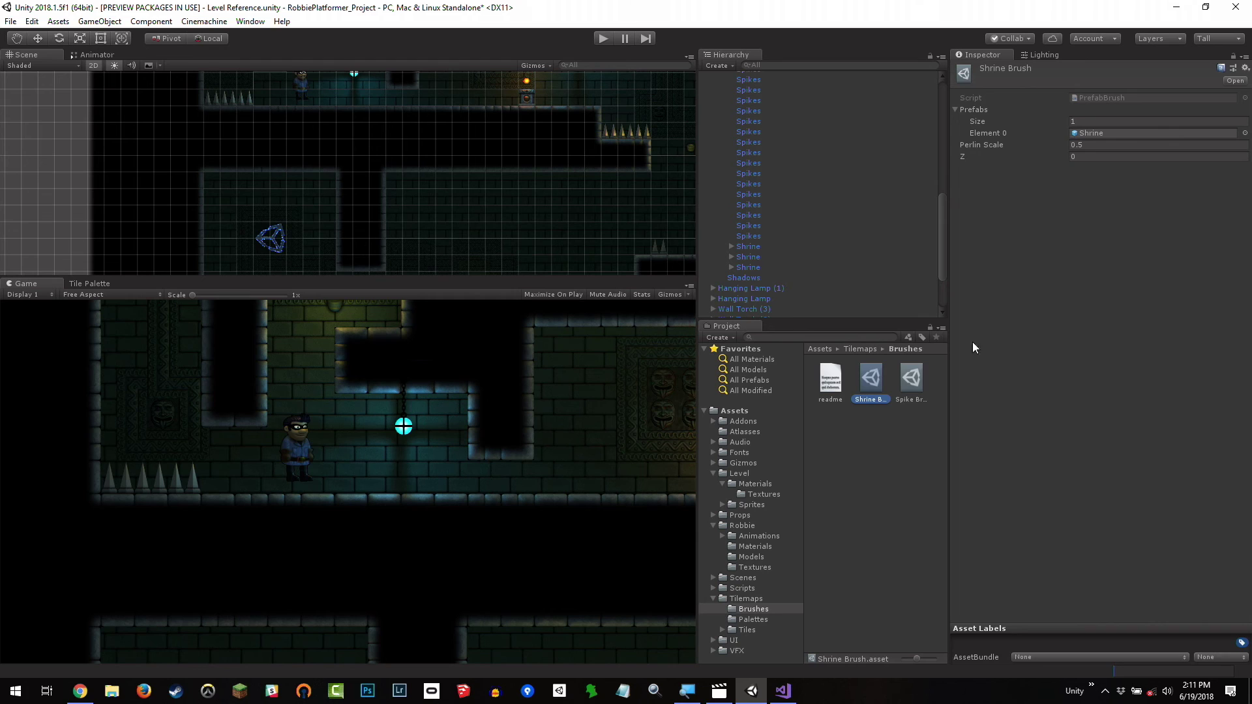
left_click(913, 385)
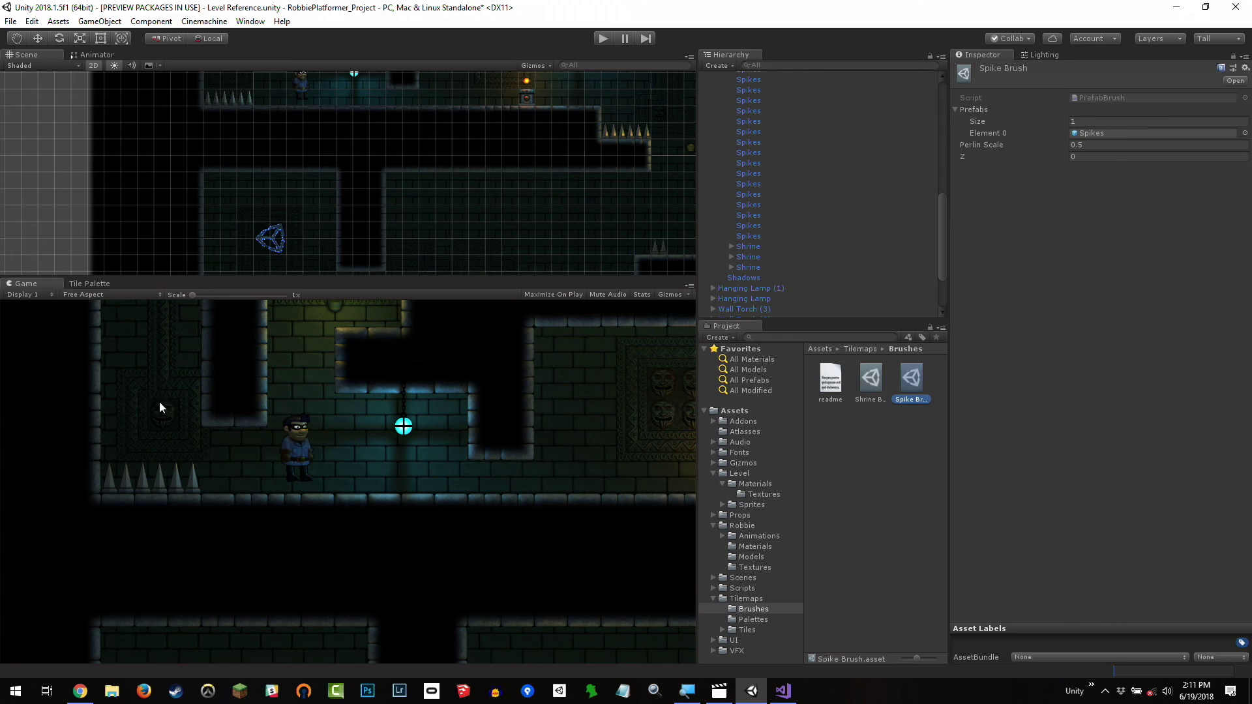
Return to the Tile Palette with Shrine Brush still the active brush
left_click(104, 283)
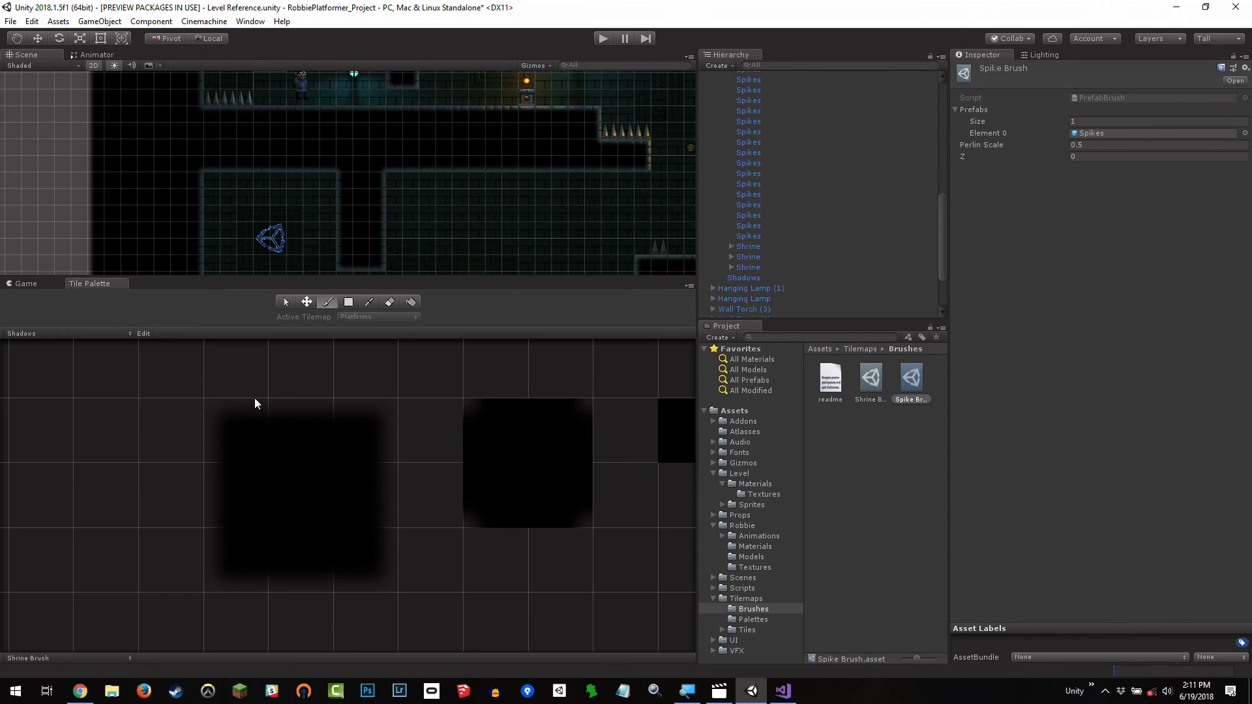
left_click(104, 656)
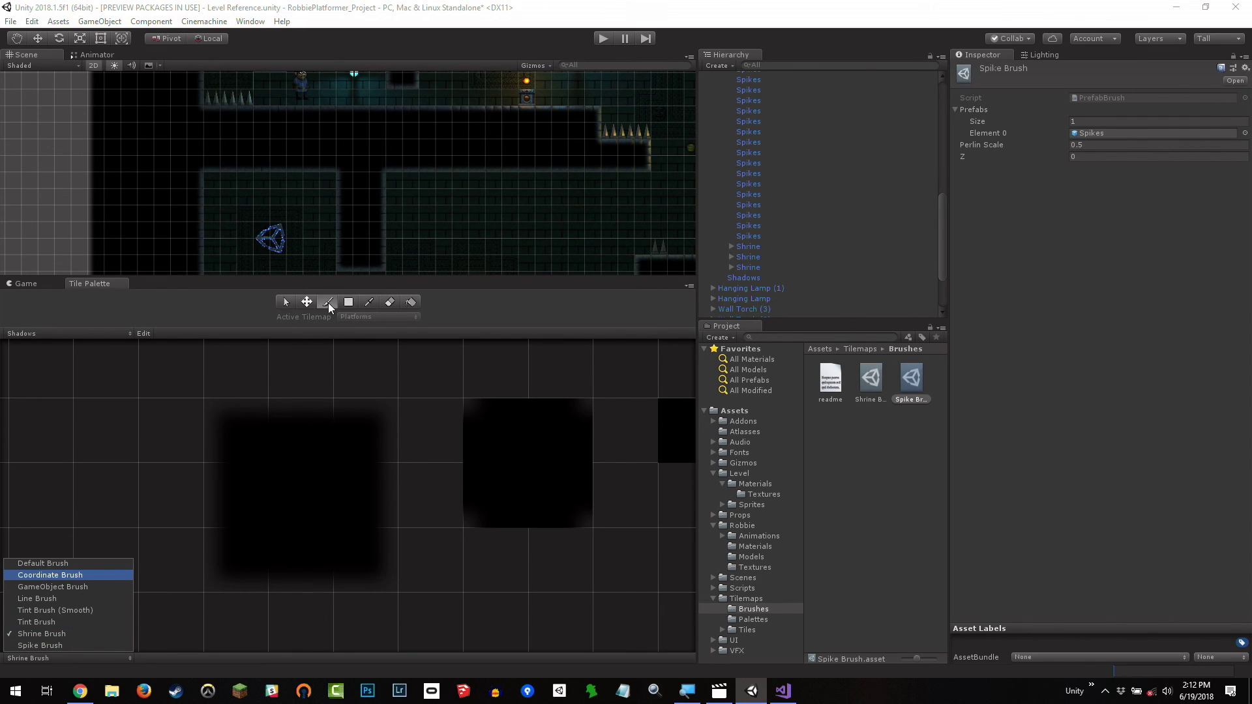
left_click(416, 233)
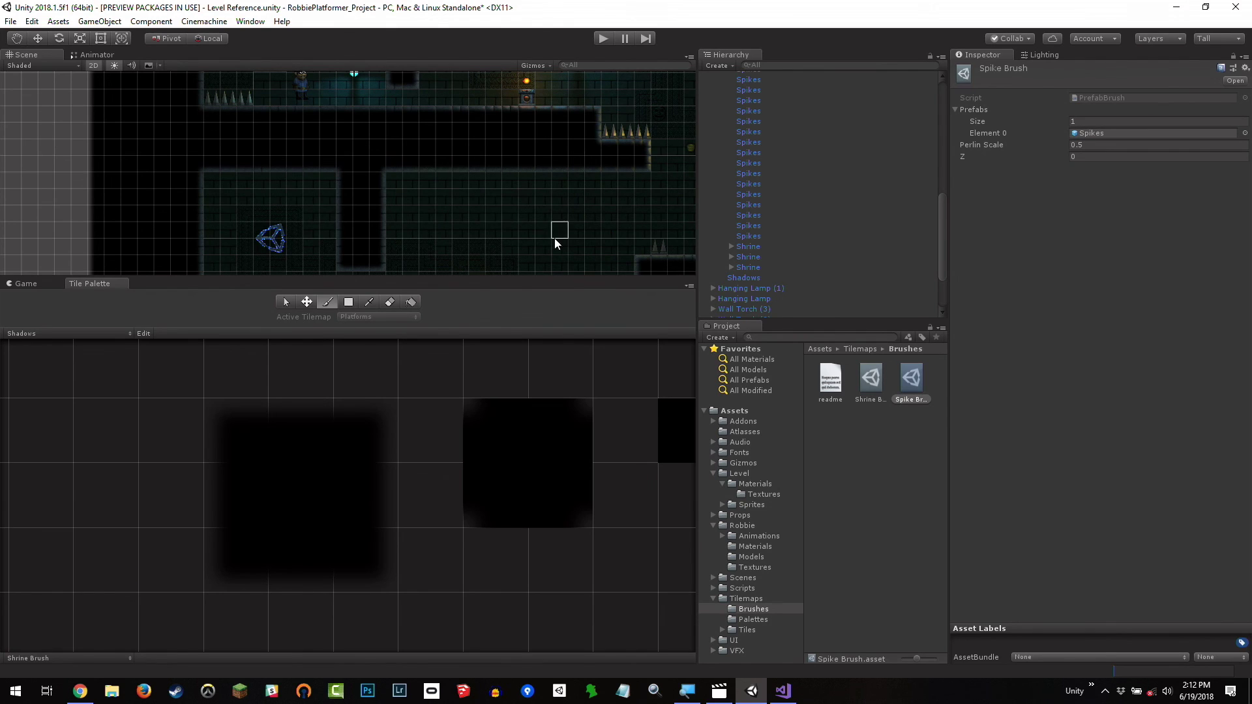